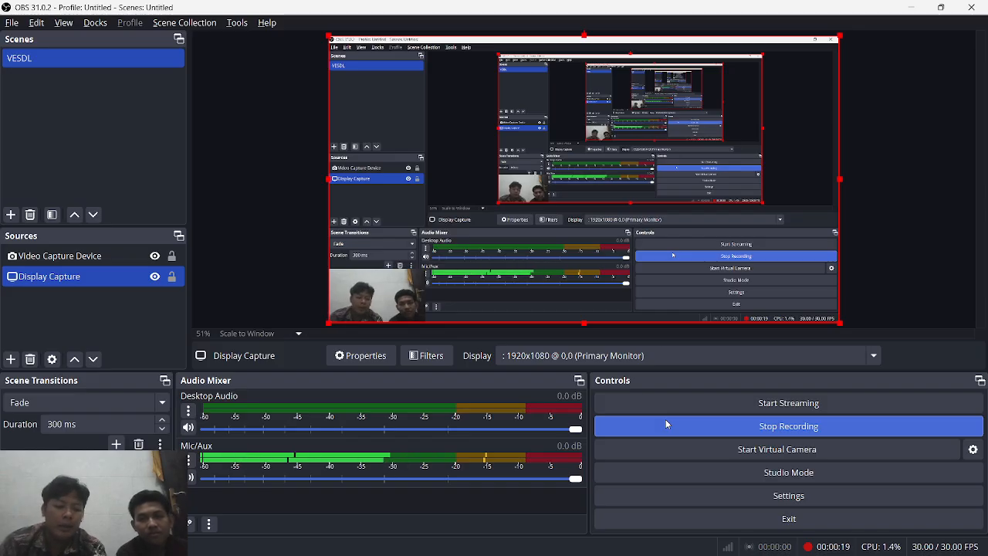
- Switch to WinBox, display the router's DHCP servers, and view the first page of the DHCP setup wizard without running it
key("alt+Tab")
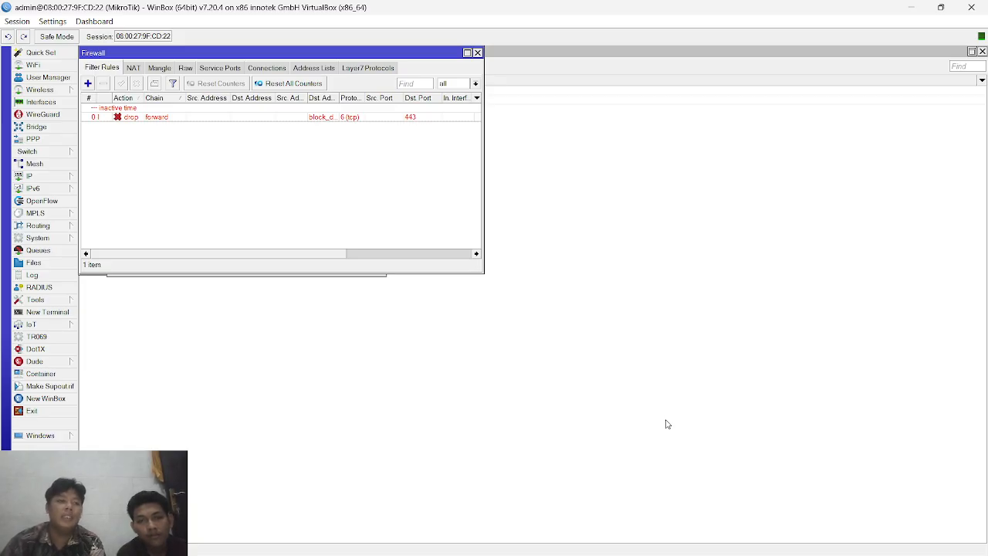
left_click(63, 179)
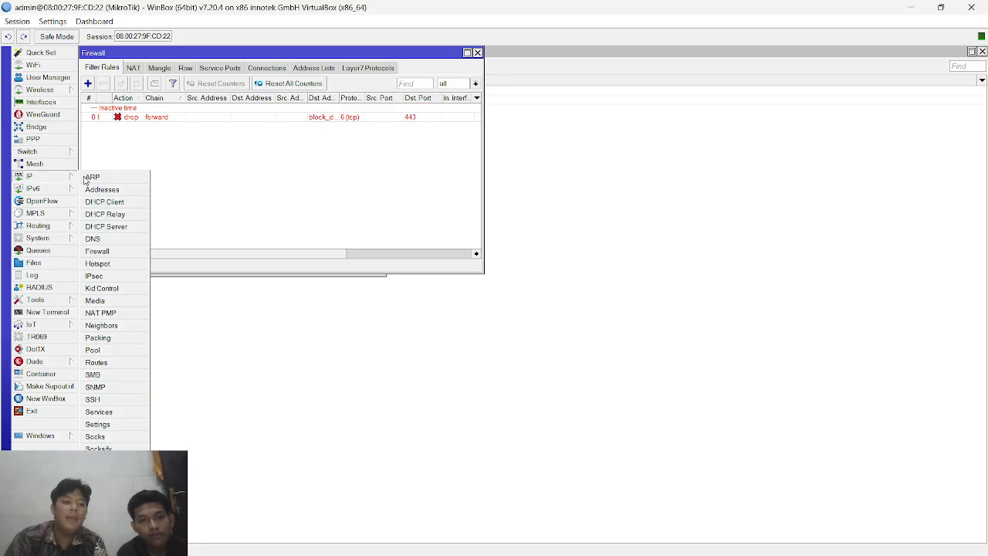
left_click(120, 229)
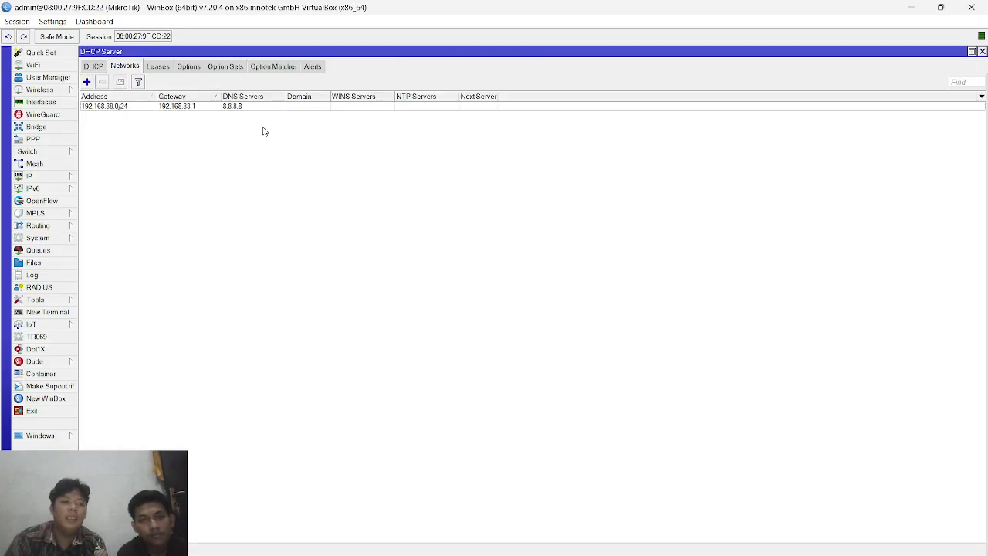
left_click(94, 67)
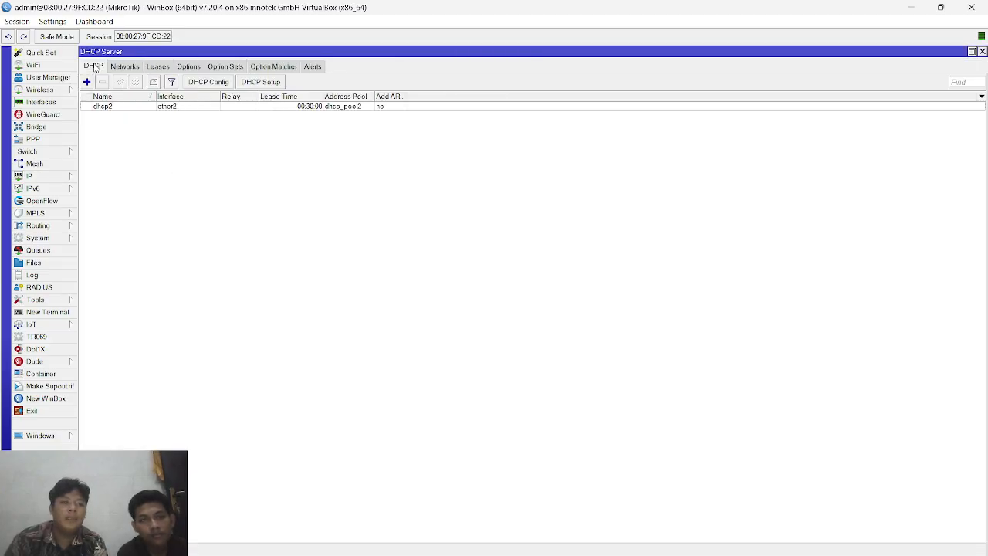
left_click(255, 83)
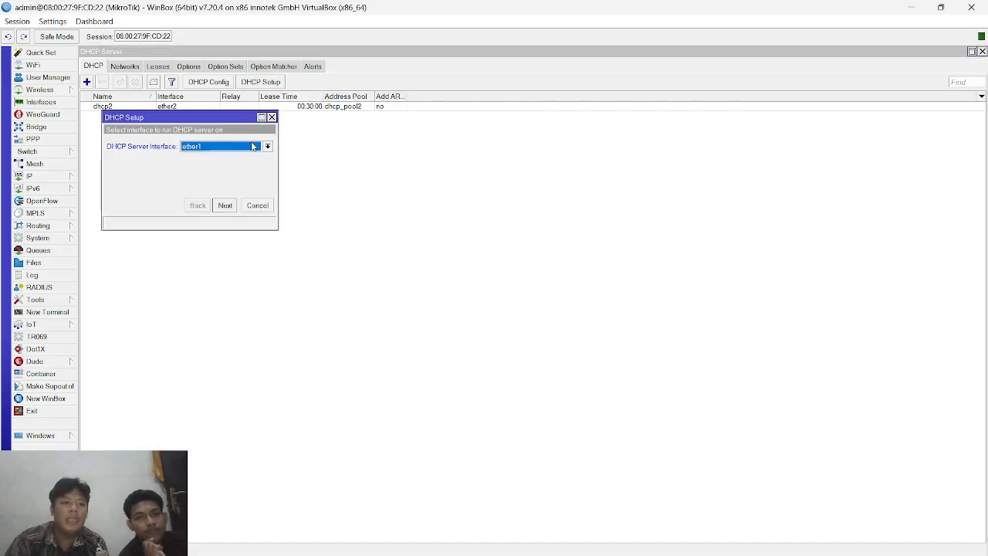
left_click(272, 117)
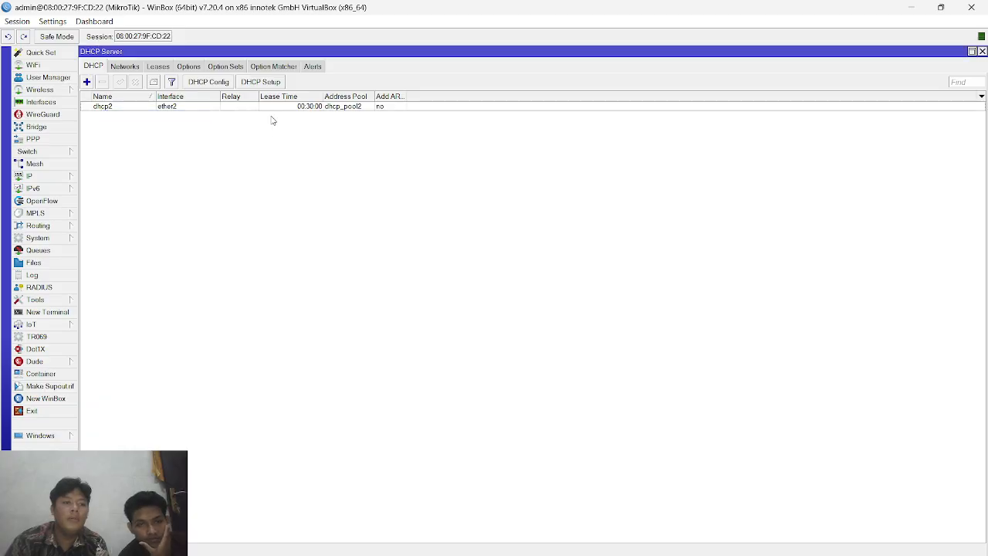
- Review the general, queue and script settings of the DHCP server on ether2, and close it without changes
double_click(234, 108)
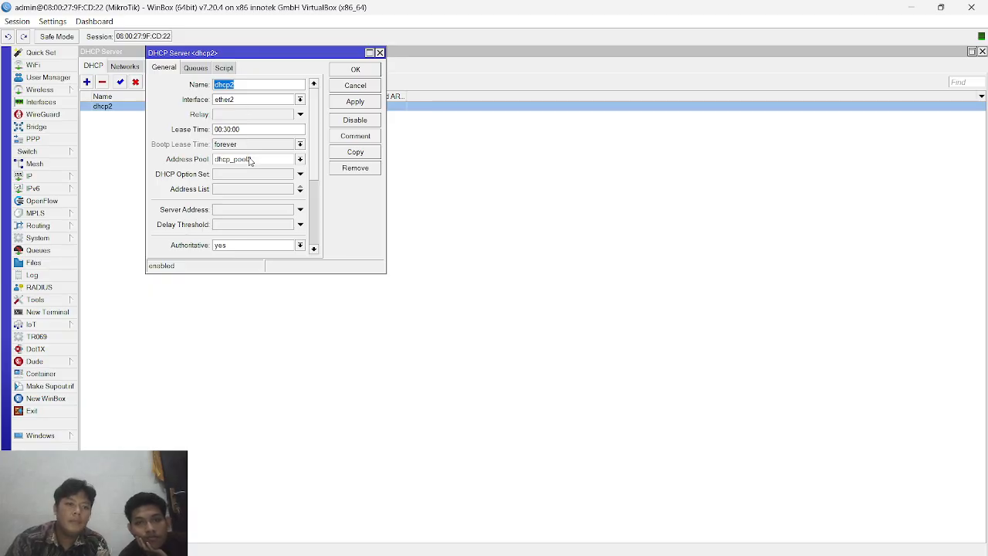
left_click(196, 68)
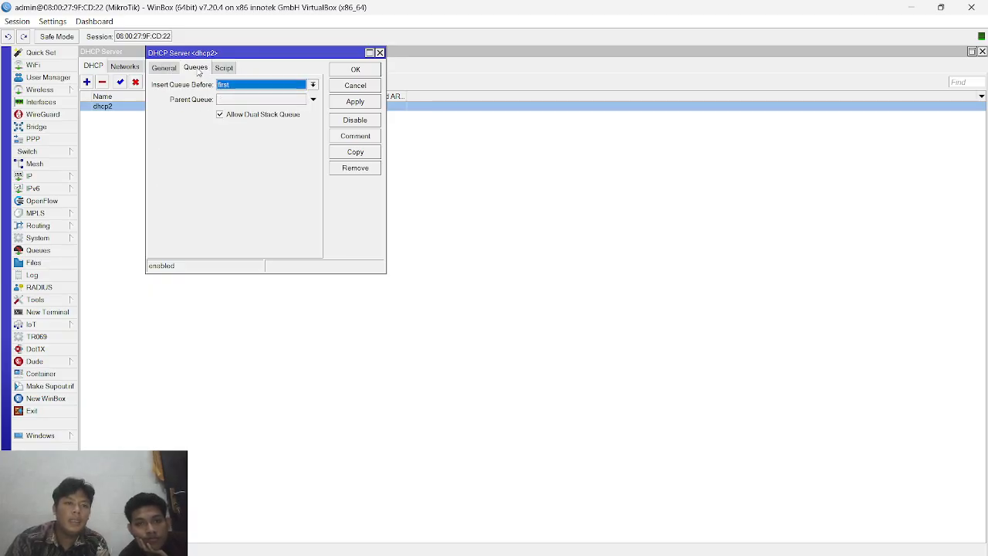
left_click(224, 68)
left_click(164, 68)
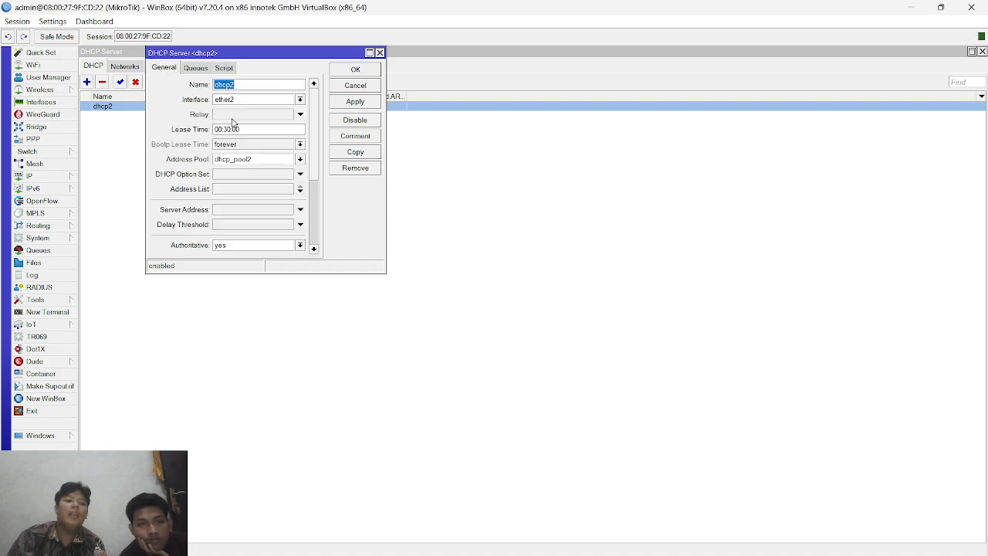
left_click(380, 53)
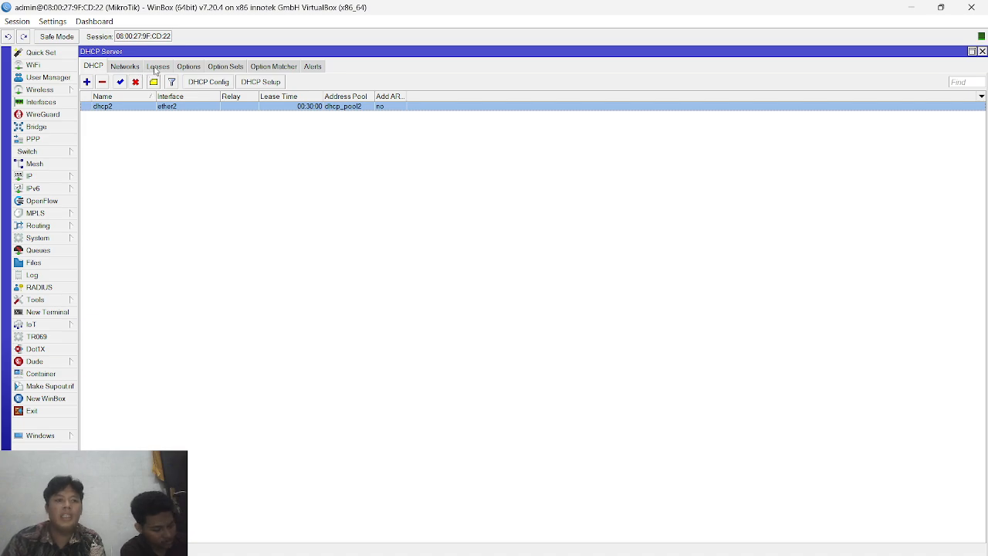
- Switch to the Windows10A virtual machine and run ipconfig in Command Prompt to check its IP configuration
key("alt+Tab")
key("alt+Tab")
key("alt+Tab")
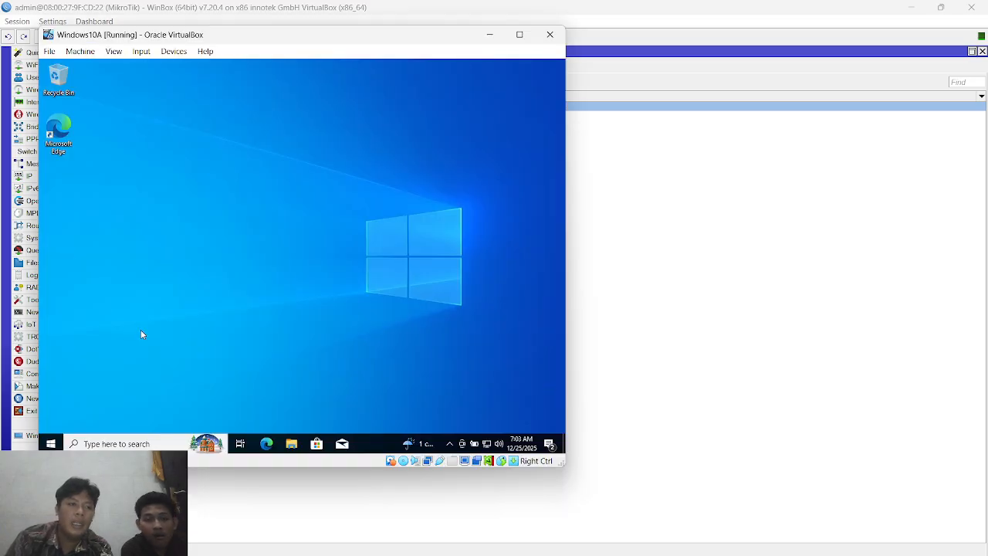
left_click(147, 446)
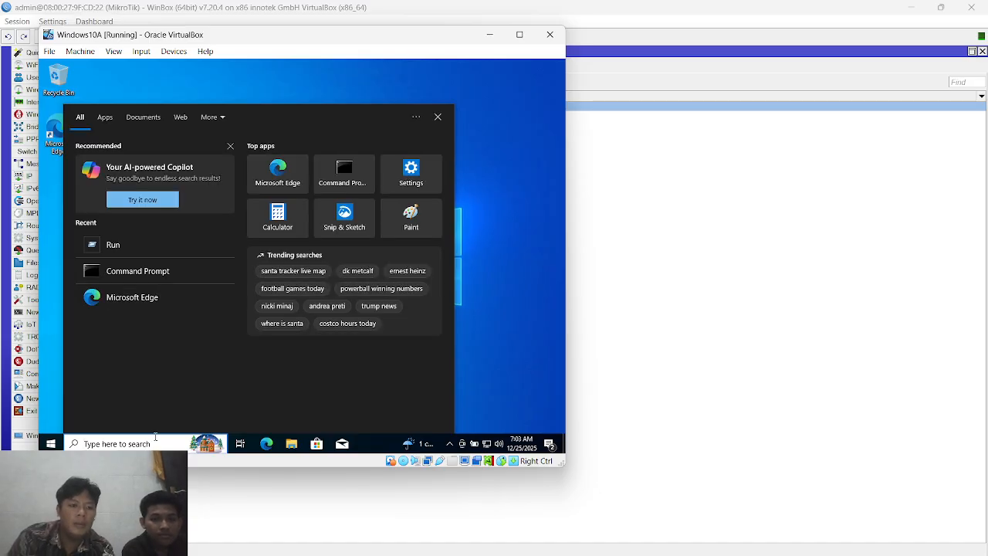
left_click(132, 275)
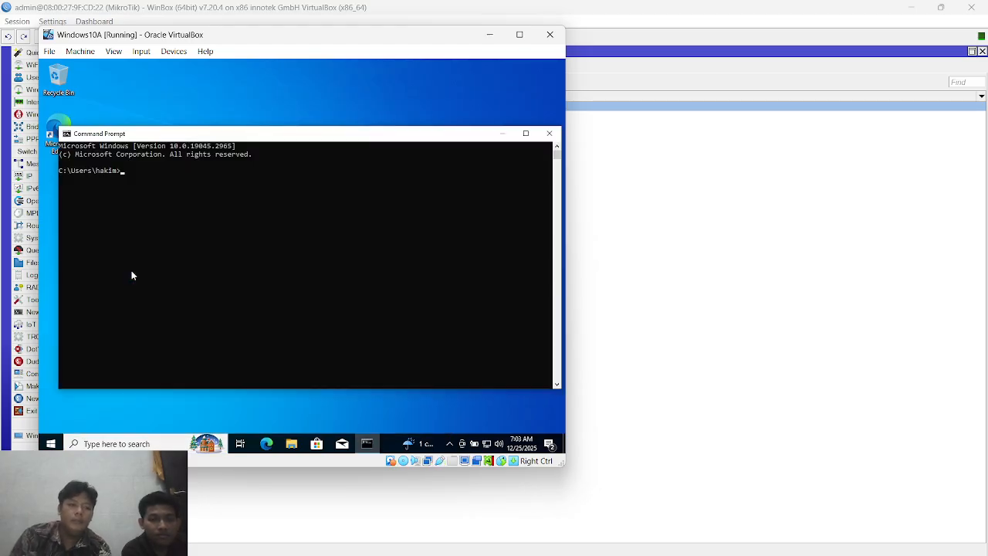
type("ipc")
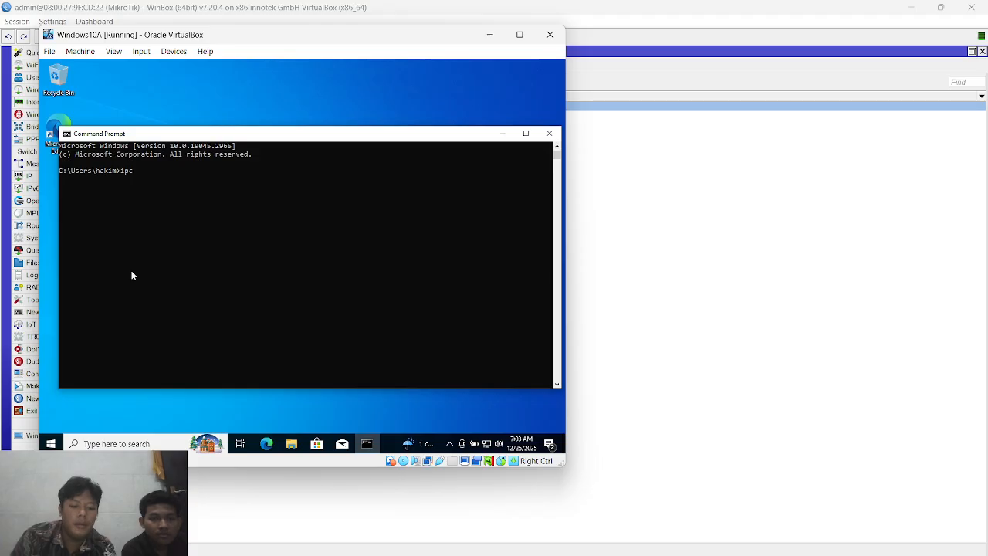
type("onfig")
key("Return")
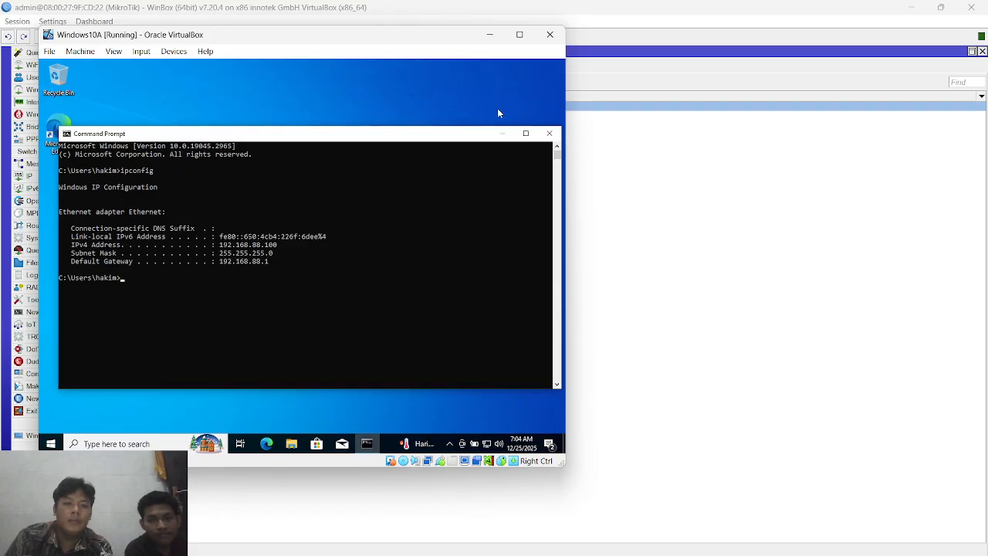
- Switch to the Windows10B virtual machine and run ipconfig in Command Prompt to check its IP configuration
key("alt+Tab")
key("alt+Tab")
key("alt+Tab")
key("alt+Tab")
key("alt+Tab")
key("alt+Tab")
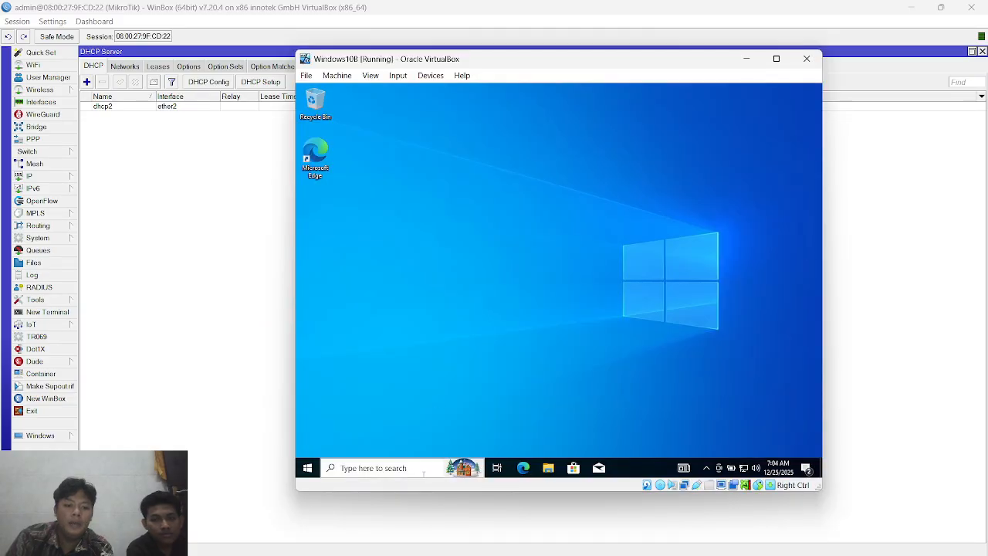
left_click(387, 468)
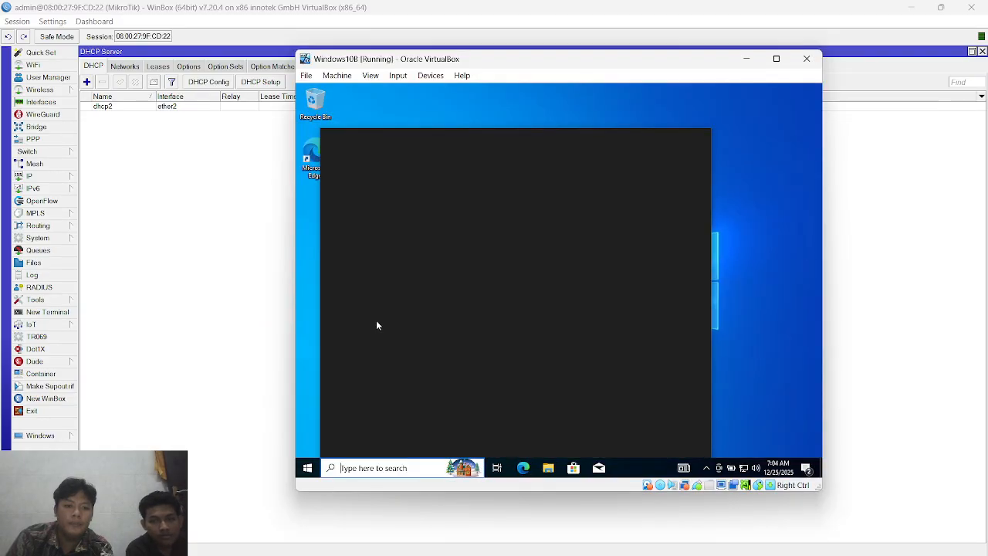
left_click(404, 296)
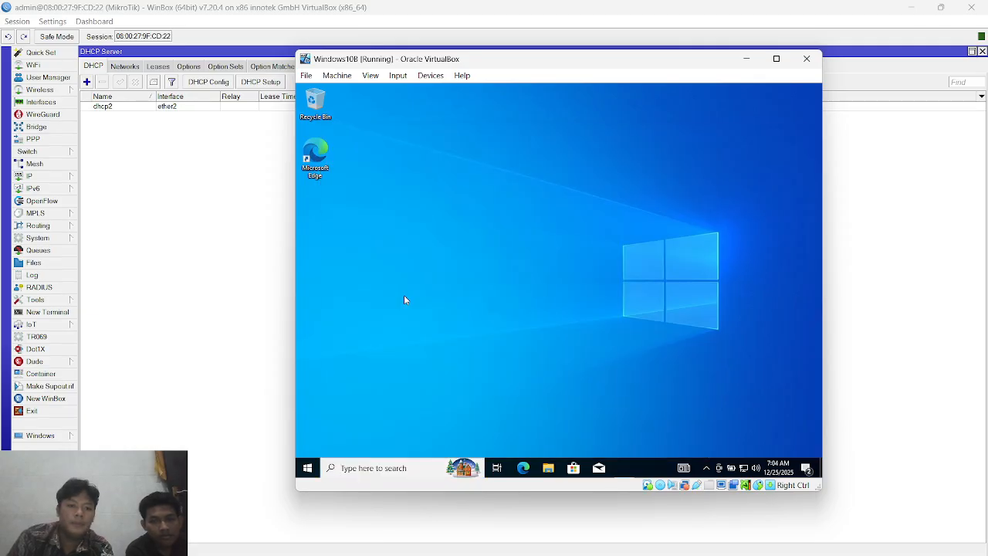
type("ip")
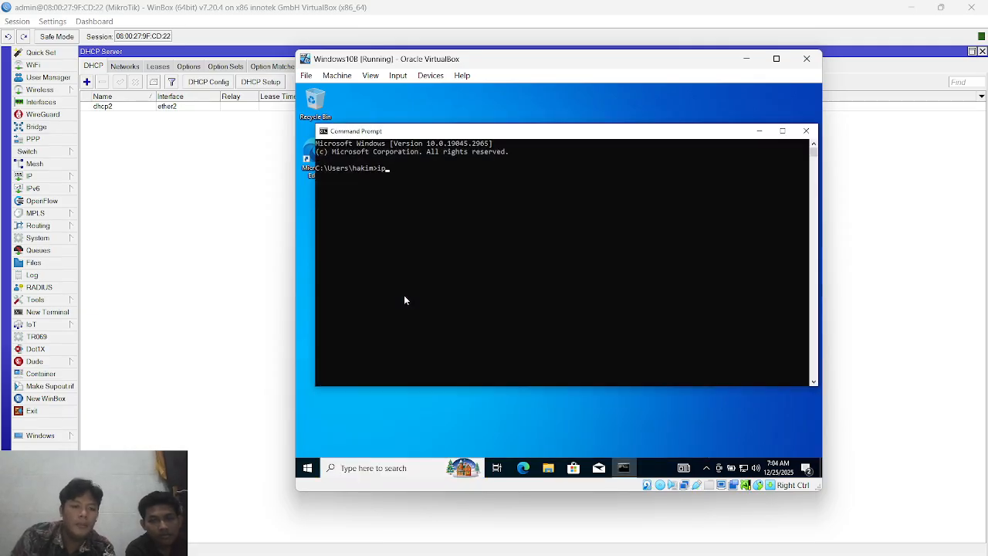
type("confi")
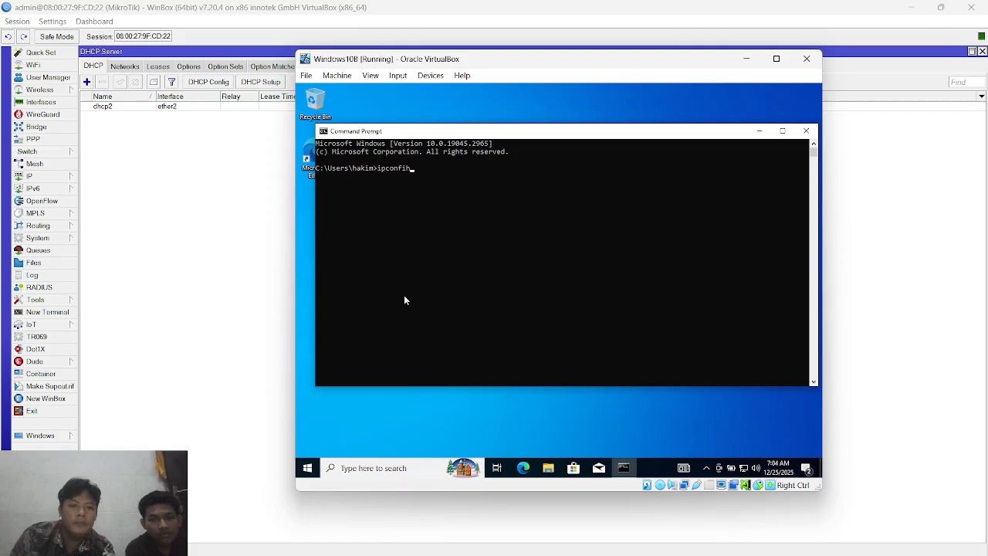
type("g")
key("Return")
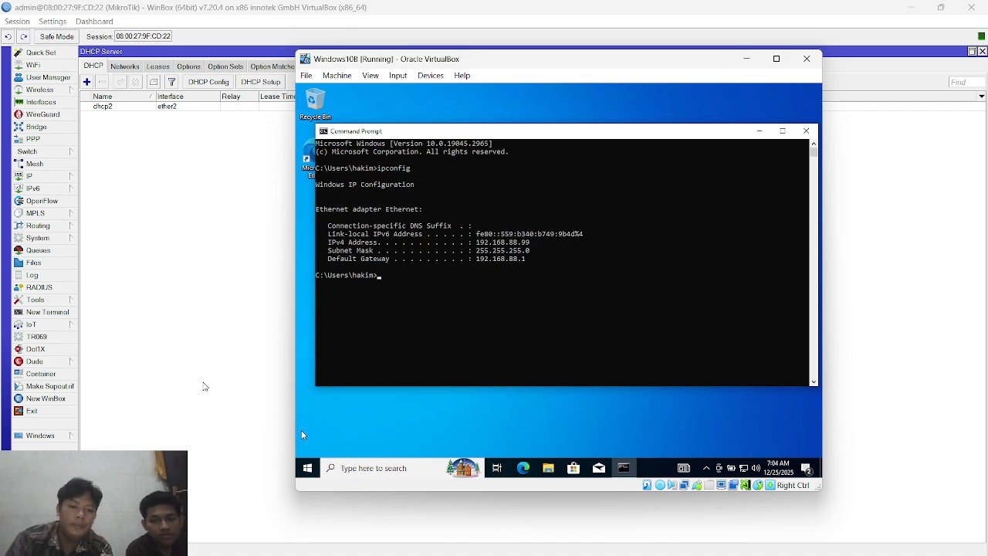
- Switch to the Windows10C virtual machine and run ipconfig in Command Prompt to check its IP configuration
left_click(197, 375)
key("alt+Tab")
key("alt+Tab")
key("alt+Tab")
key("alt+Tab")
key("alt+Tab")
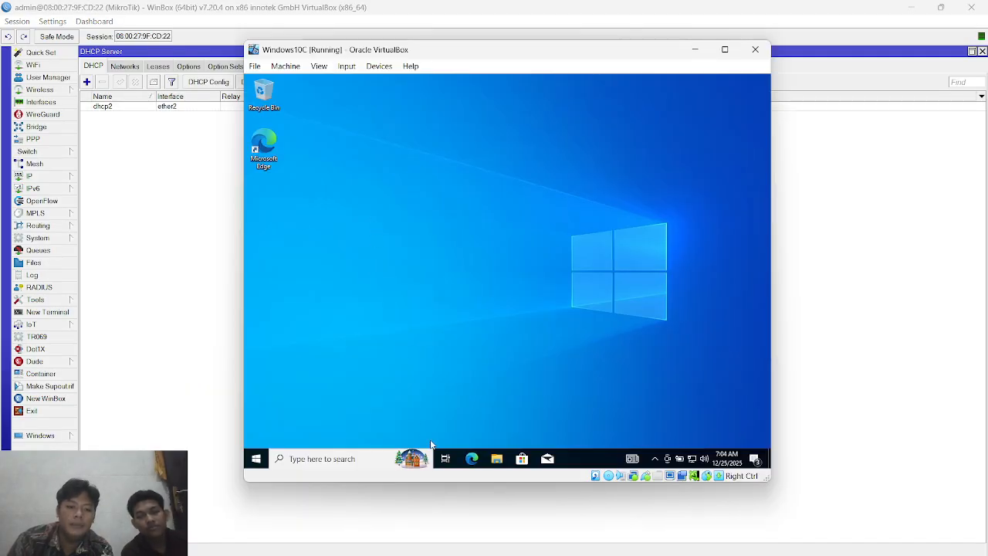
left_click(374, 459)
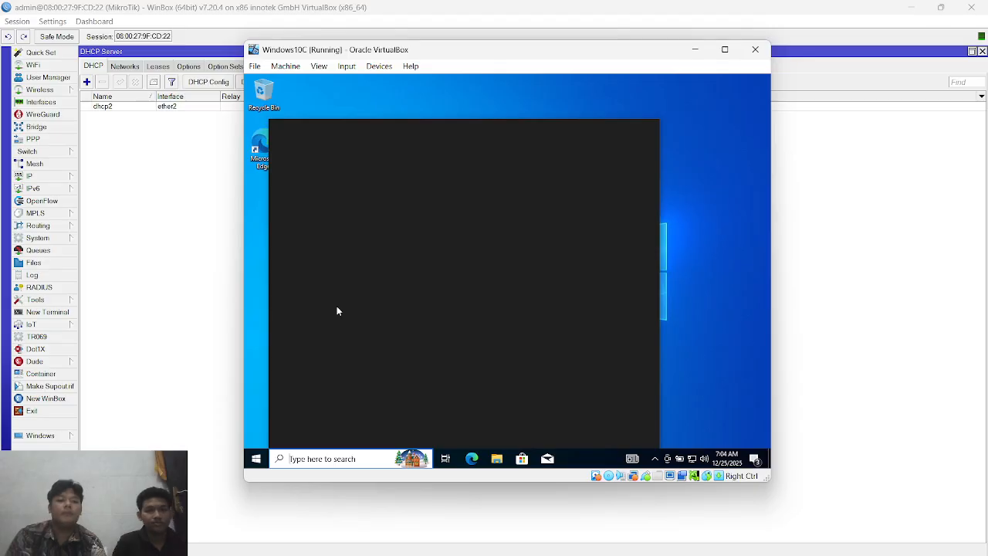
left_click(335, 286)
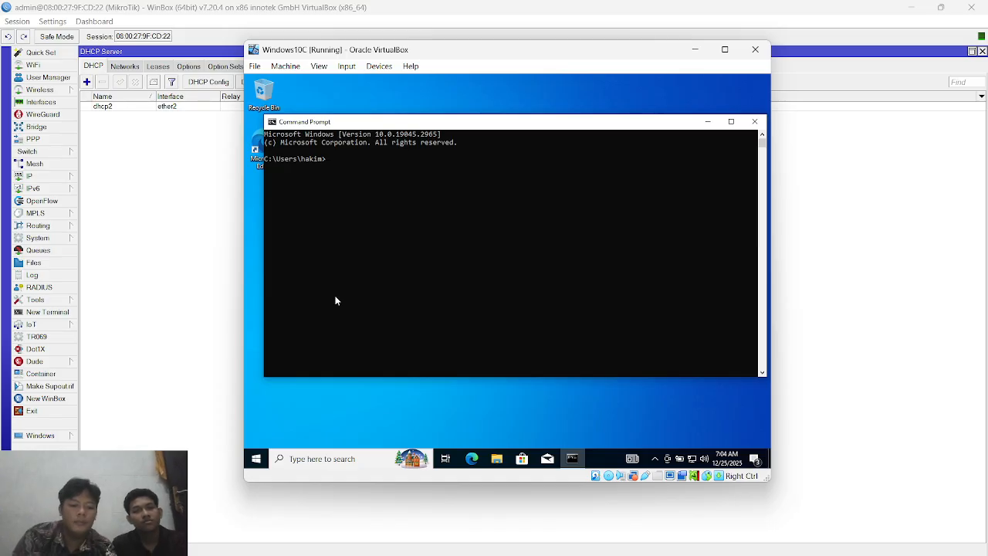
type("ipconf")
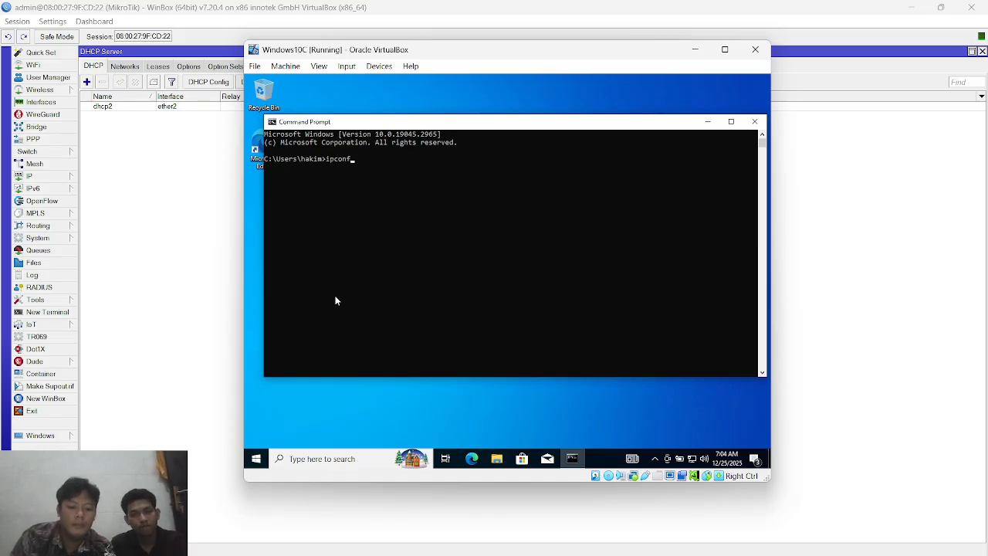
type("ig")
key("Return")
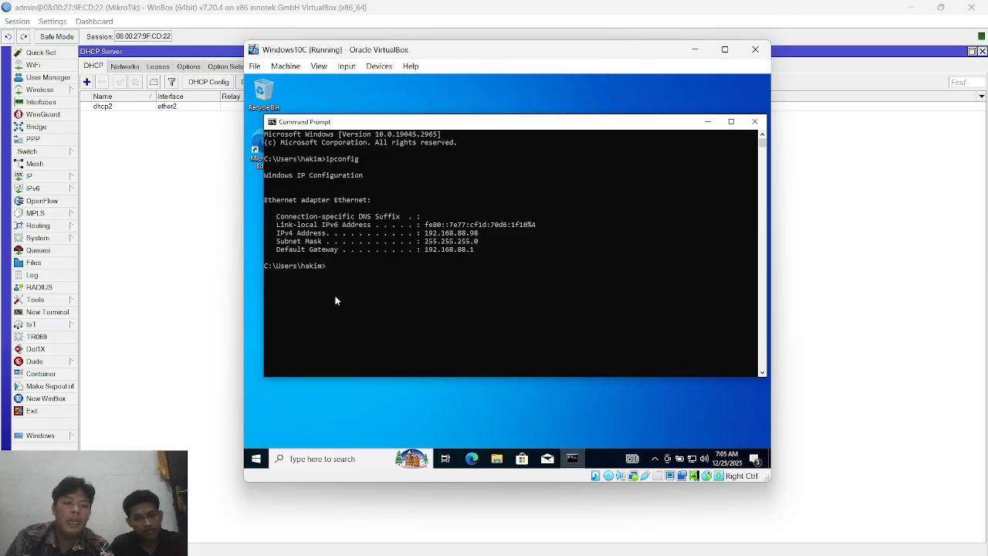
- Return to WinBox and review the DHCP server's client leases and network settings
left_click(191, 274)
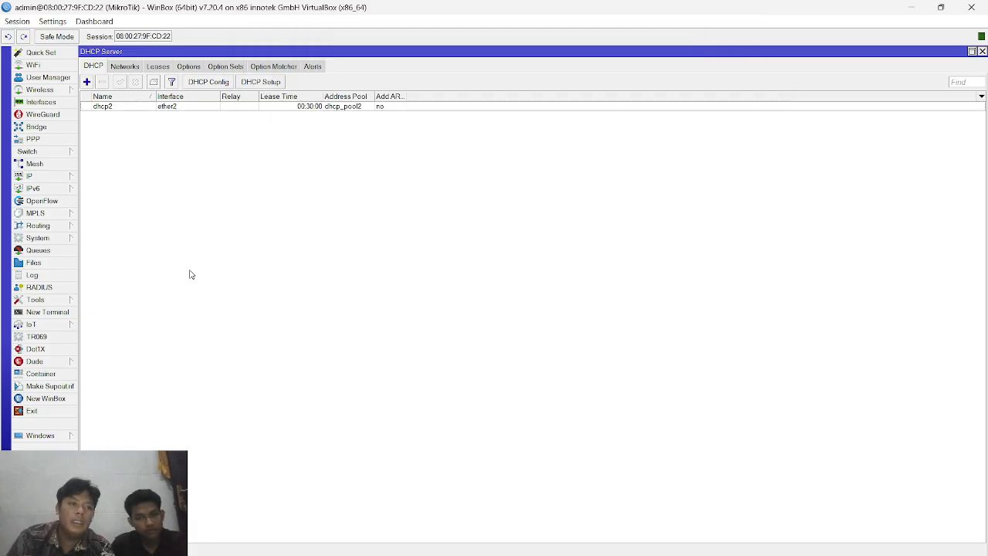
left_click(159, 67)
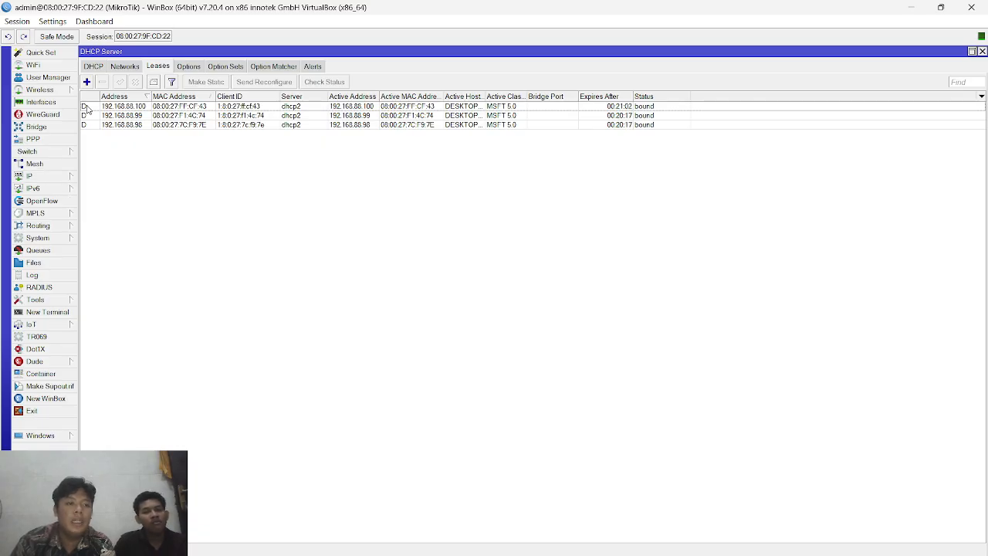
left_click(122, 66)
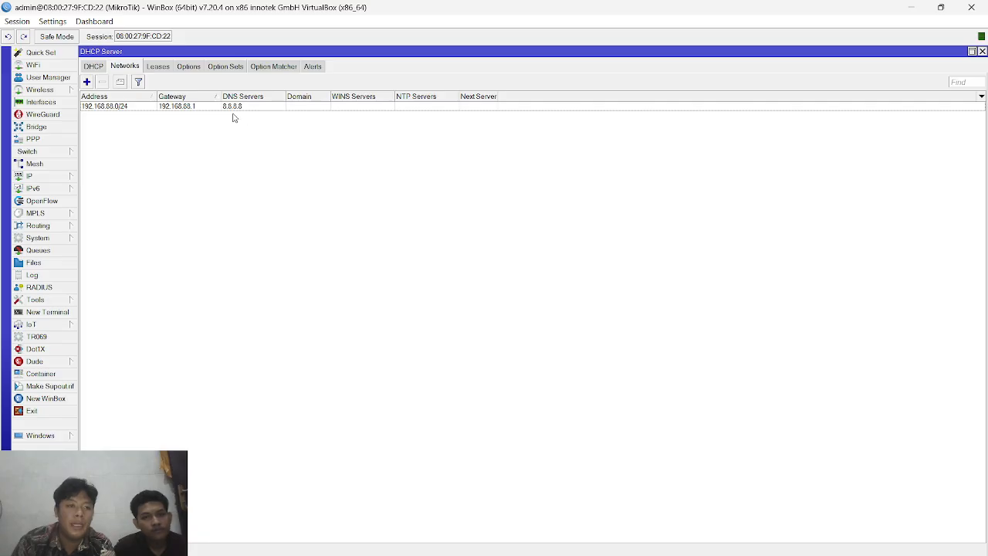
- Open the srcnat masquerade rule in the firewall's NAT rules and review its general, advanced and action settings
left_click(64, 178)
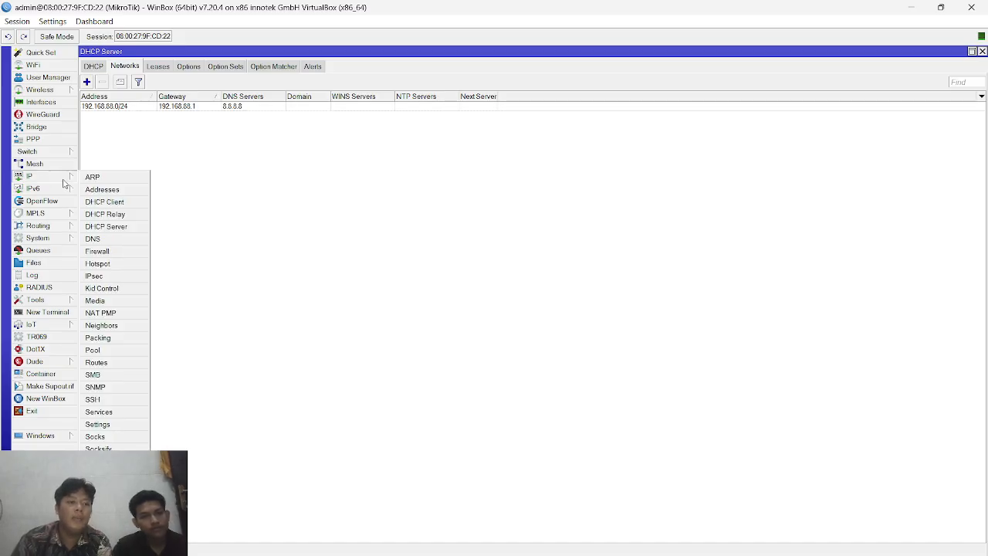
left_click(99, 251)
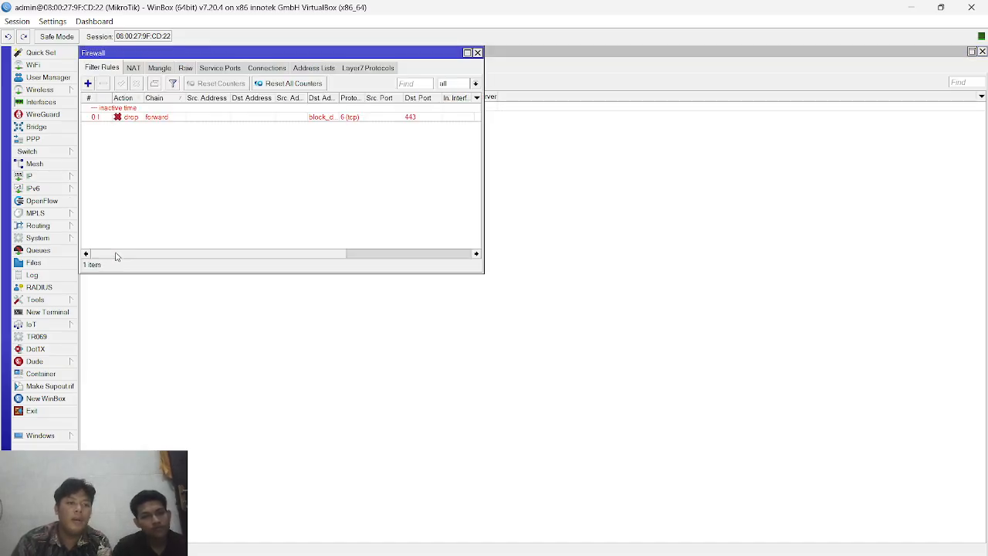
left_click(134, 68)
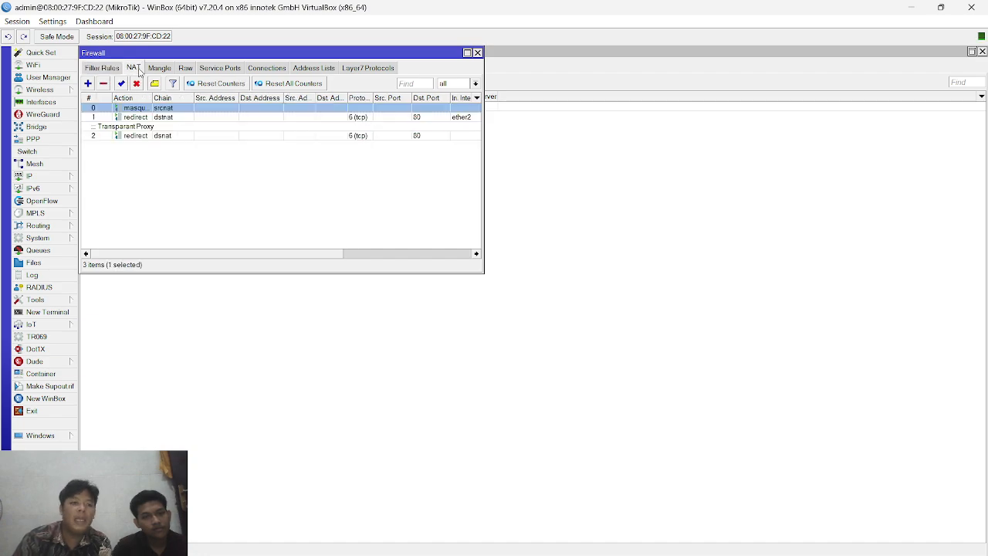
double_click(156, 110)
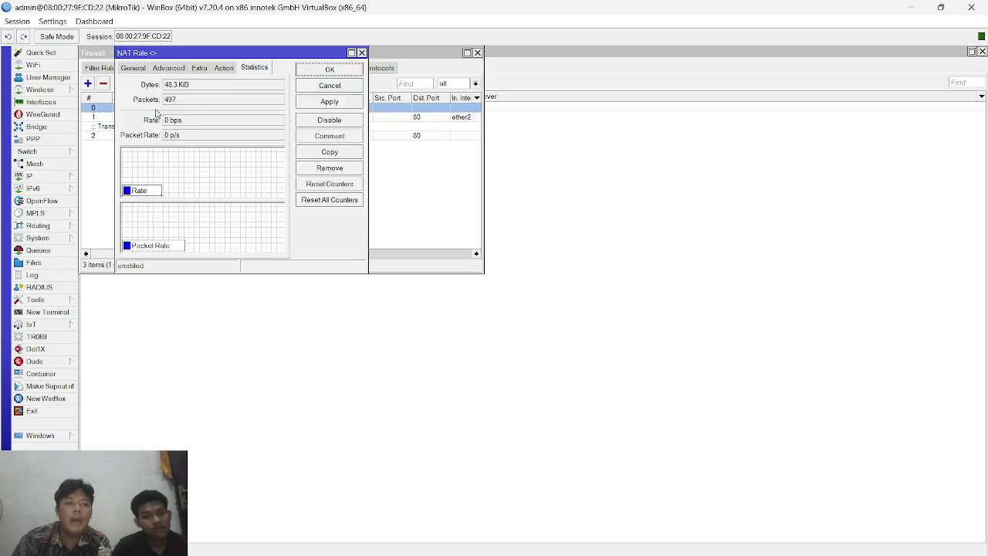
left_click(142, 68)
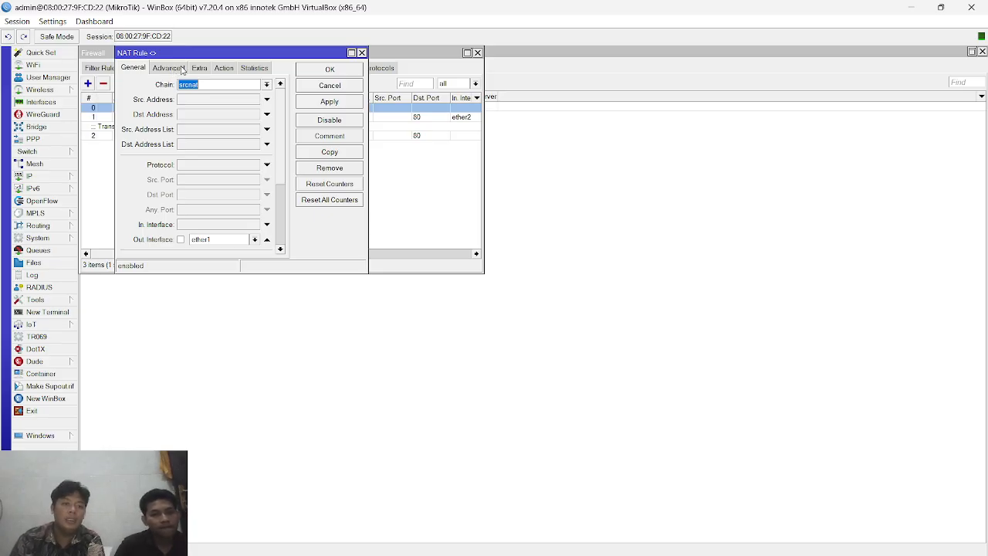
left_click(181, 68)
left_click(215, 69)
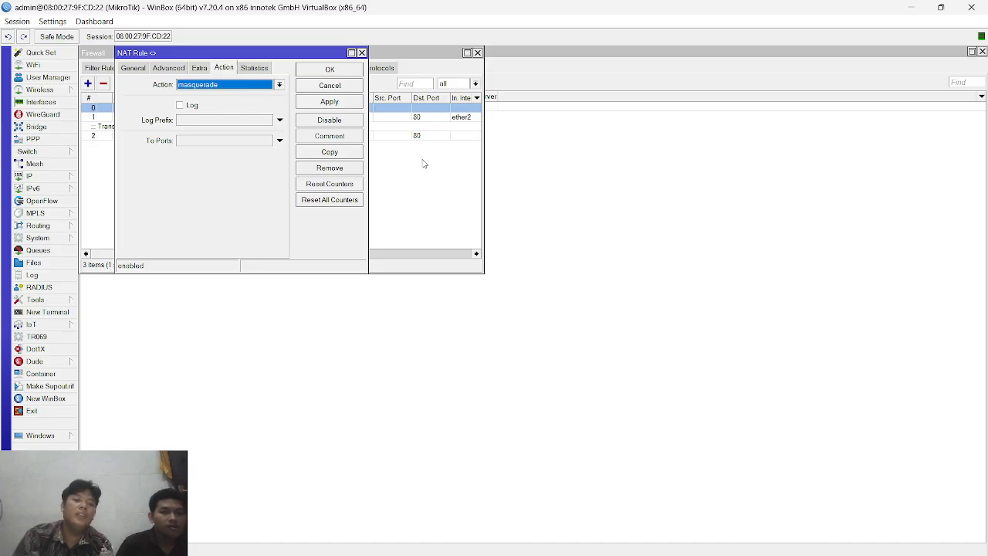
- Close the NAT rule, switch to the Windows10A virtual machine and ping 8.8.8.8 from Command Prompt
left_click(361, 53)
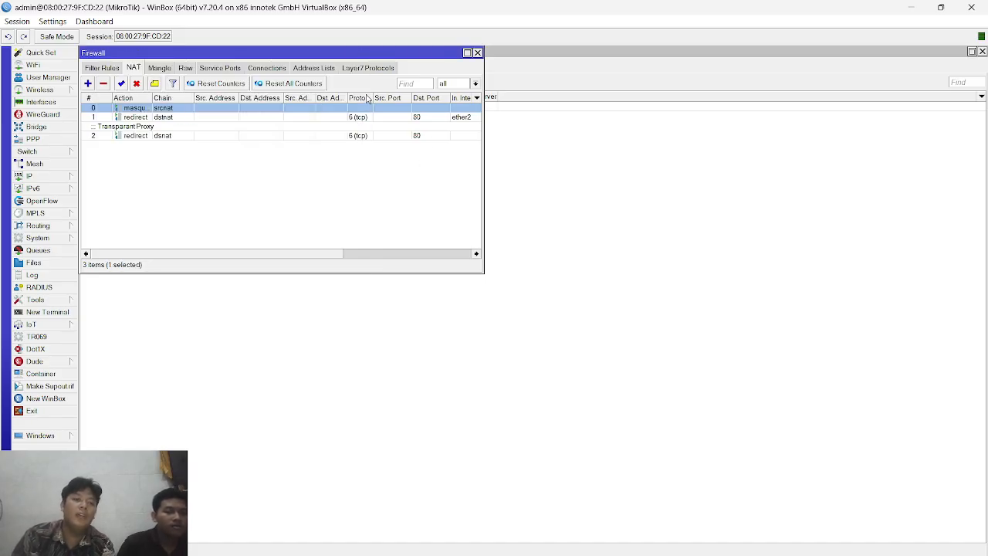
key("alt+Tab")
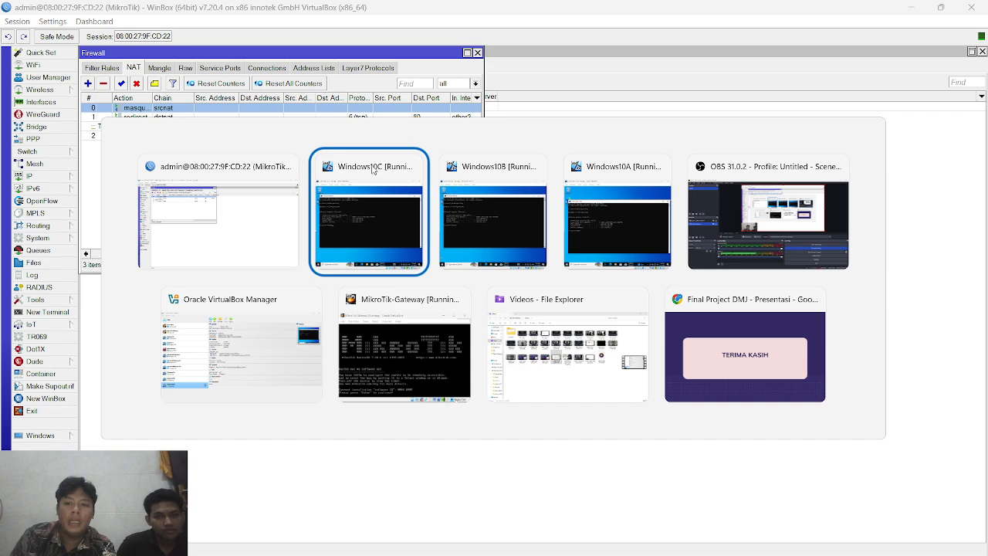
key("alt+Tab")
key("alt+Tab")
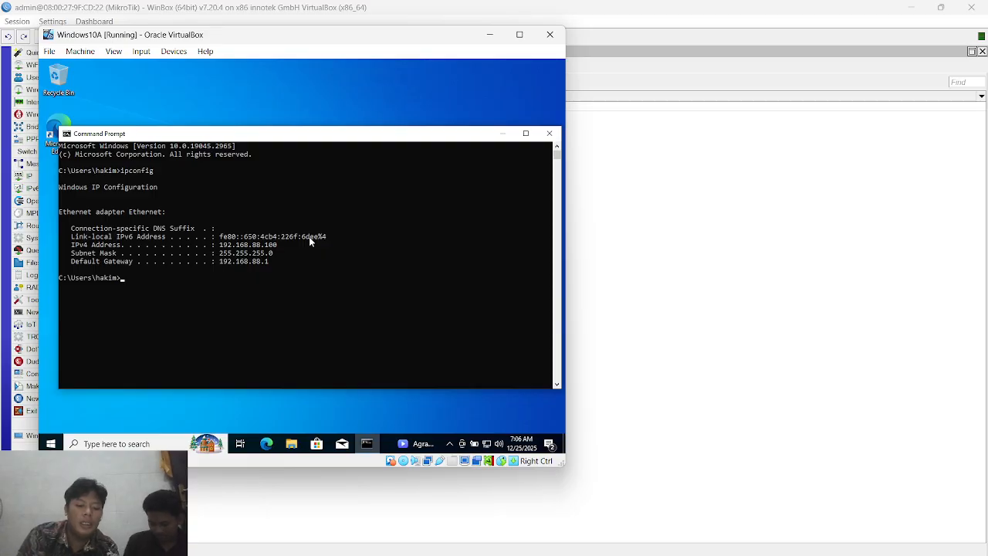
type("ping")
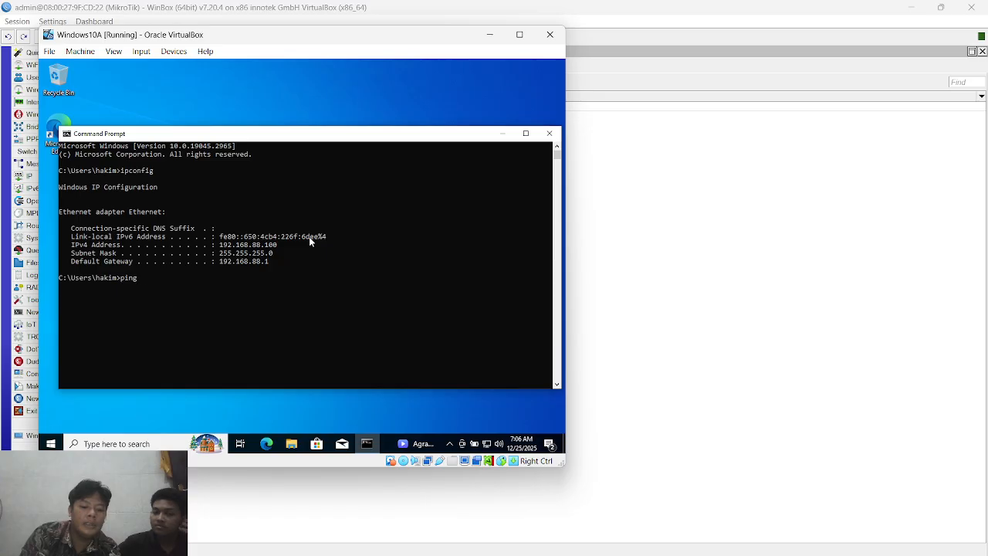
type(" 8.8")
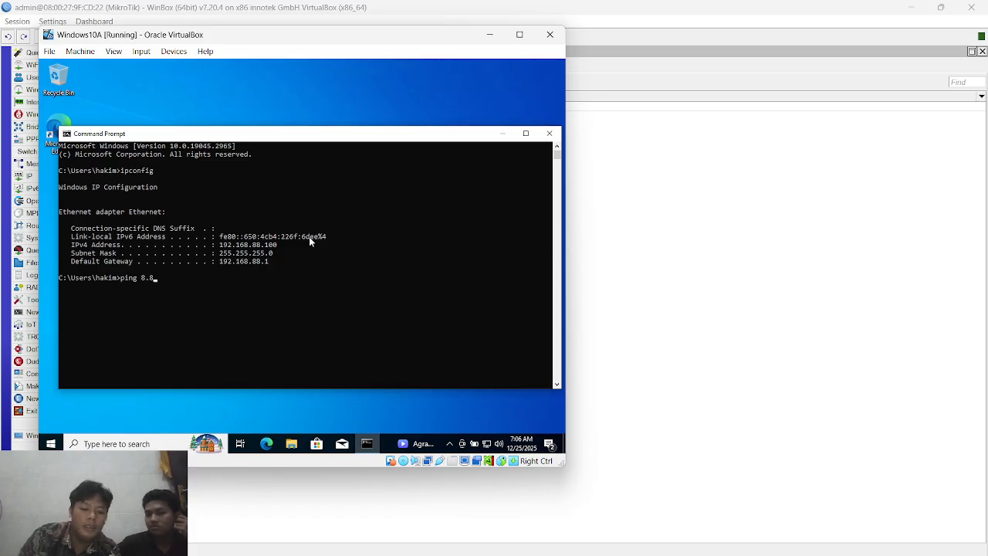
type(".8.8")
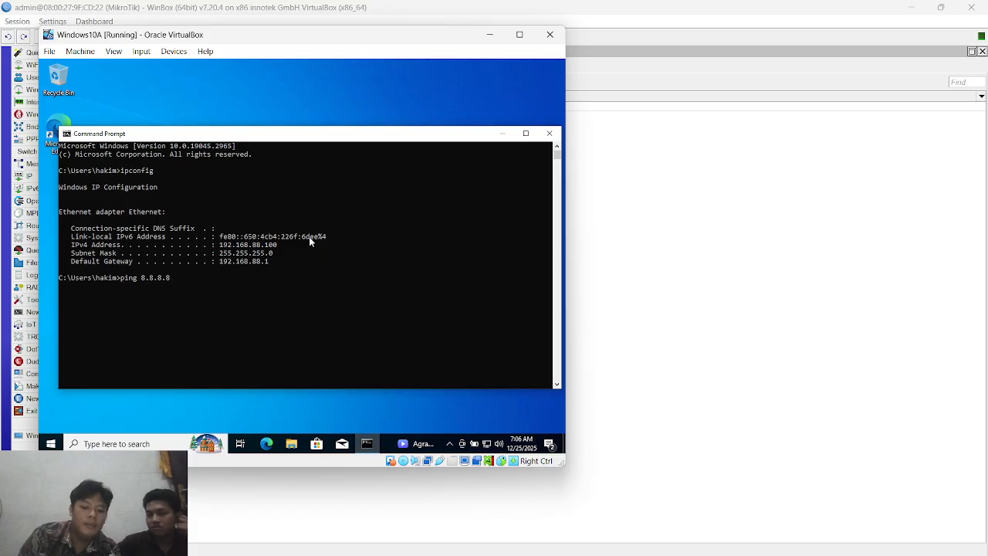
key("Return")
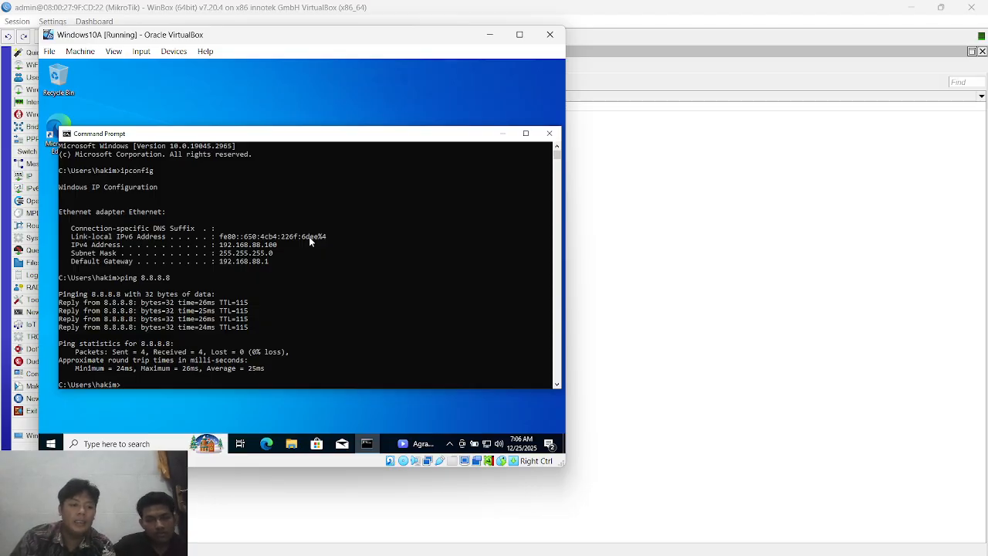
- Ping google.com from the Windows10A Command Prompt to test domain name resolution
key("Up")
key("BackSpace")
key("BackSpace")
key("BackSpace")
key("BackSpace")
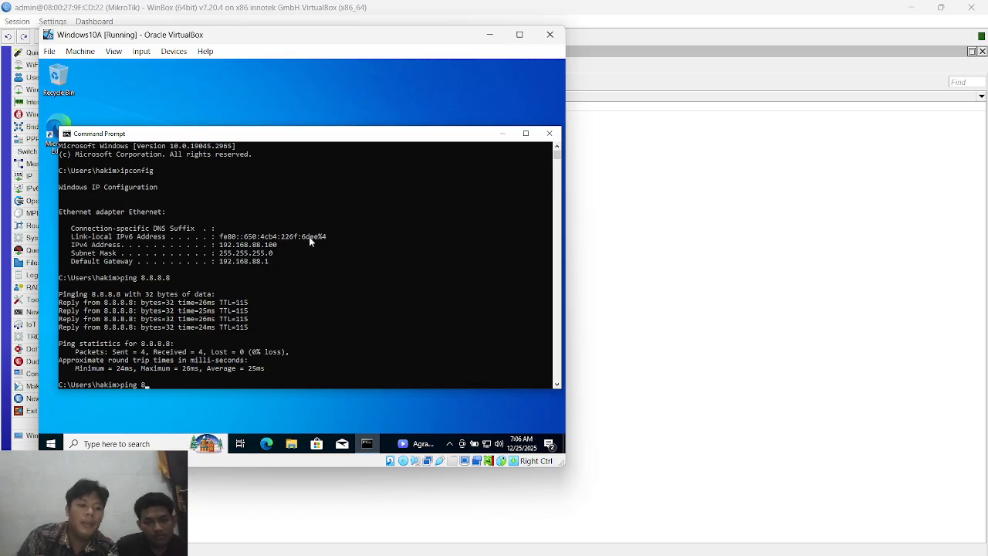
key("BackSpace")
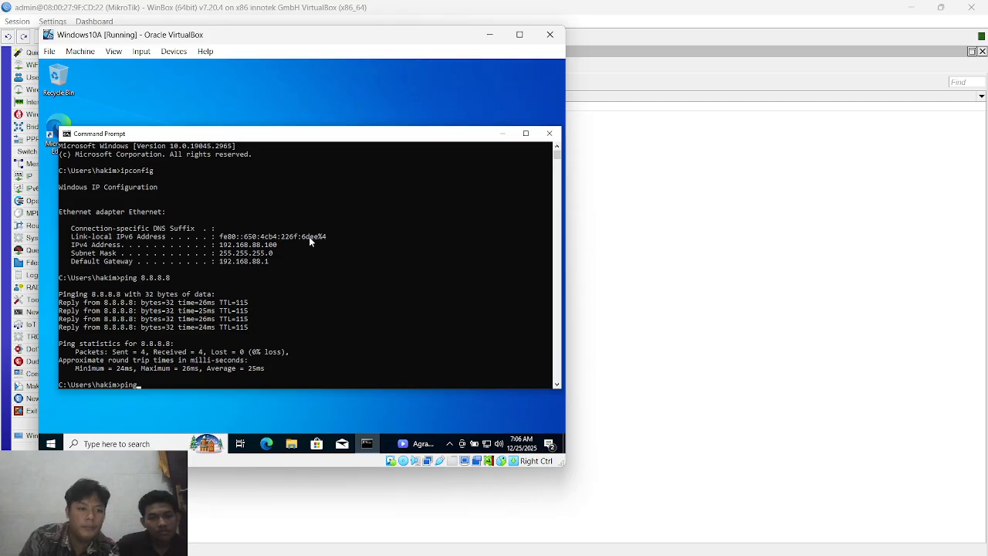
type("go")
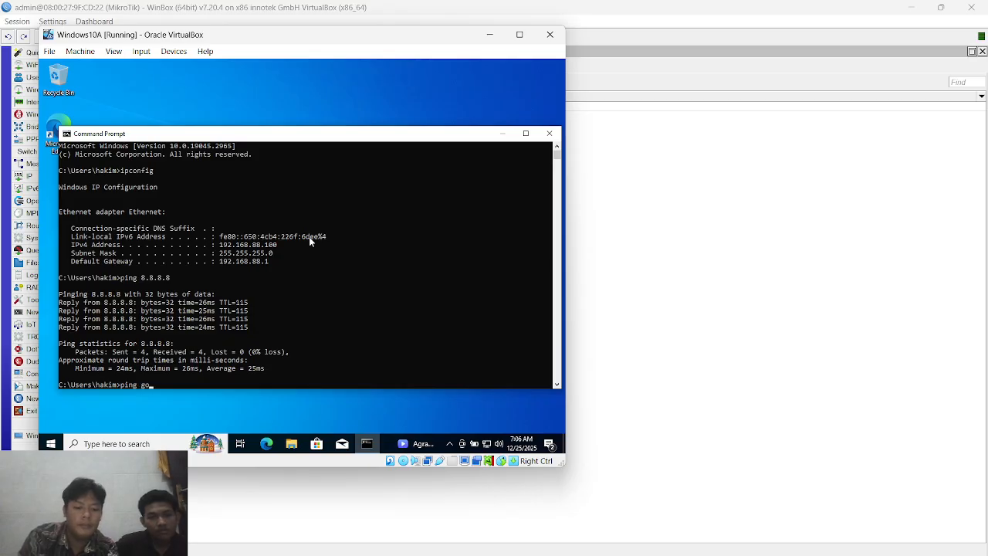
type("ogle")
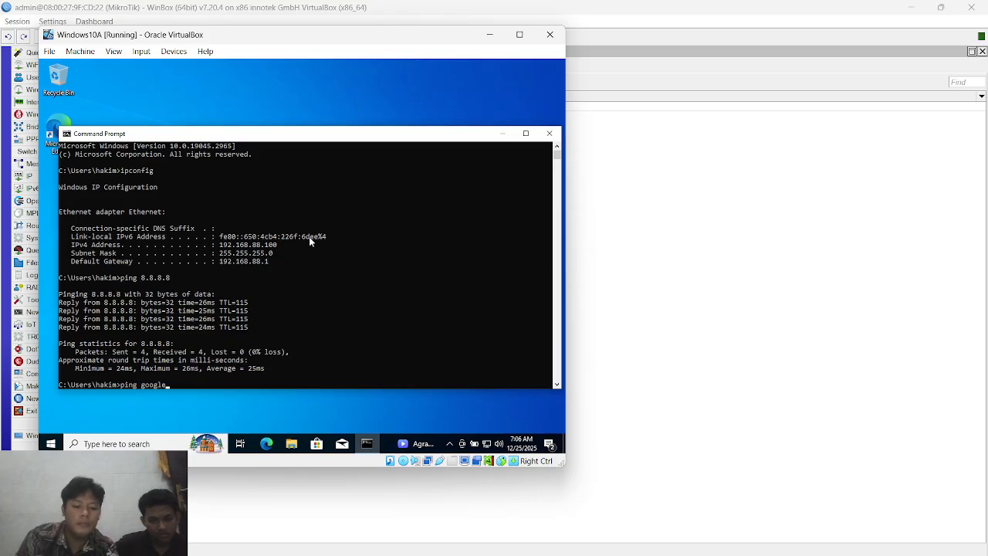
type(".com")
key("Return")
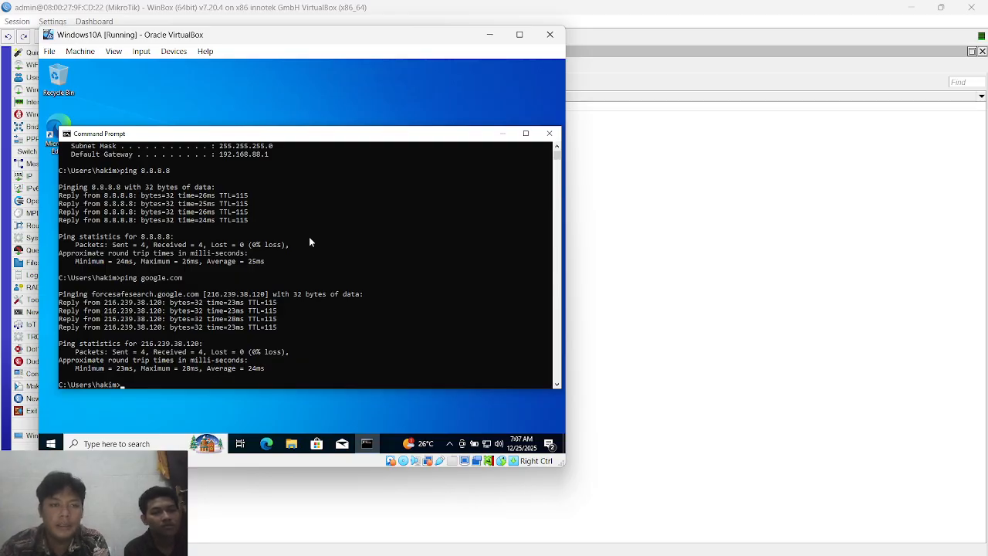
- Return to WinBox and review the block_detik entry for detik.com in the firewall's address lists
left_click(656, 335)
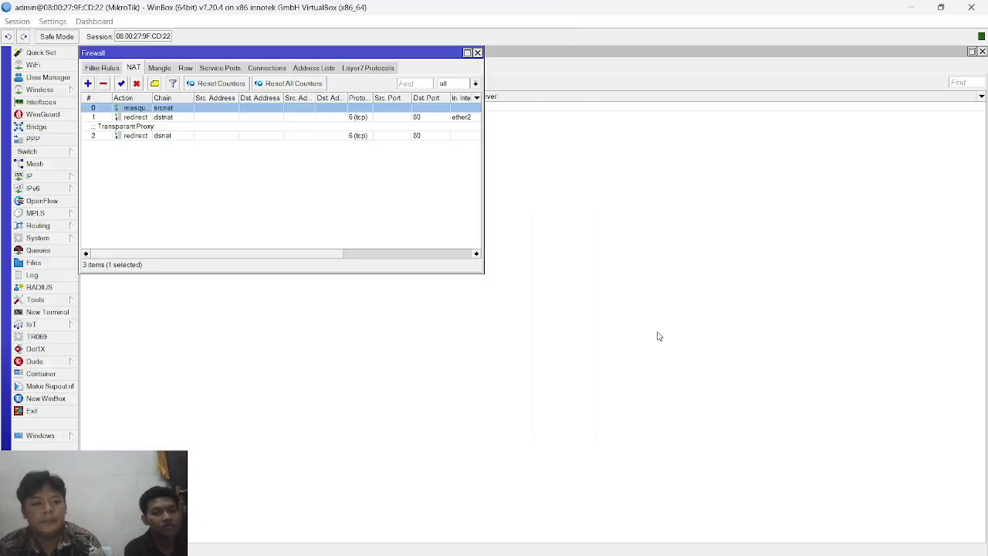
key("alt+Tab")
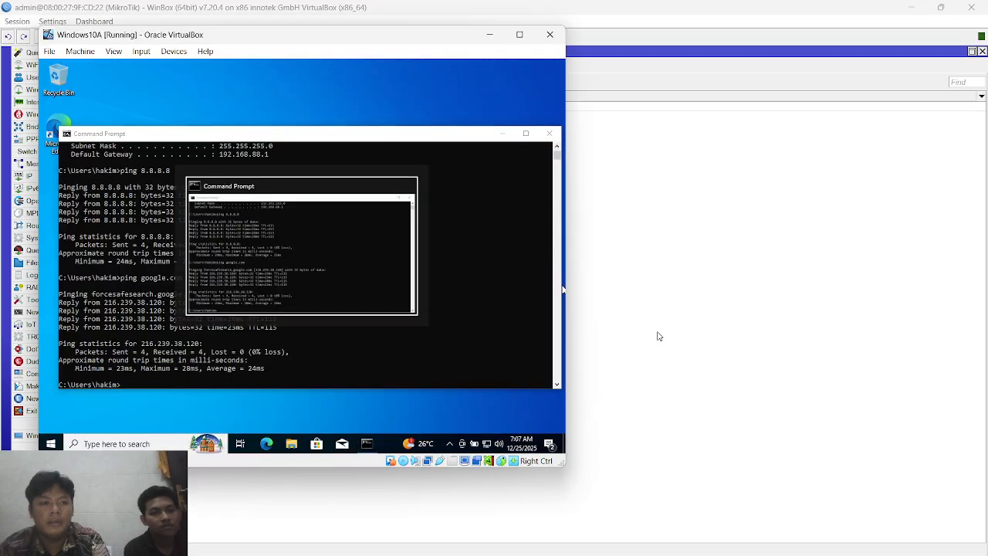
left_click(658, 335)
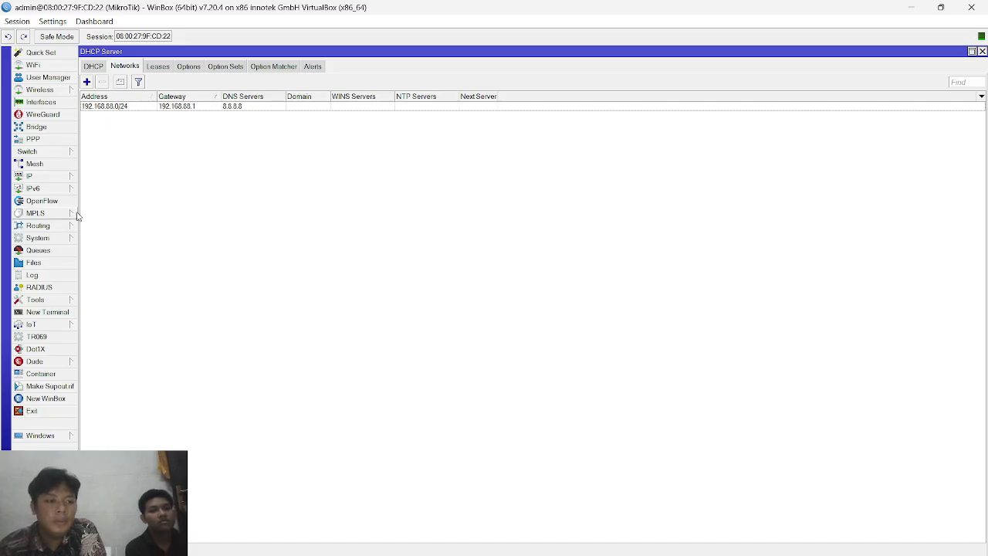
left_click(47, 177)
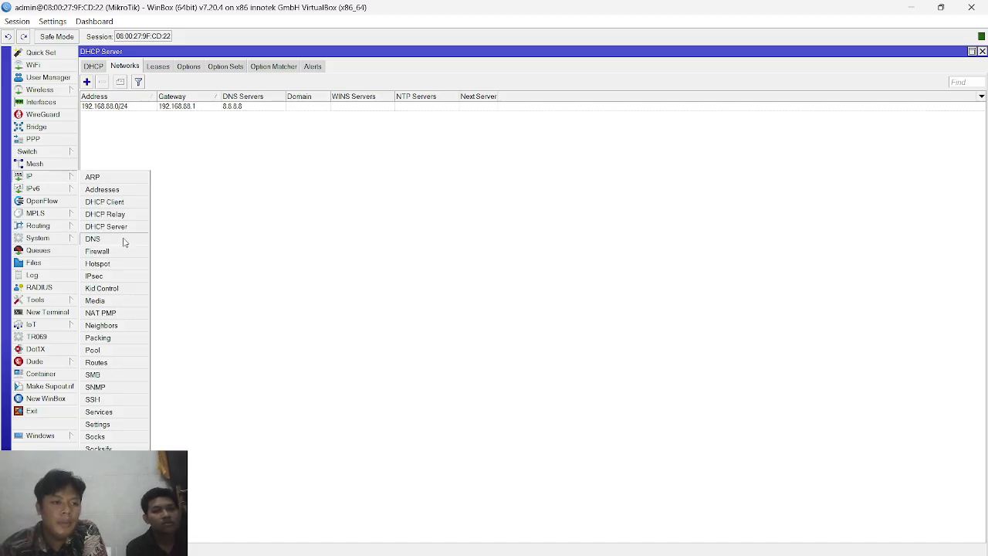
left_click(98, 252)
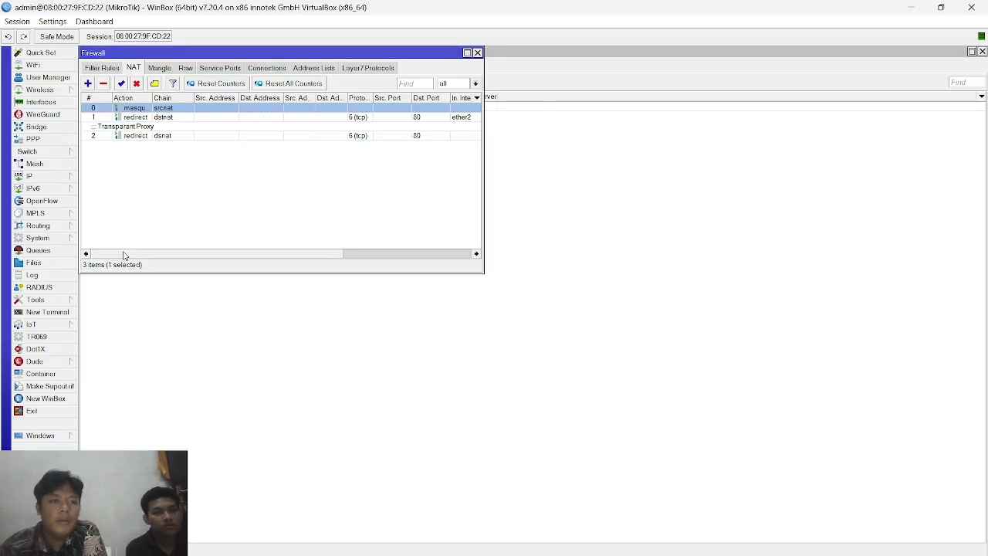
left_click(318, 69)
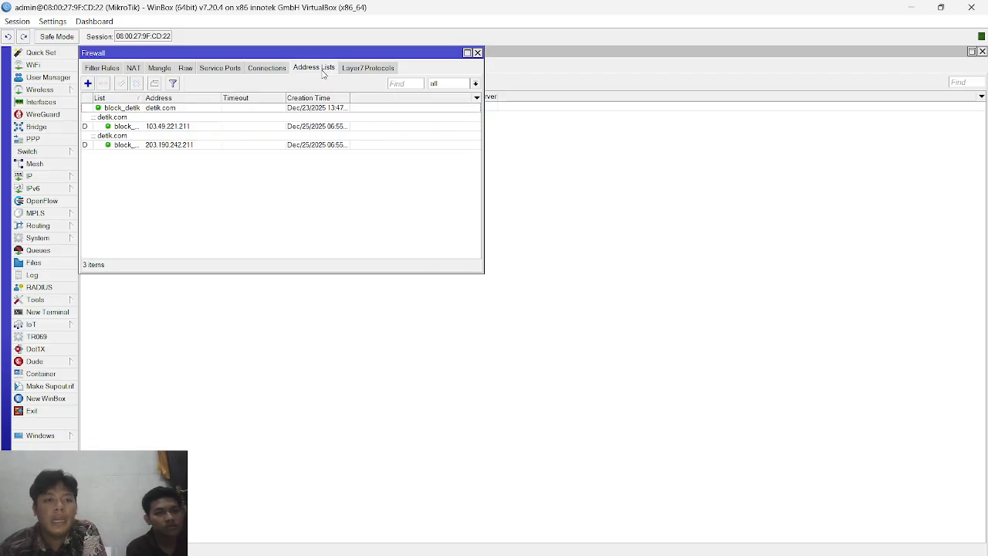
double_click(297, 114)
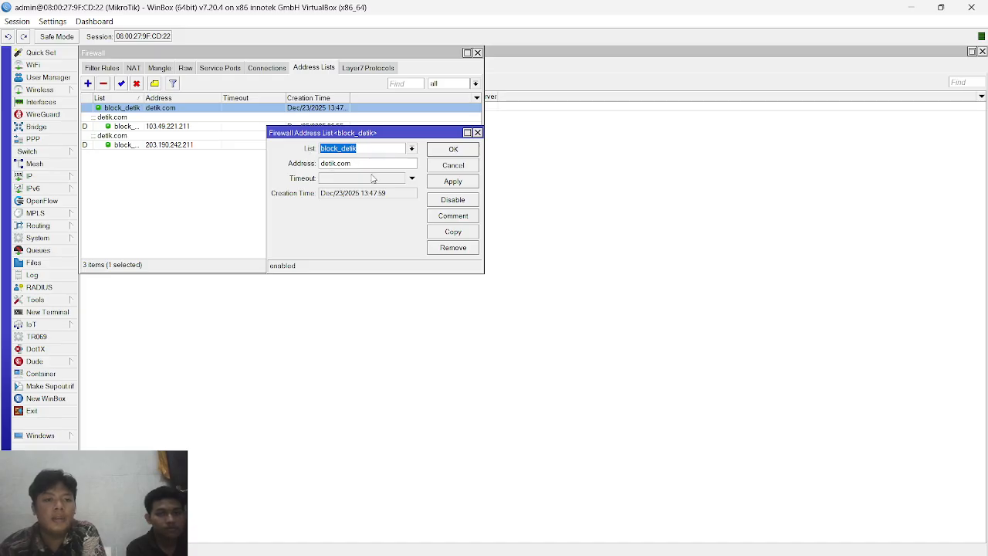
left_click(215, 174)
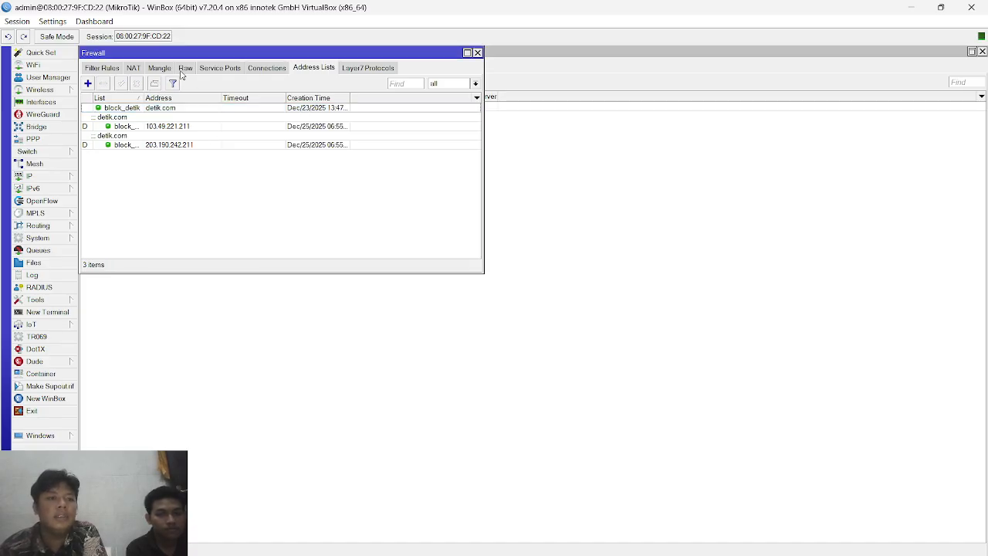
- Open the forward drop rule in the firewall's filter rules, review its general and action settings, and close it
left_click(109, 71)
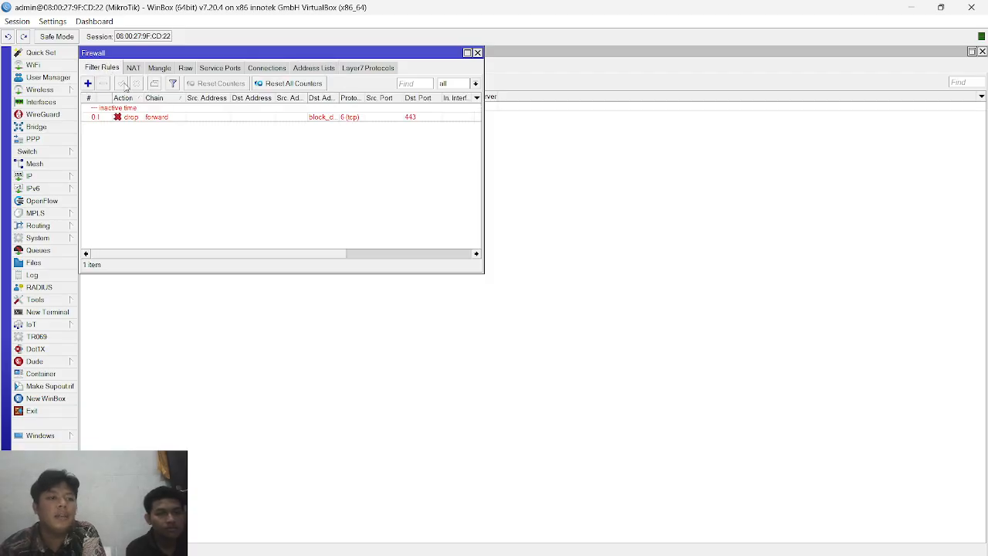
left_click(155, 119)
double_click(156, 119)
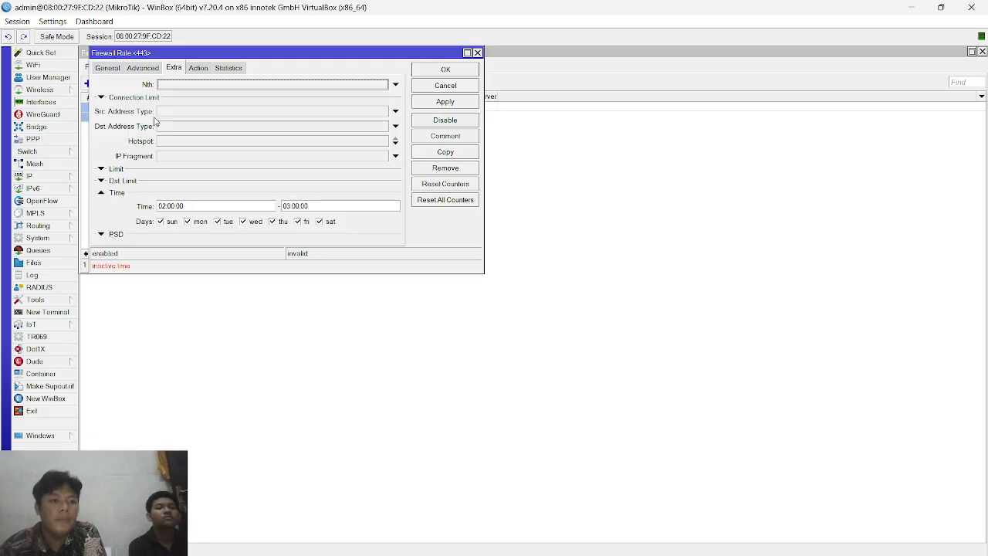
left_click(108, 69)
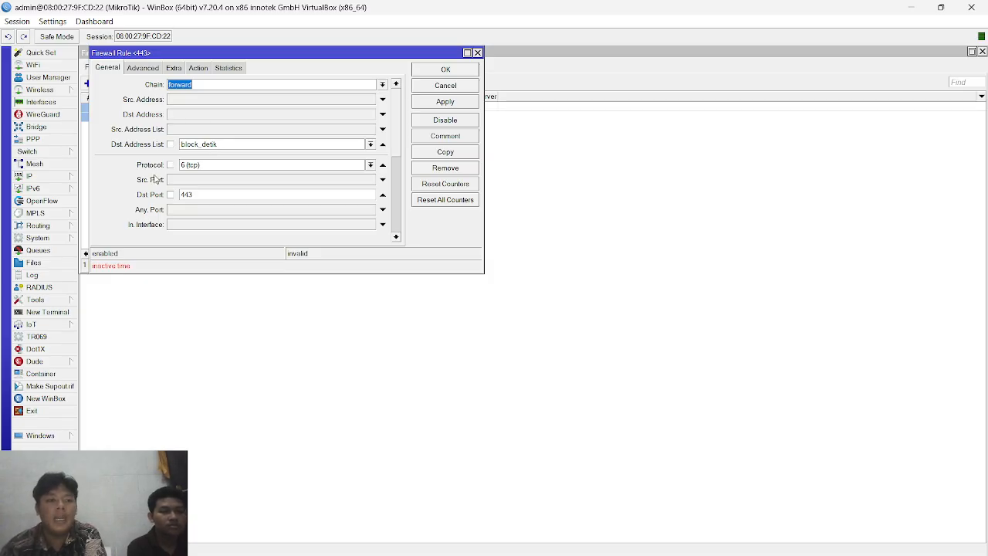
scroll(152, 181, "down", 4)
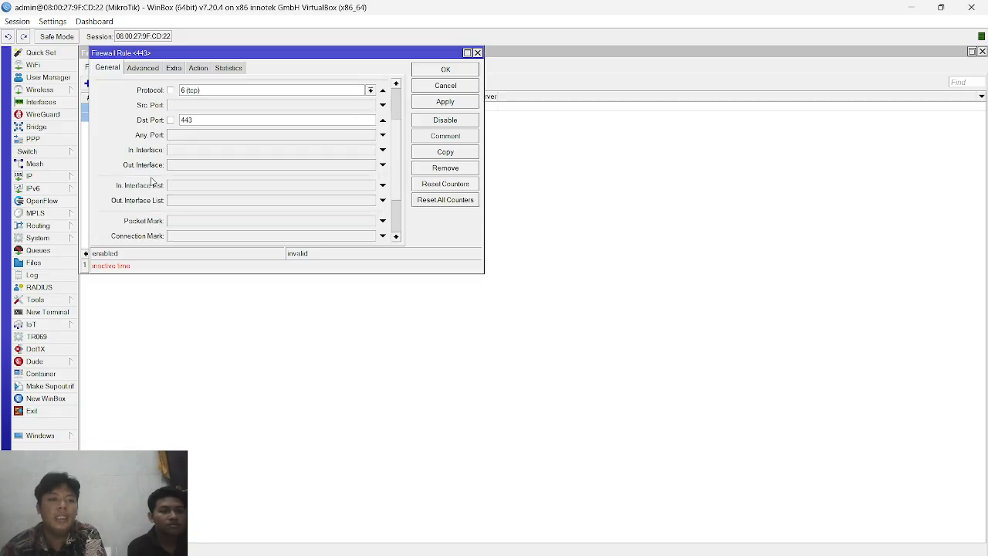
scroll(153, 180, "down", 2)
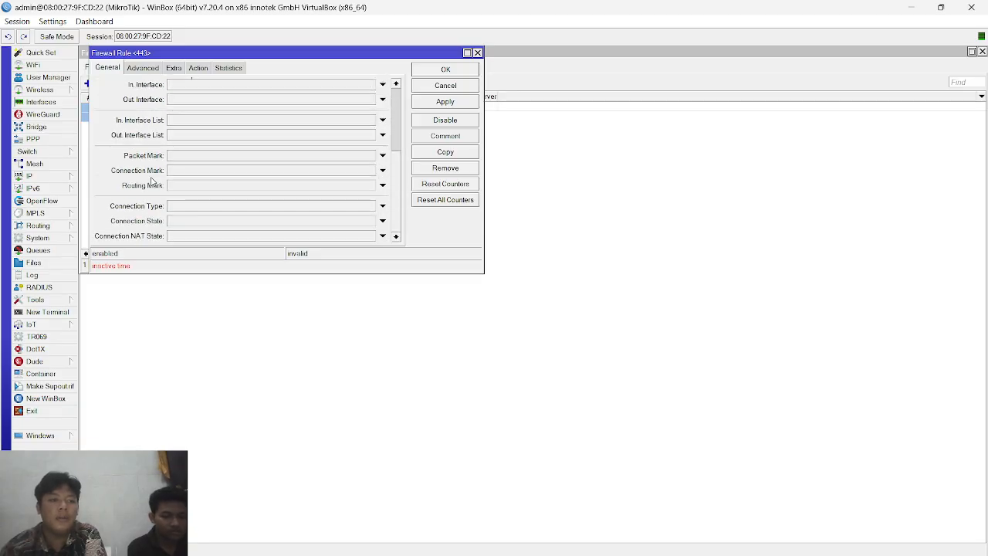
scroll(152, 180, "up", 5)
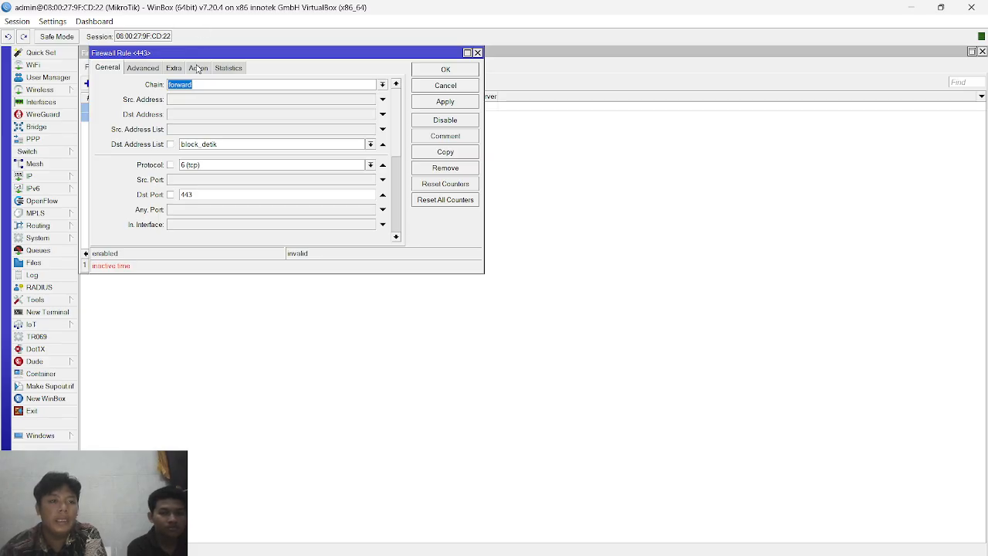
left_click(197, 68)
left_click(108, 68)
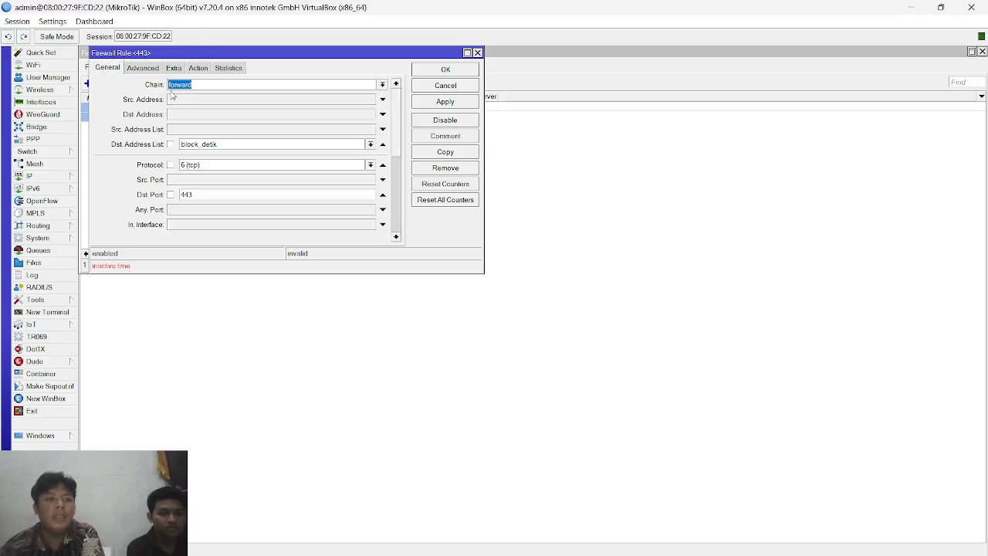
left_click(478, 53)
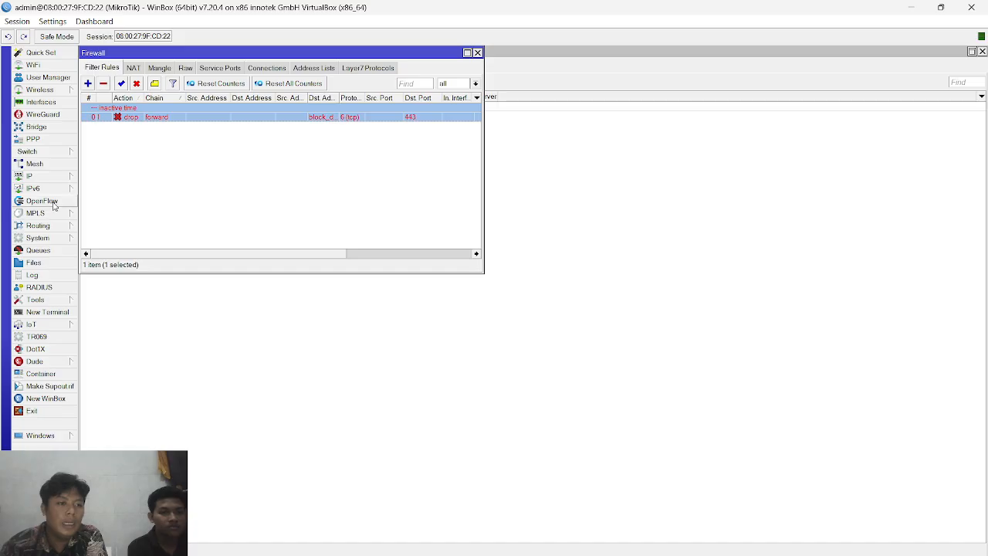
- Open the router's system clock beside the drop rule and compare its time with the rule's active hours and days
left_click(59, 238)
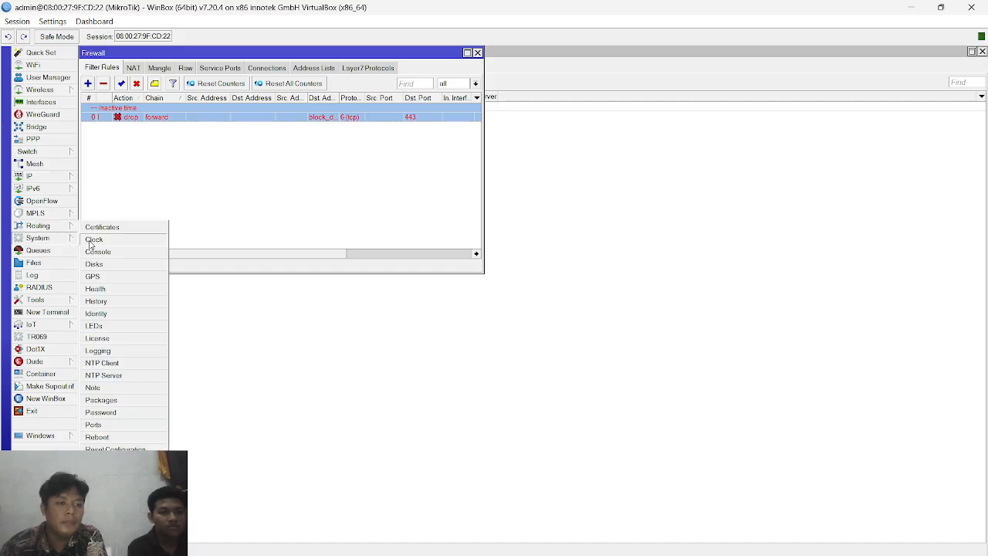
left_click(93, 244)
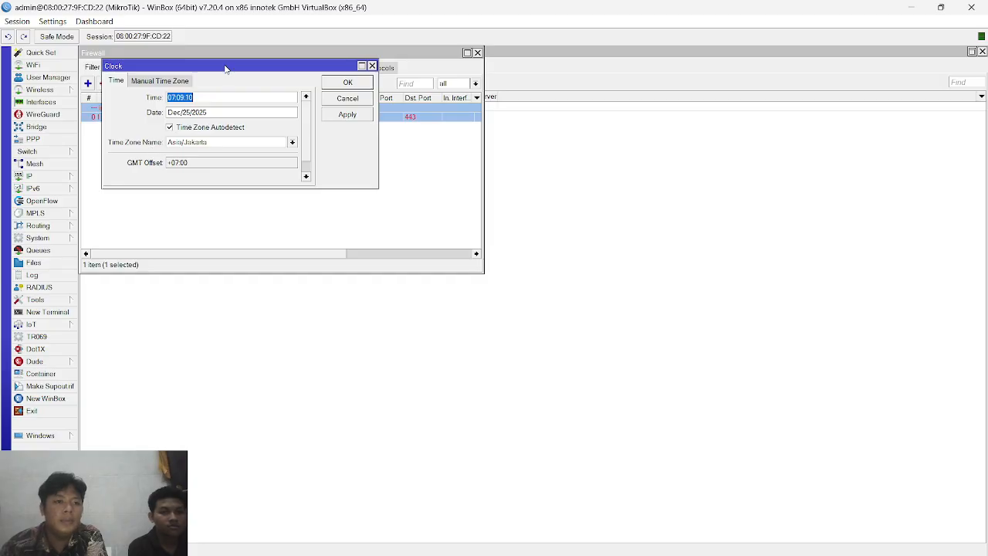
left_click_drag(225, 70, 451, 132)
double_click(219, 116)
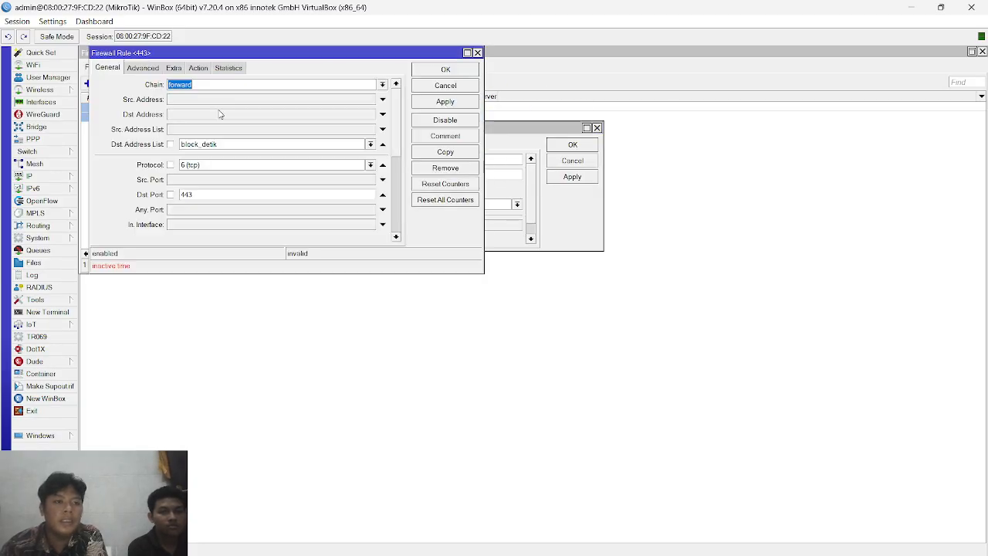
left_click(175, 69)
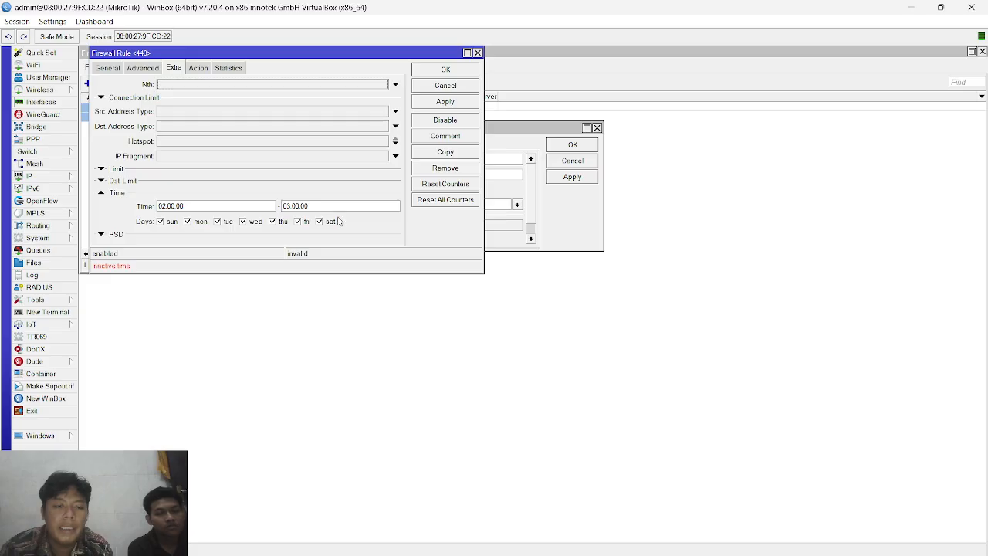
left_click(509, 122)
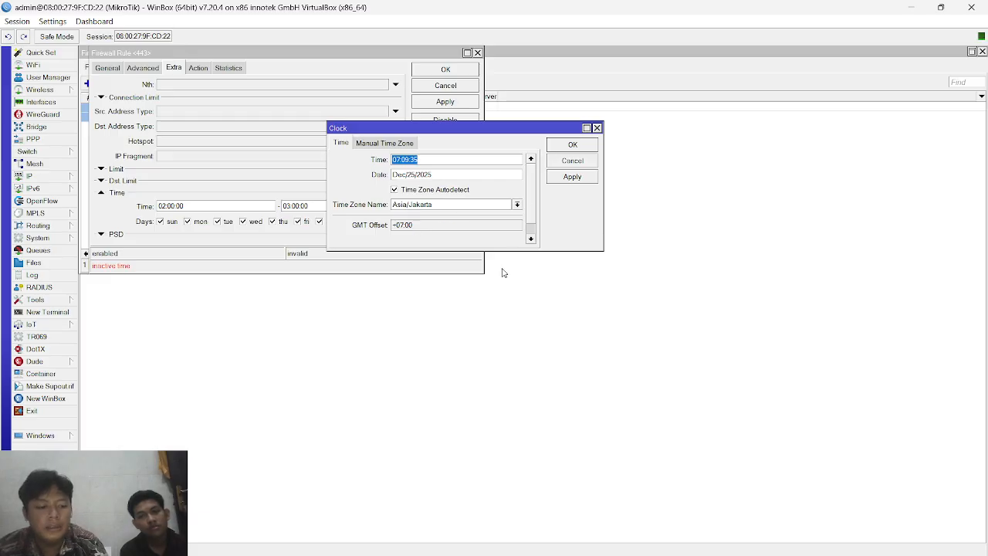
- Switch to the Windows10A virtual machine, load detik.com in Edge, and dismiss the page-restore and translation prompts
key("alt+Tab")
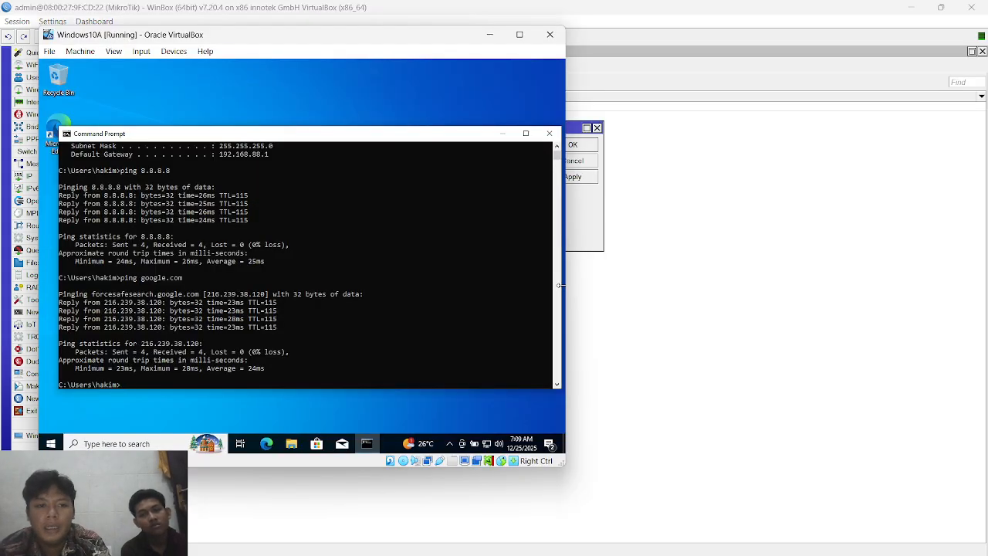
left_click(267, 444)
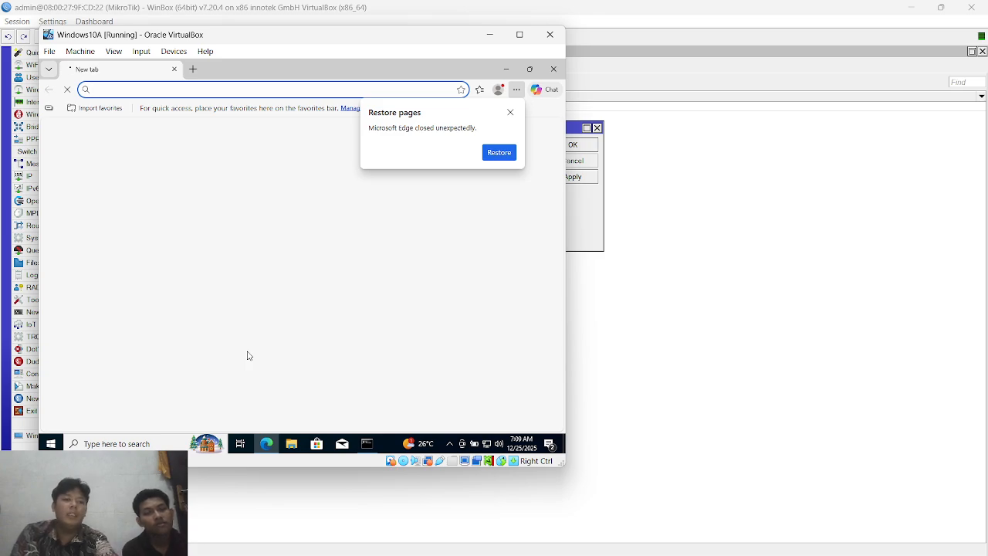
type("de")
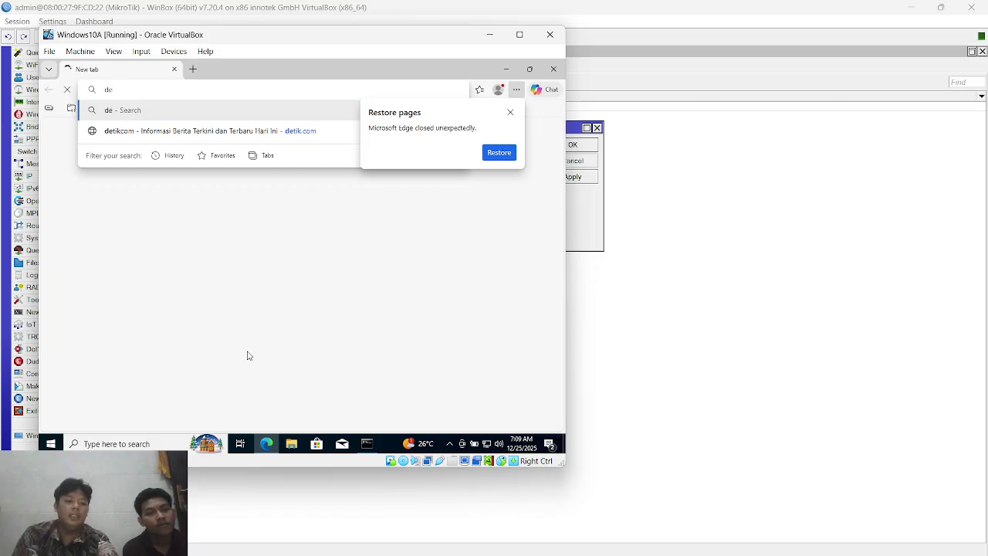
type("tik.com")
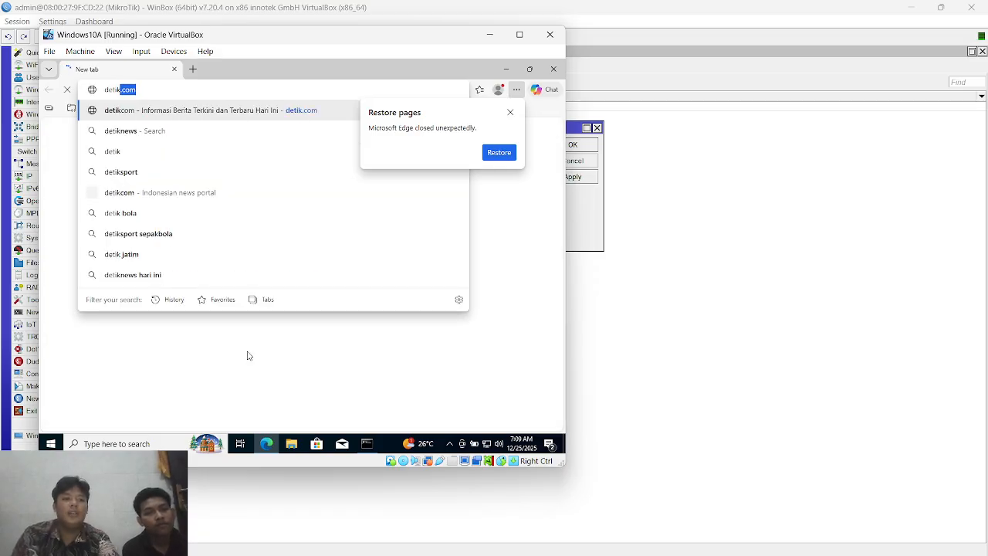
key("Return")
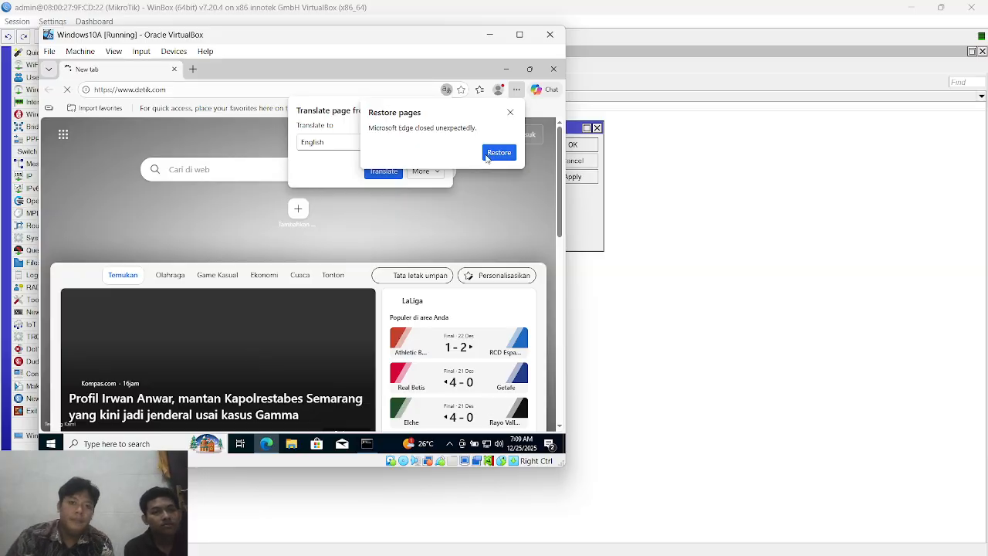
left_click(510, 114)
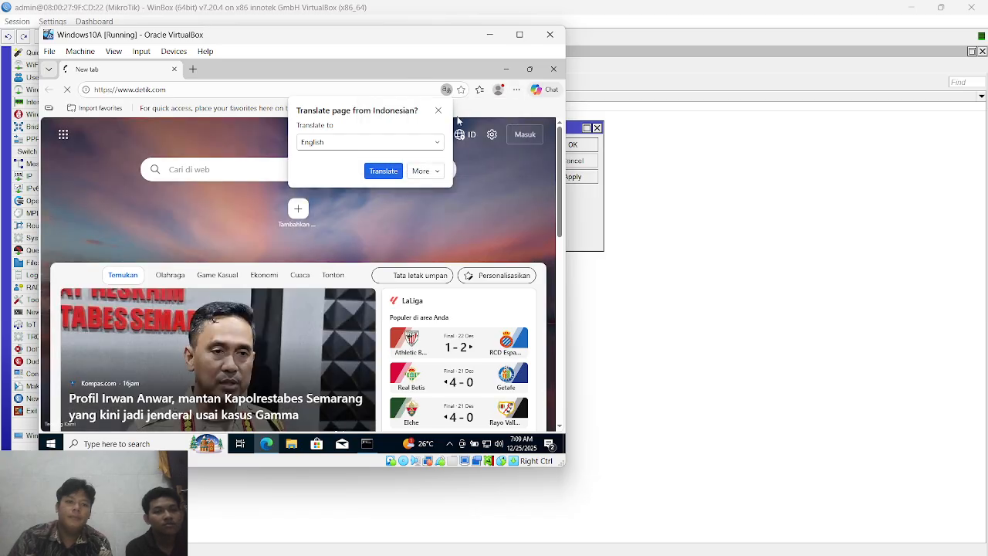
left_click(437, 113)
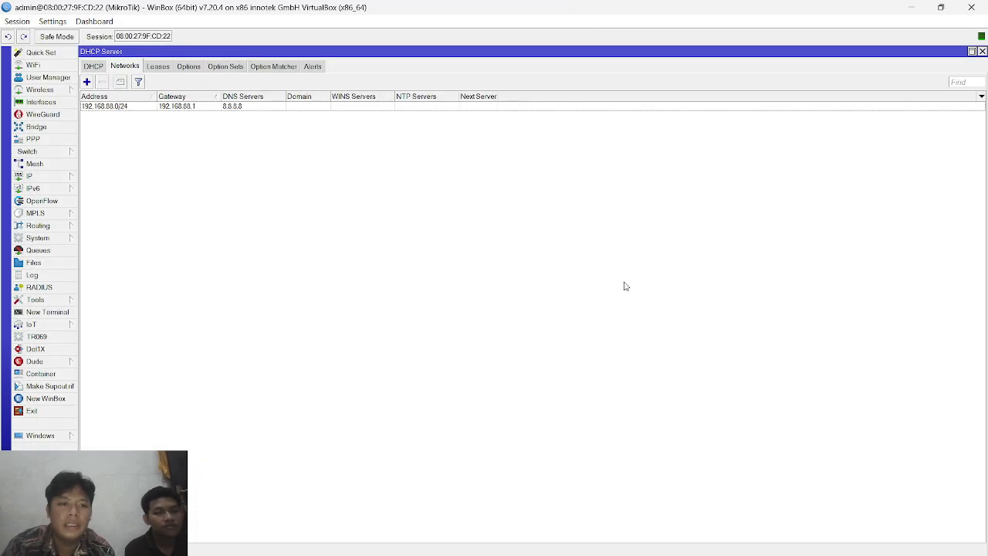
- Return to WinBox and set the router's system clock to 02:10:33, within the drop rule's active hours
key("super+Tab")
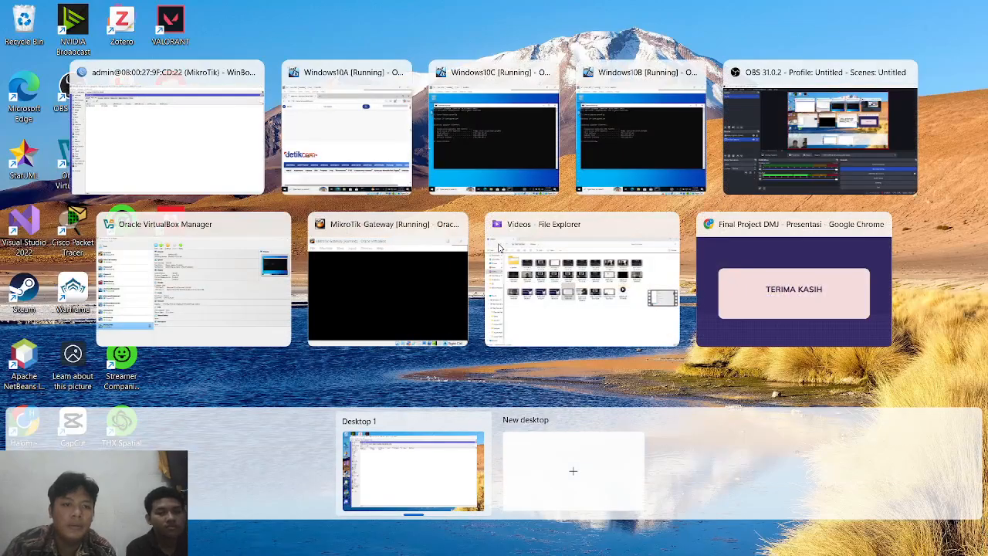
left_click(261, 113)
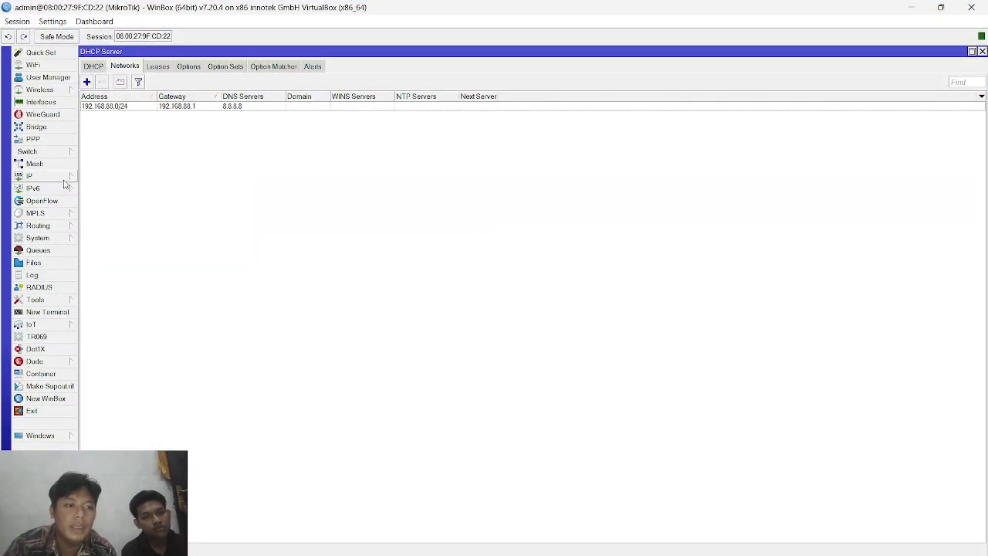
left_click(67, 241)
left_click(90, 239)
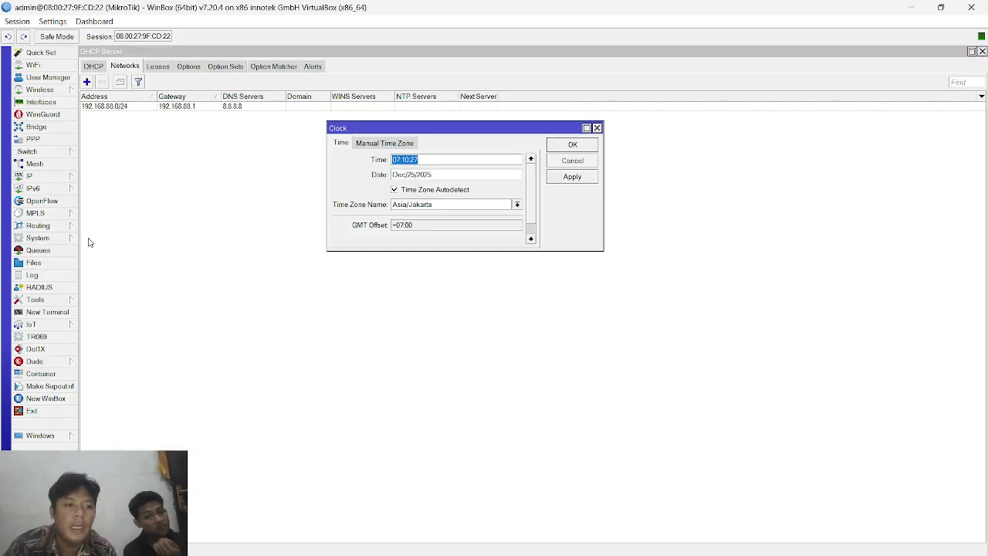
left_click(400, 160)
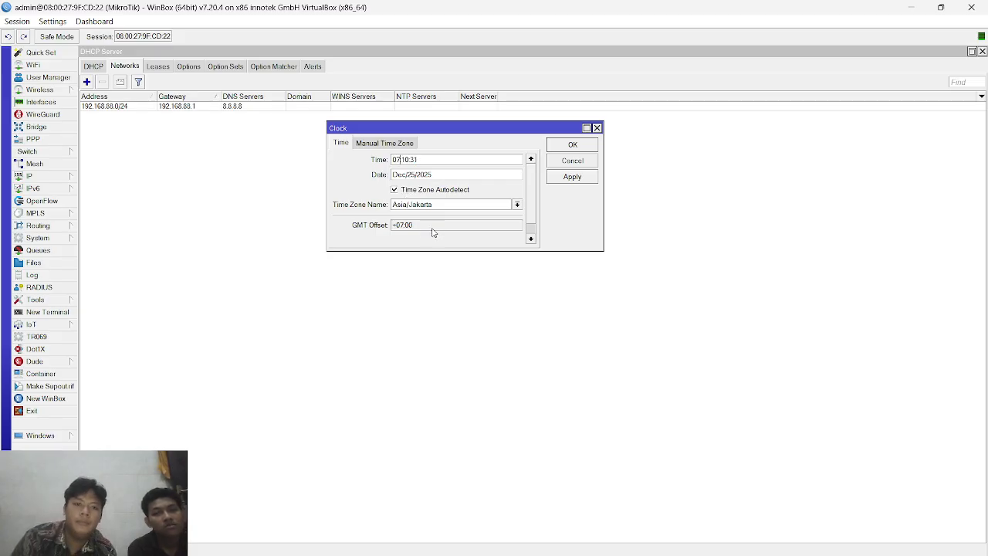
key("BackSpace")
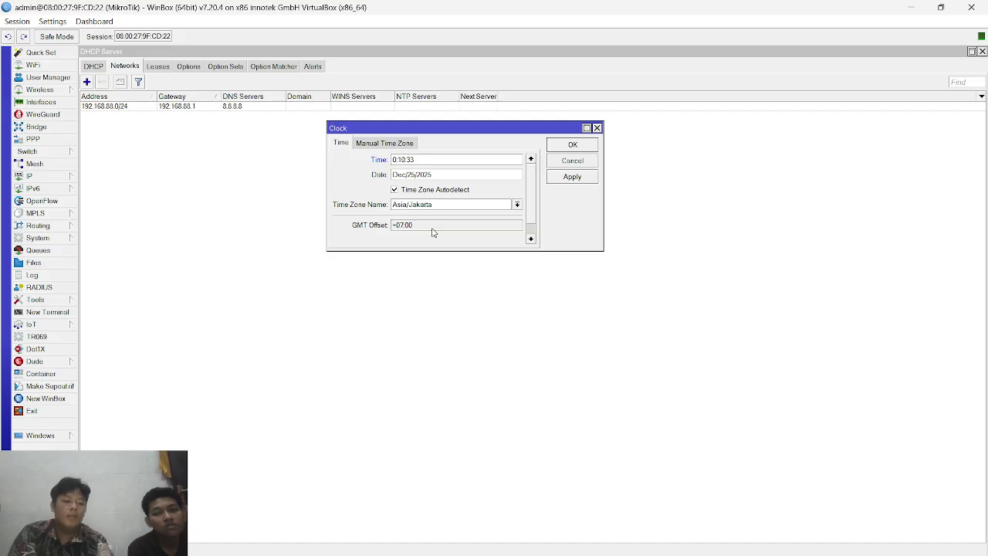
type("2")
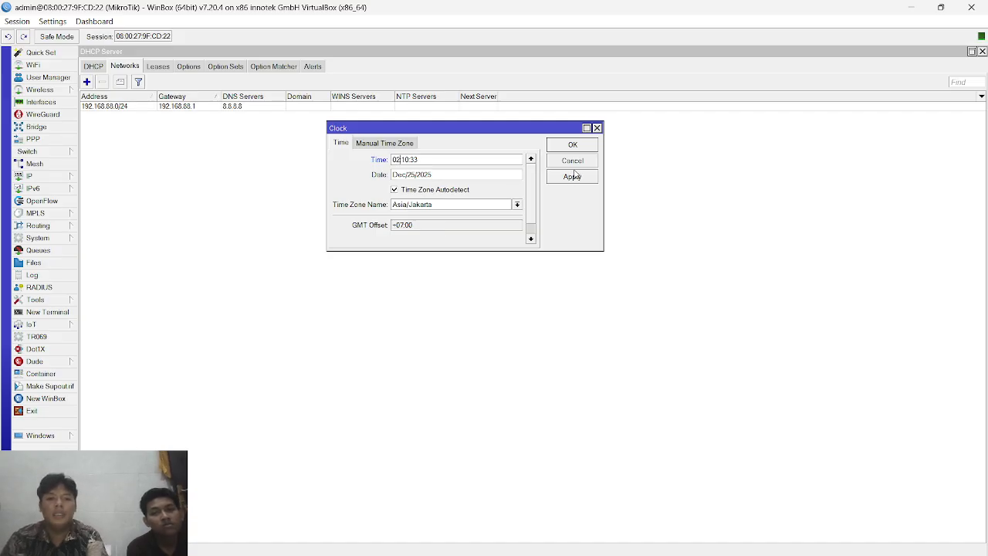
left_click(572, 178)
left_click(572, 145)
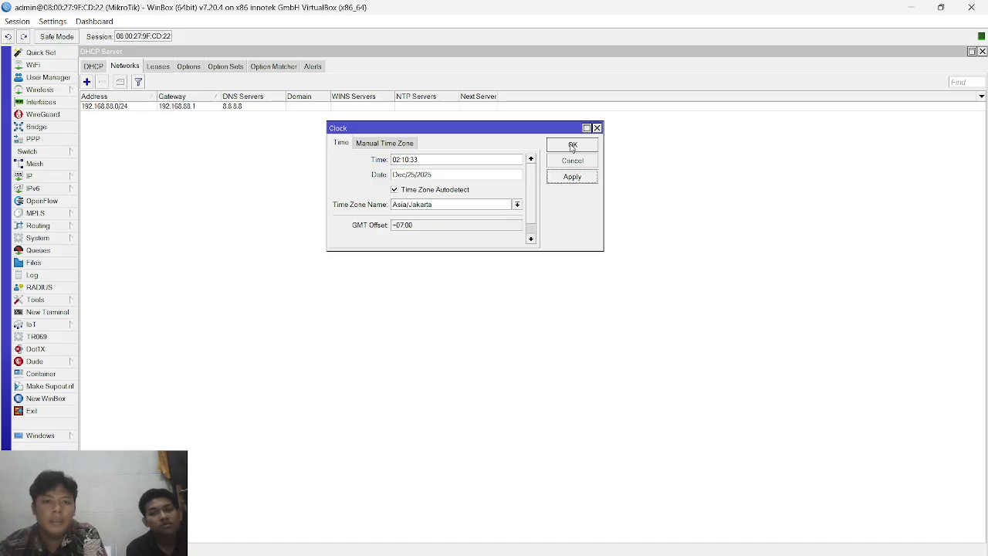
left_click(572, 146)
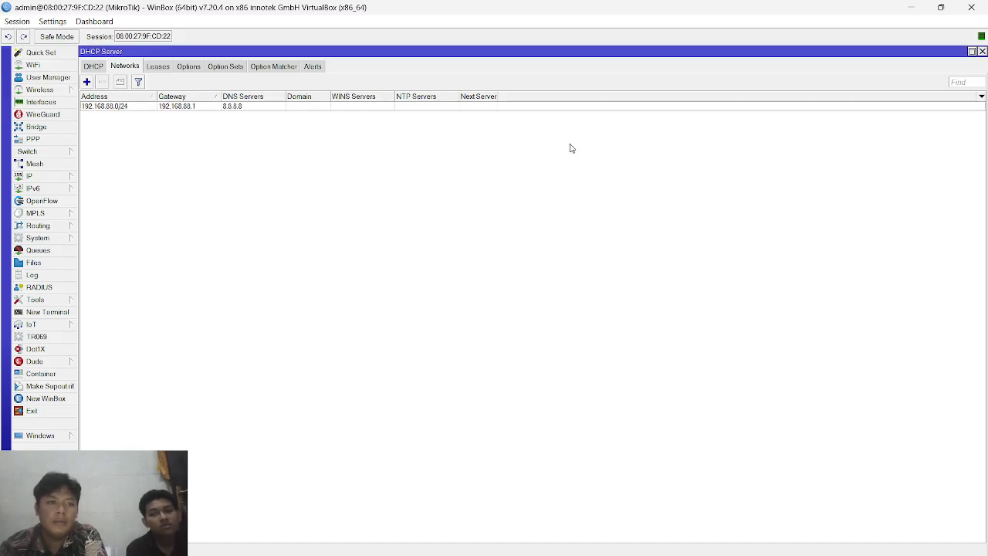
- Check the detik.com page in Windows10A and review the forward drop rule in WinBox's firewall filter rules
key("super+Tab")
left_click(362, 128)
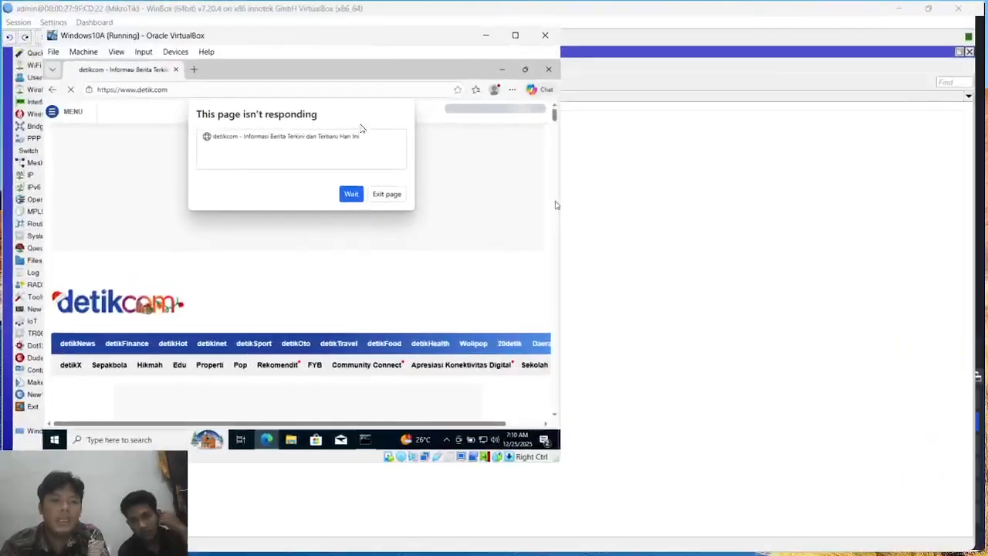
key("super+Tab")
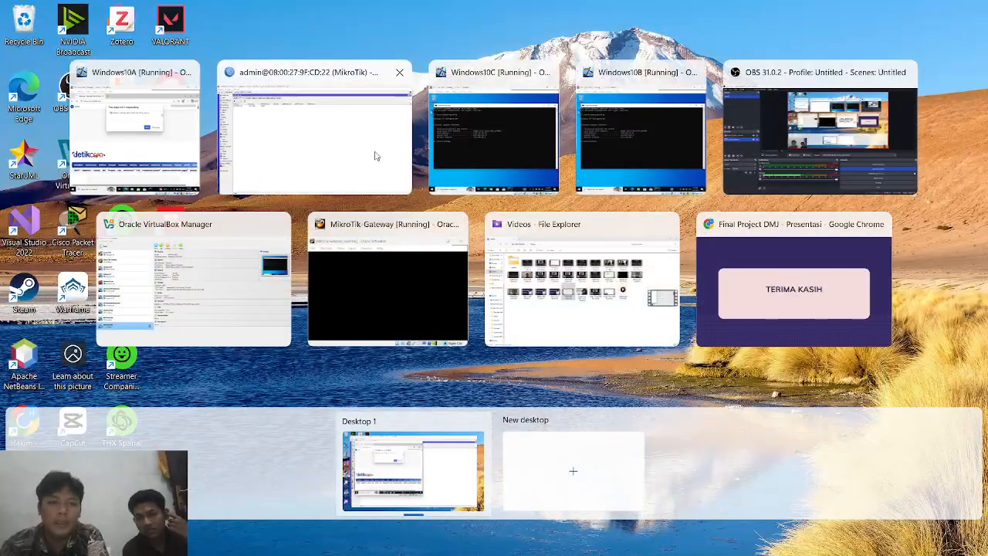
left_click(317, 160)
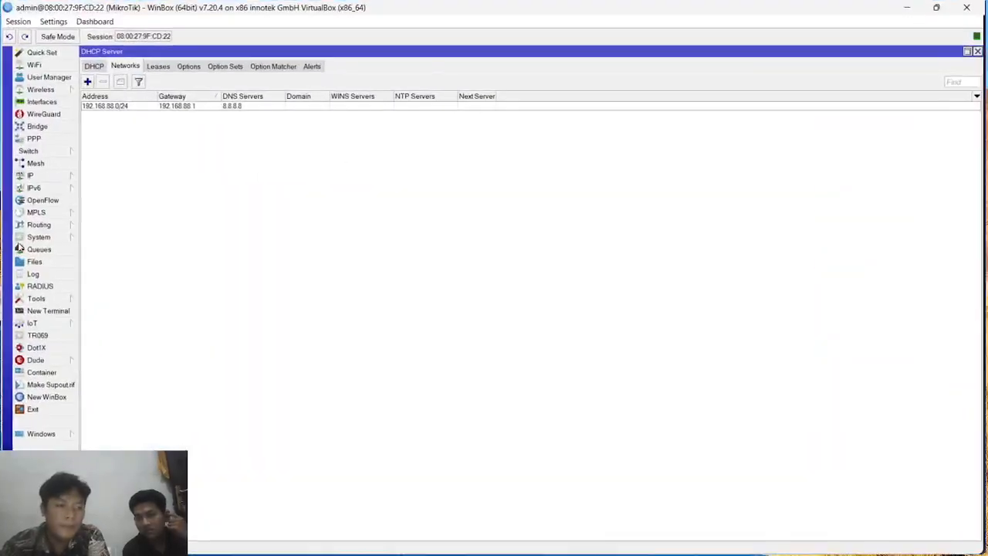
left_click(41, 176)
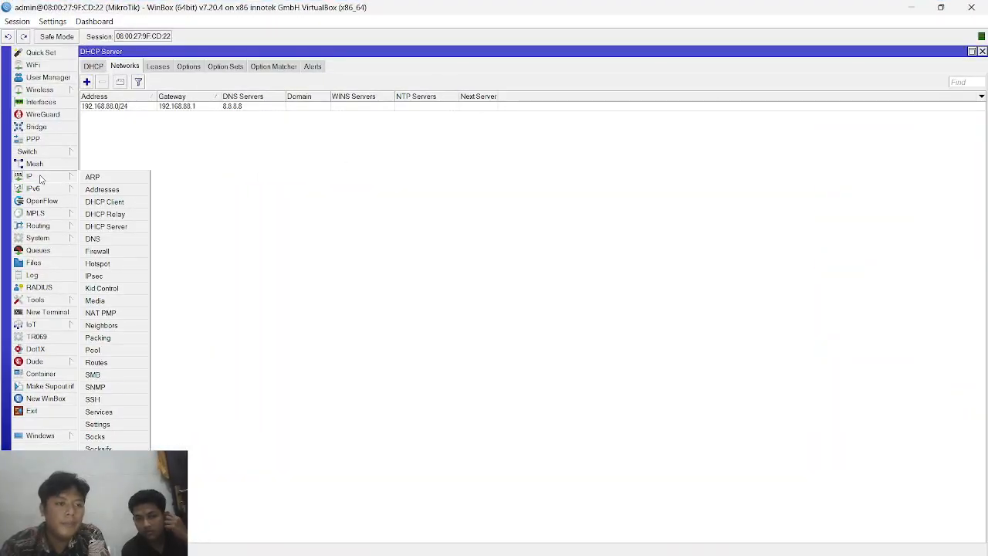
left_click(114, 252)
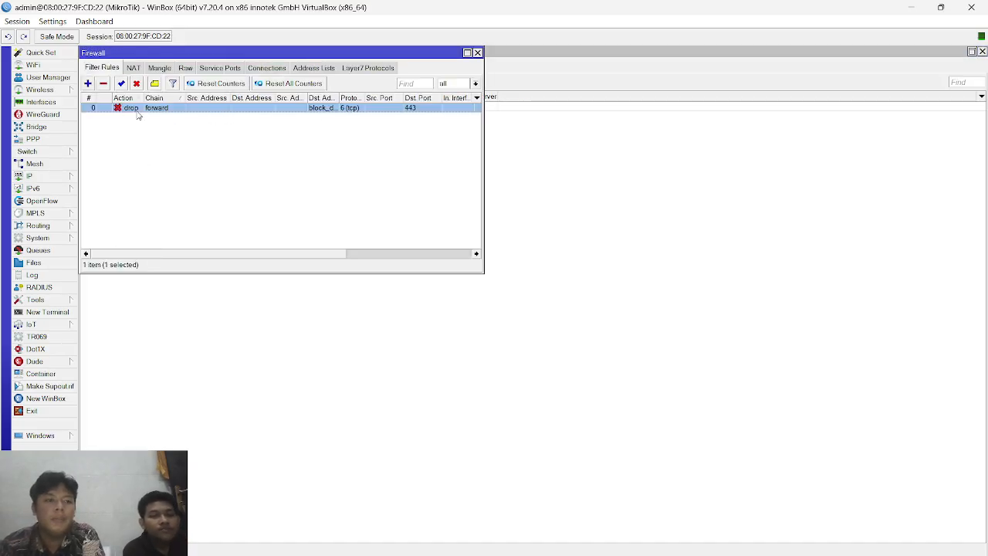
left_click(195, 342)
- Switch back to the Windows10A virtual machine and relaunch its Edge browser from the desktop
key("super+Tab")
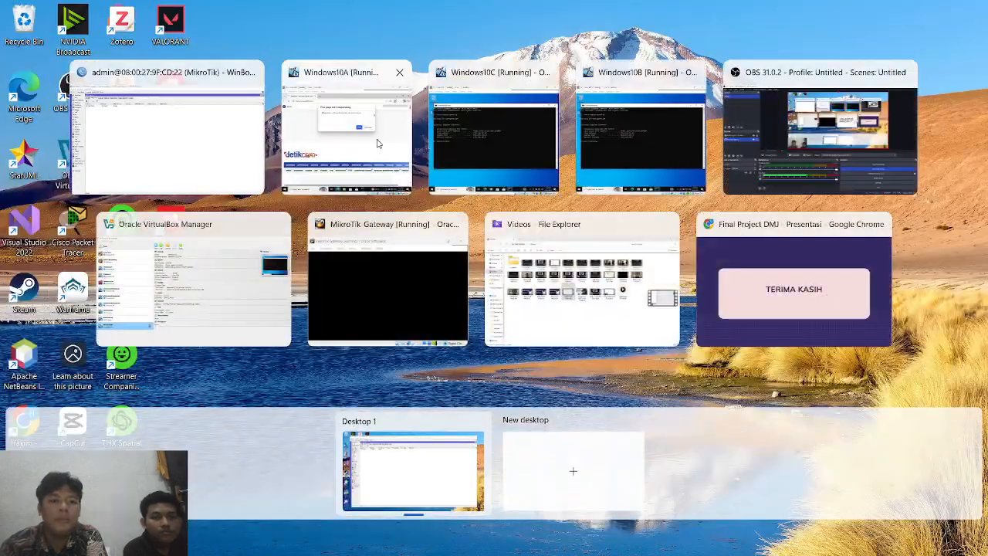
left_click(410, 145)
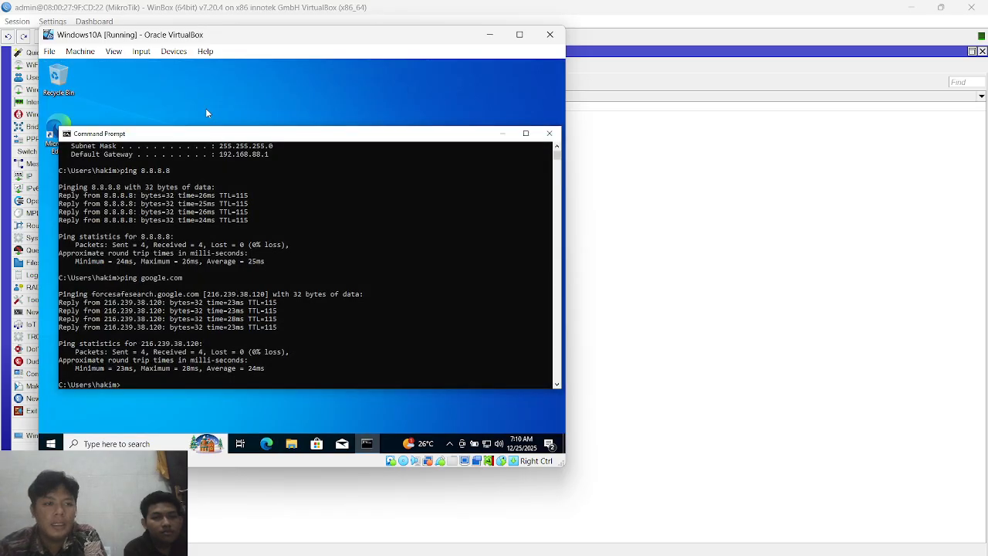
left_click(266, 444)
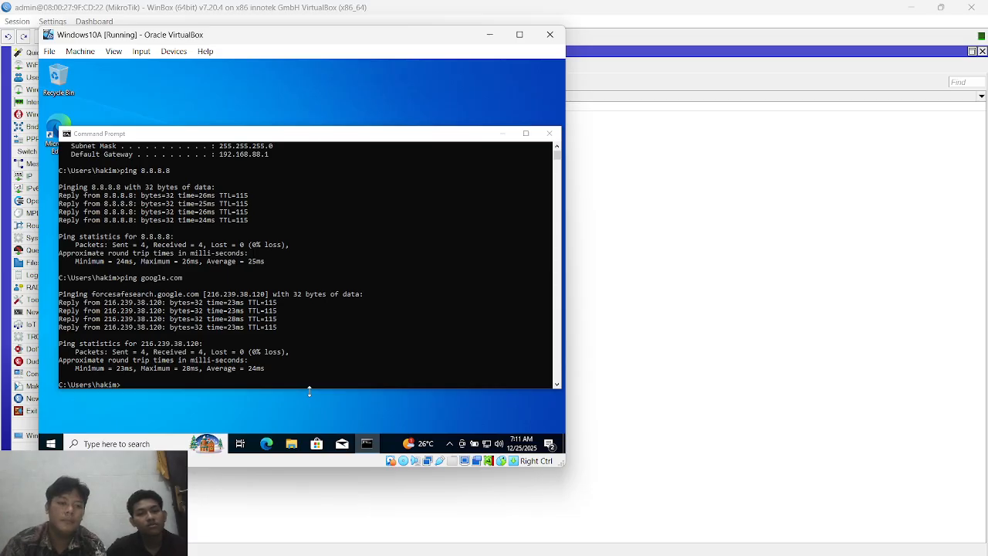
left_click(266, 444)
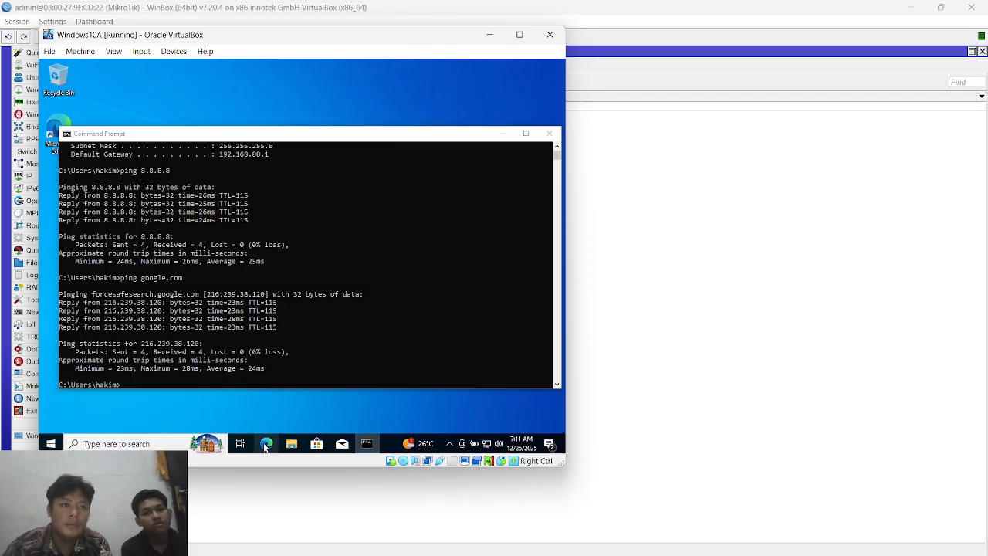
- Switch to the Windows10B virtual machine and load detik.com in Edge to test the time-based block
key("super+Tab")
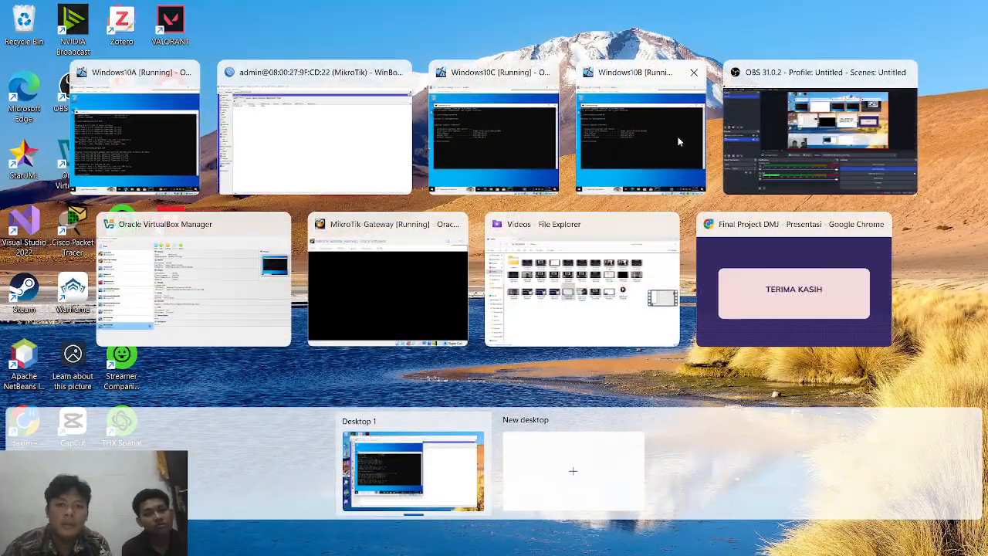
left_click(658, 136)
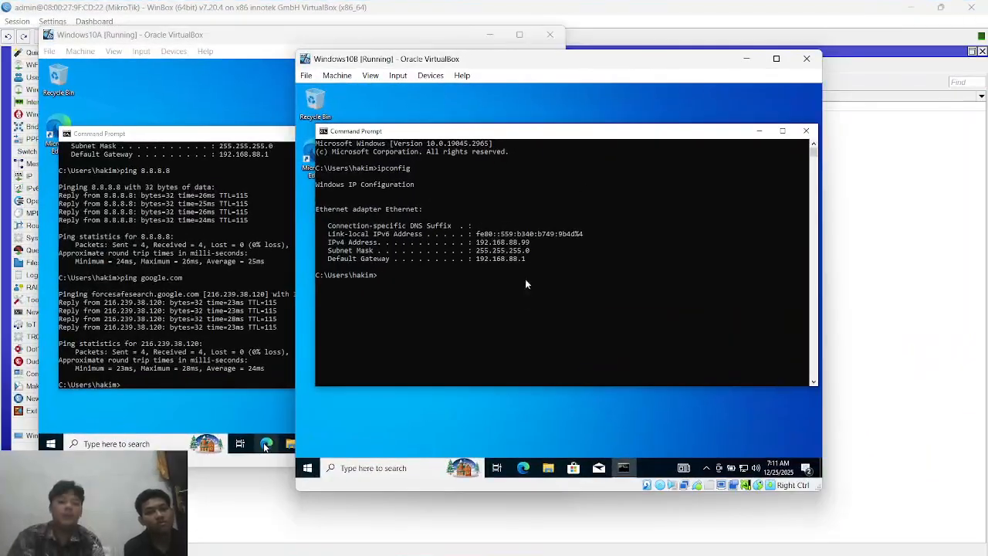
left_click(523, 468)
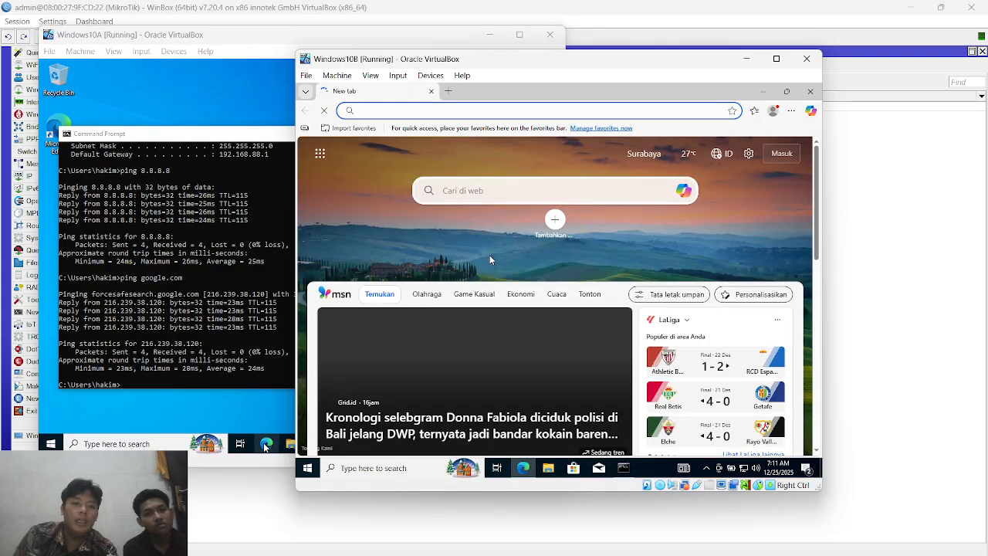
type("c")
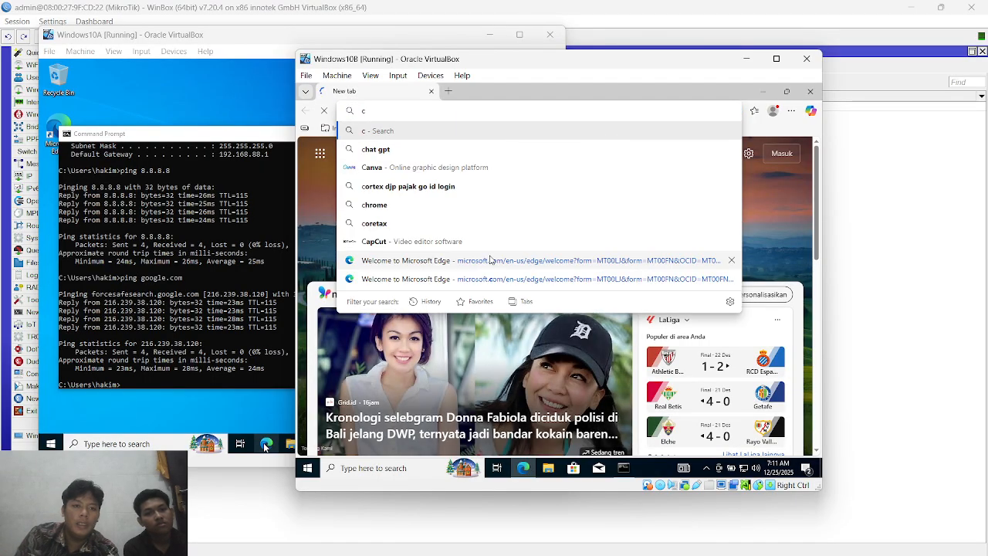
key("BackSpace")
type("dei")
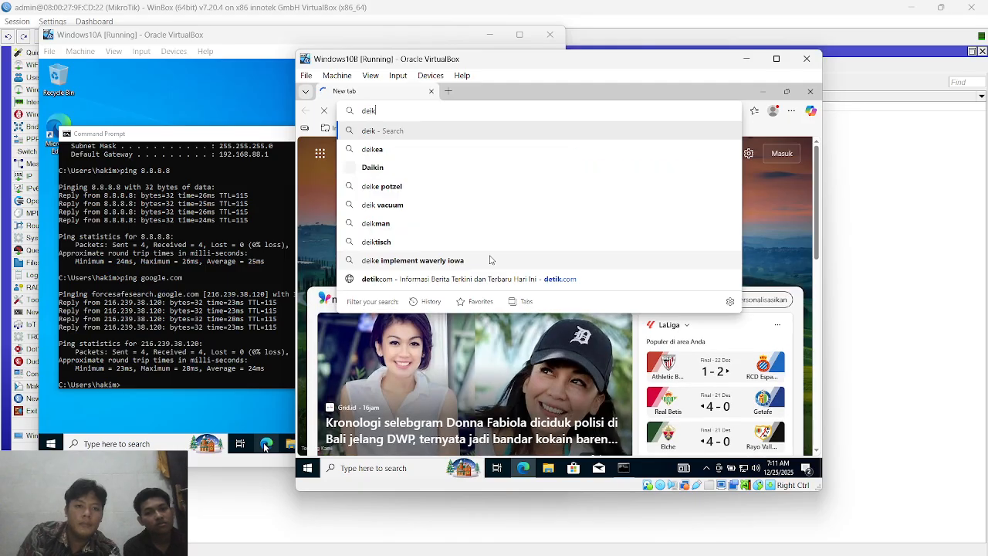
key("BackSpace")
type("tik")
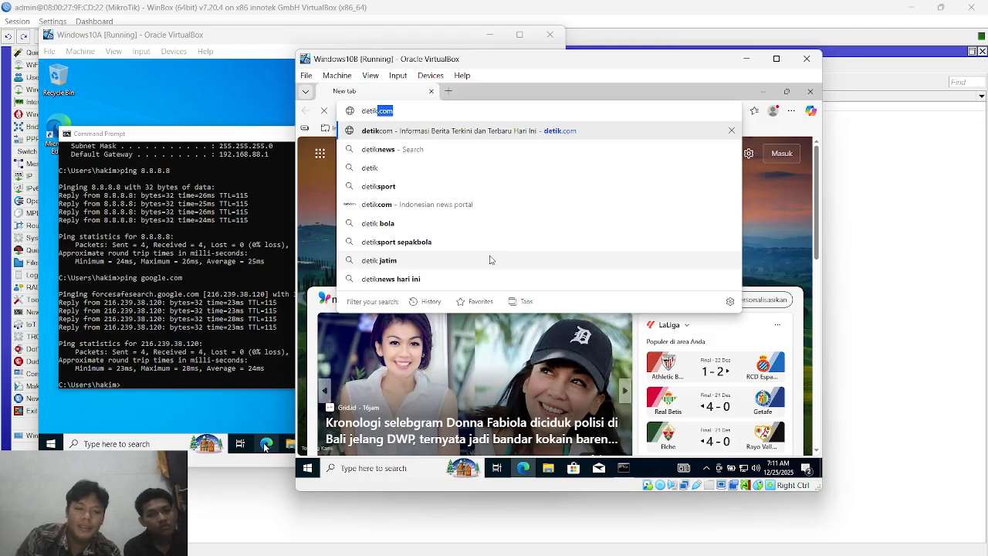
key("Return")
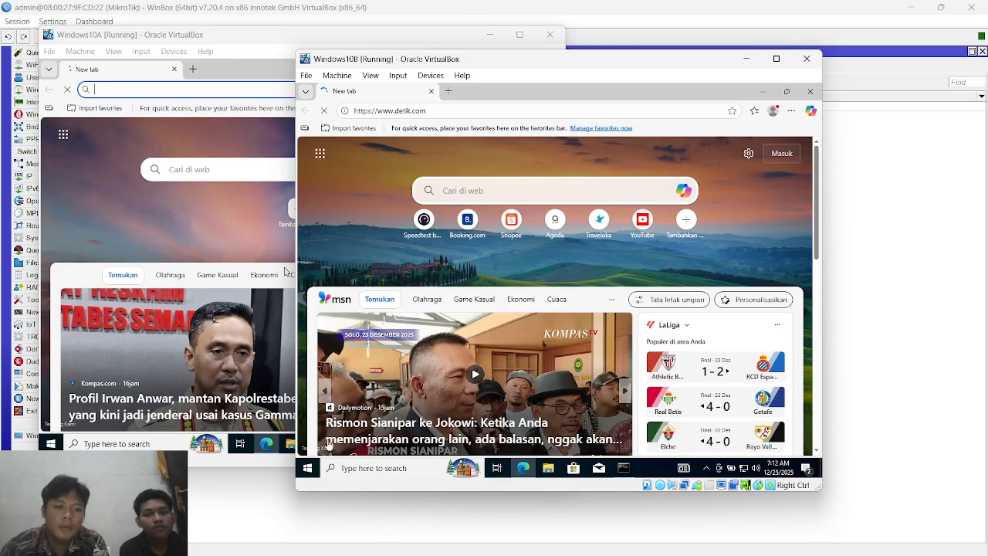
- Examine the result of the detik.com request in Windows10B's browser and return to WinBox
left_click(261, 498)
key("super+Tab")
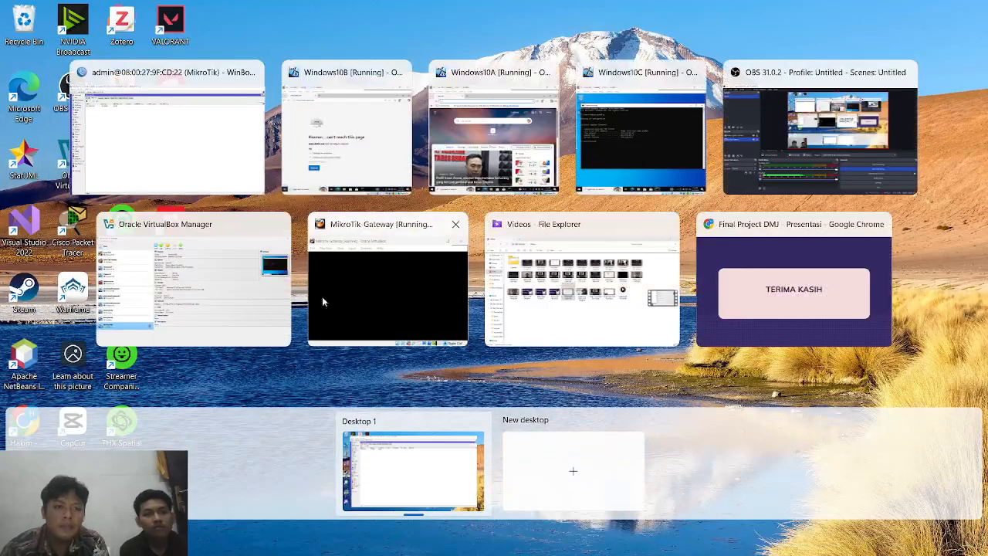
left_click(358, 159)
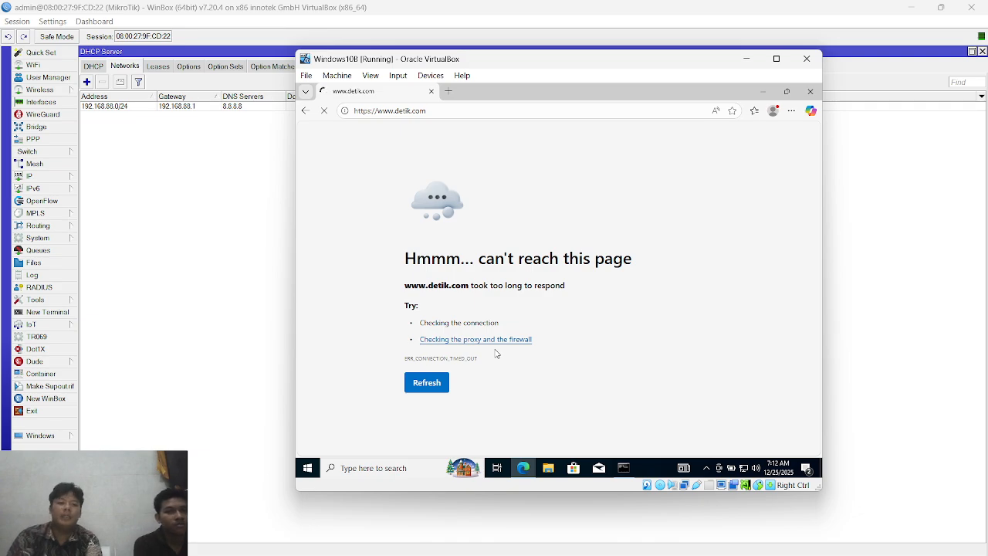
key("super+Tab")
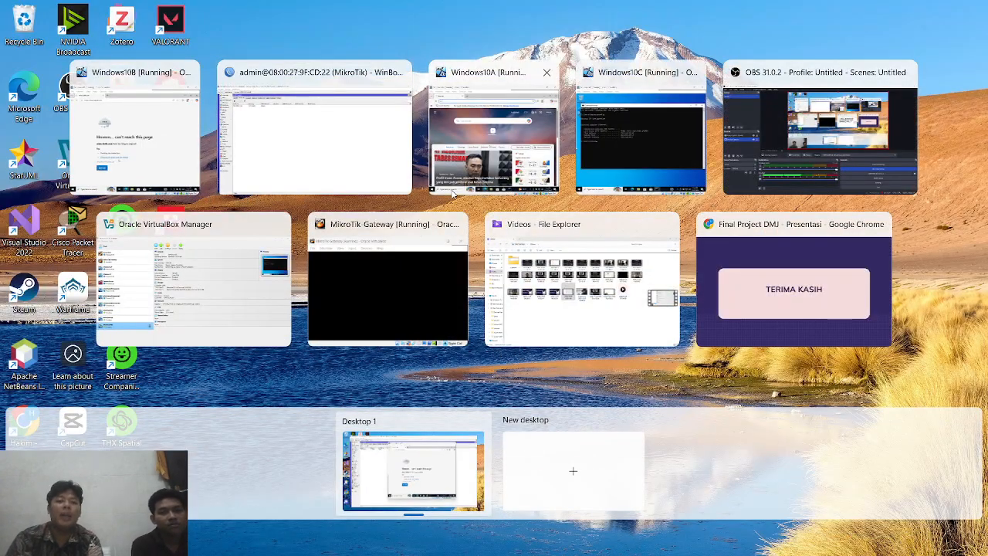
left_click(343, 188)
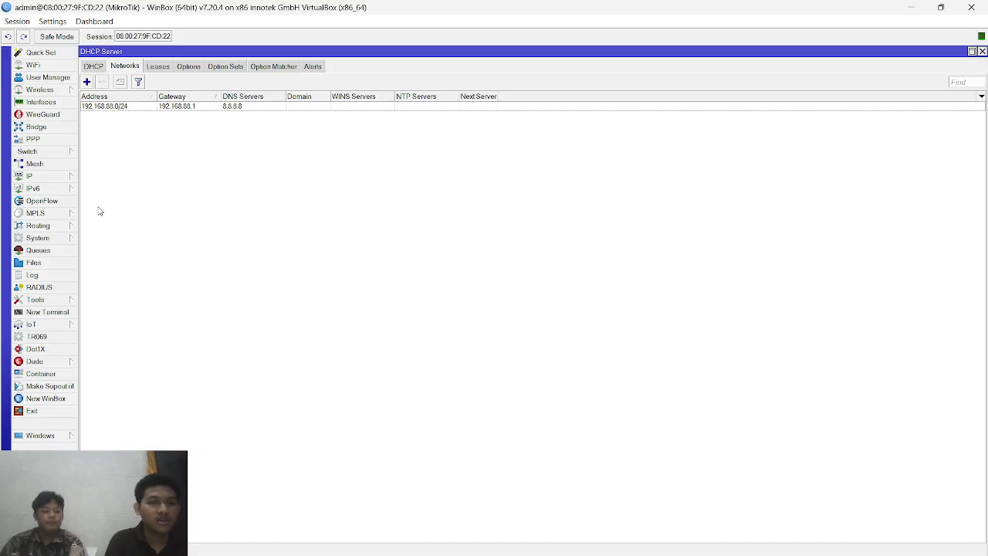
- Open the router's Web Proxy settings and examine its access rule for the kompas.com host
left_click(65, 180)
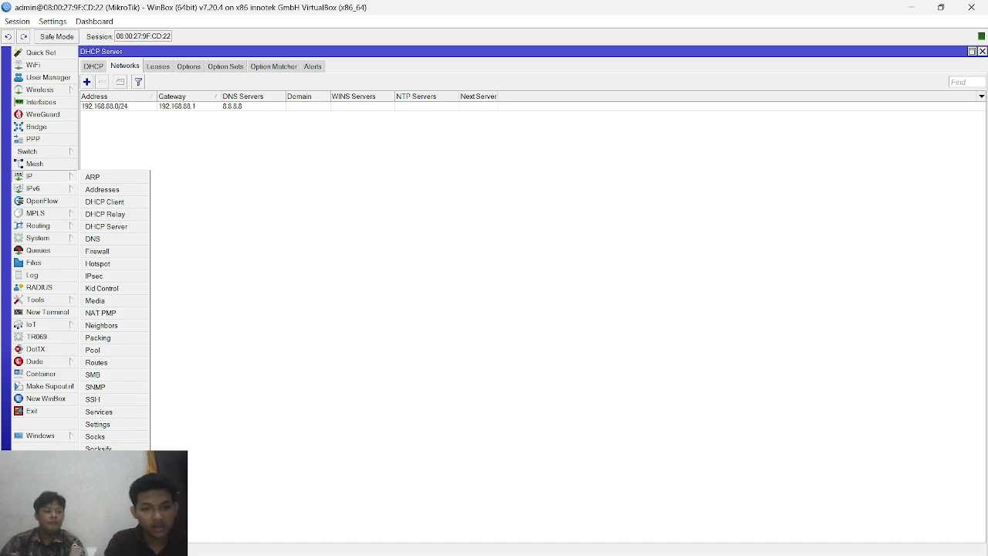
left_click(104, 510)
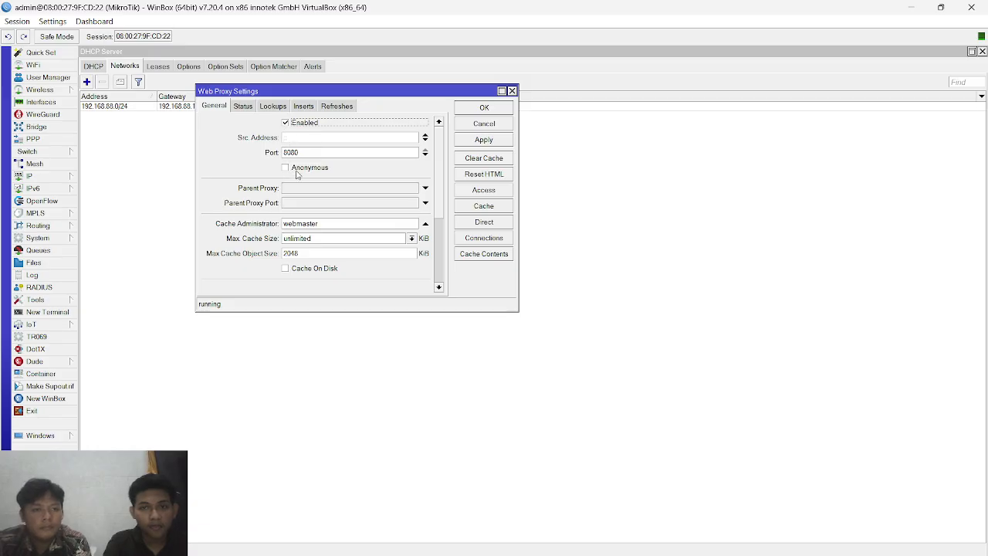
left_click(481, 193)
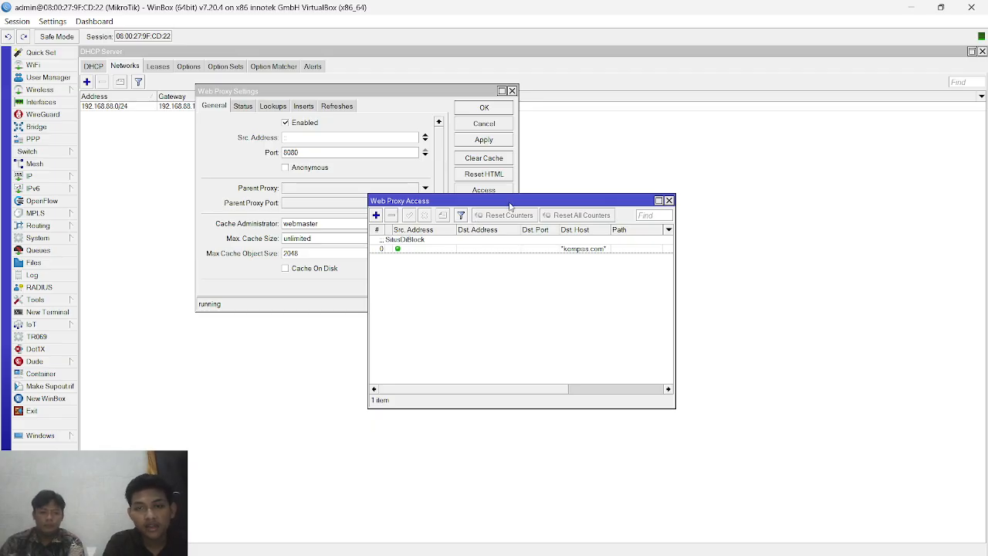
left_click_drag(510, 205, 494, 198)
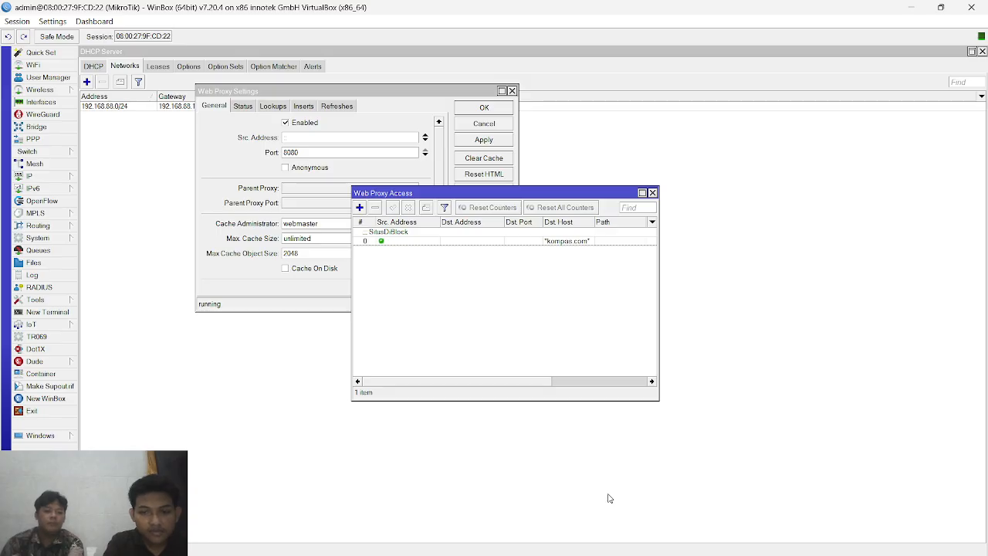
- Switch to the Windows10C virtual machine and launch Edge with a single fresh tab
key("alt+Tab")
key("alt+Tab")
key("alt+Tab")
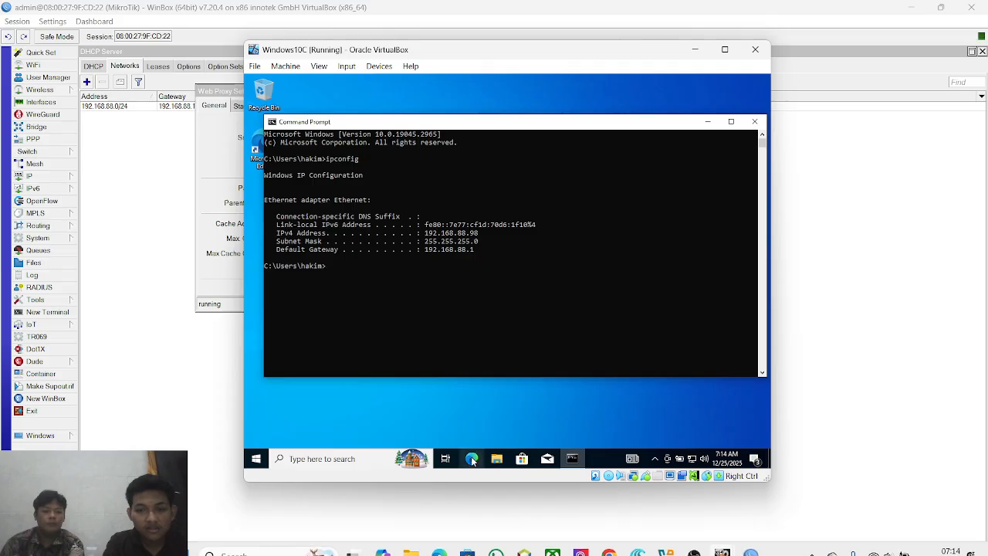
left_click(475, 457)
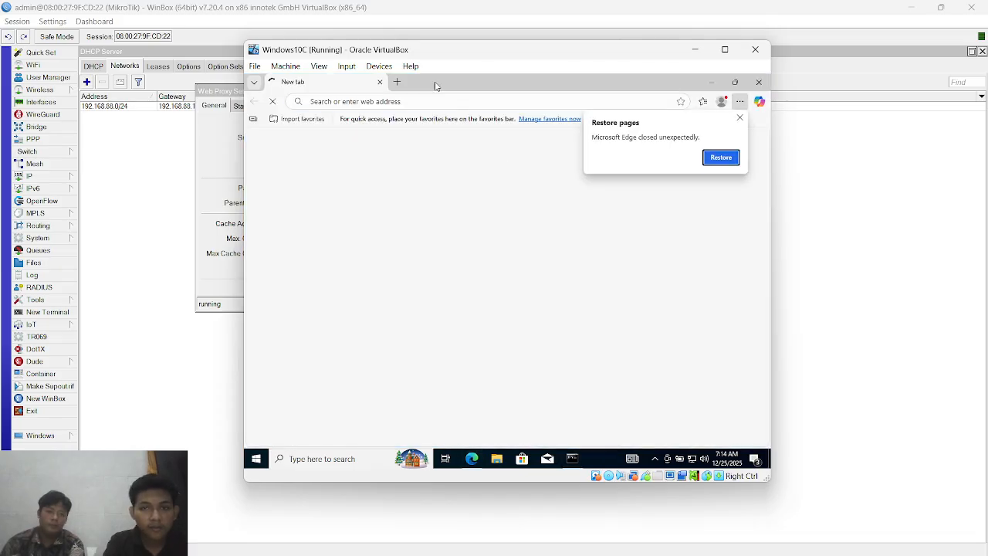
left_click(398, 83)
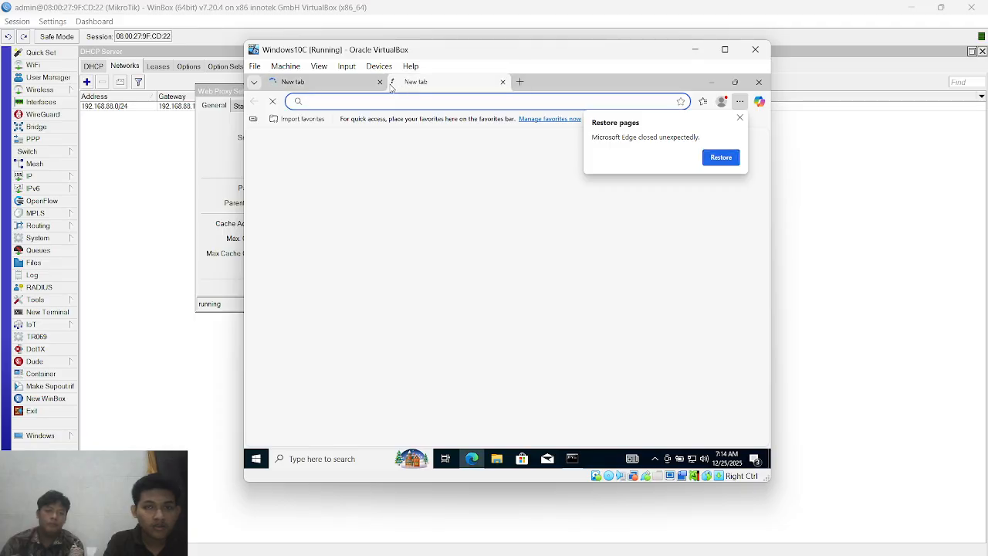
left_click(379, 82)
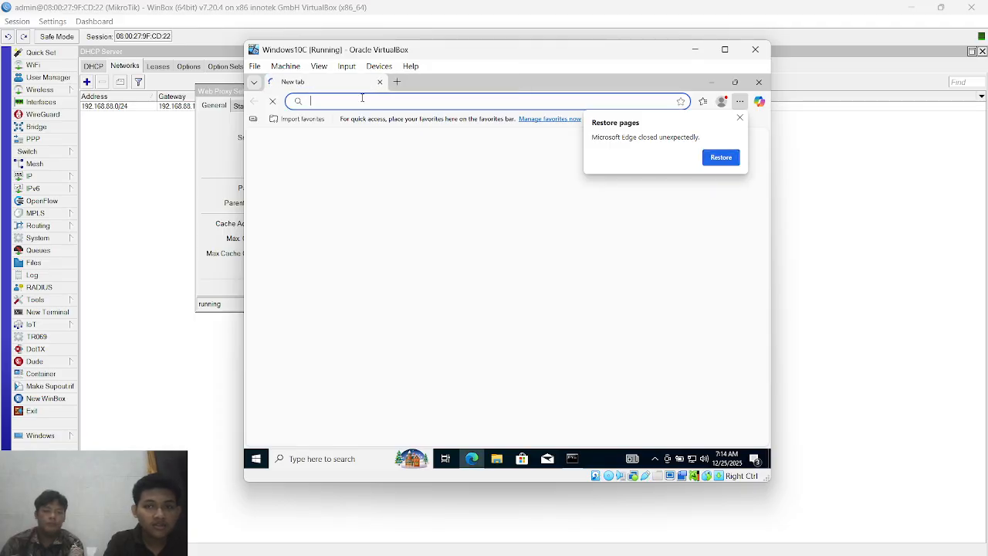
type("h")
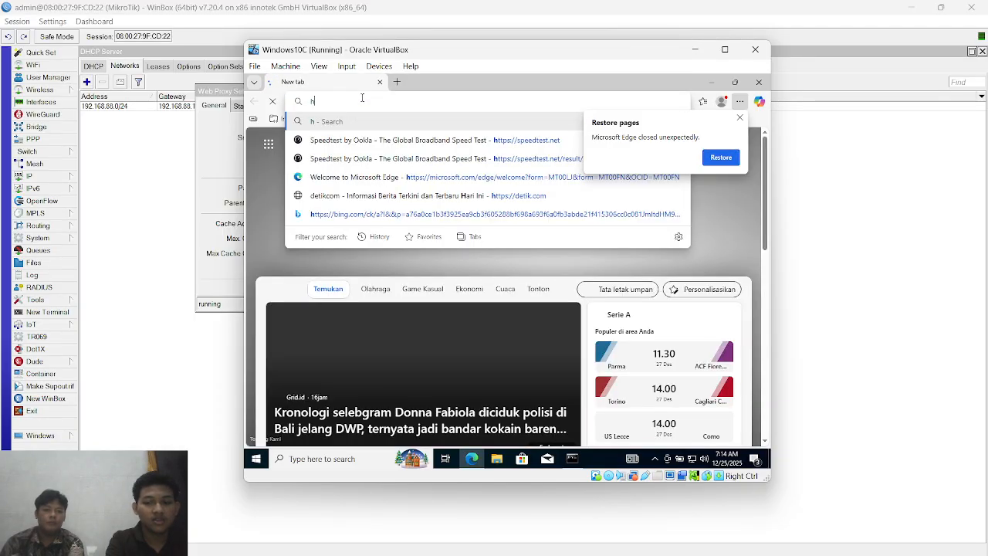
type("ttp:")
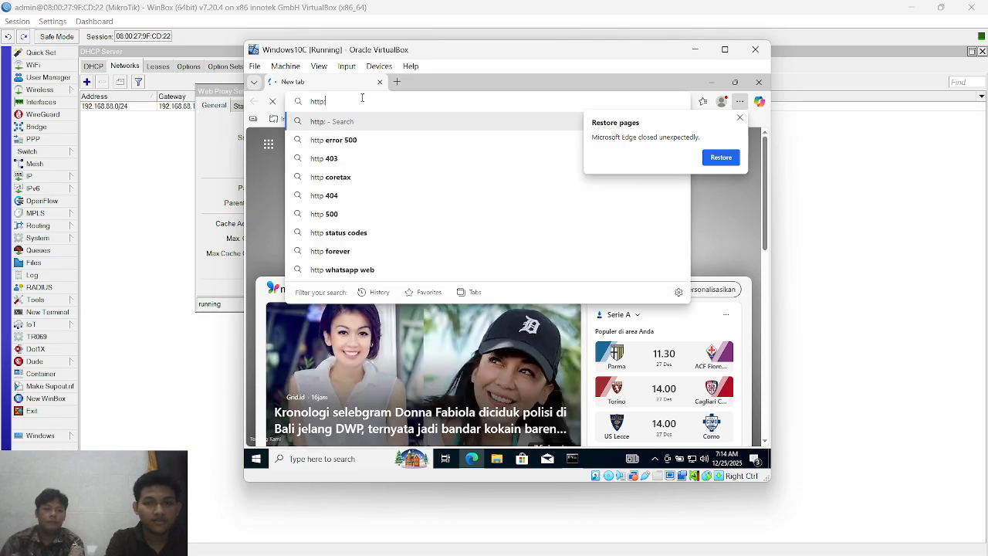
type("//")
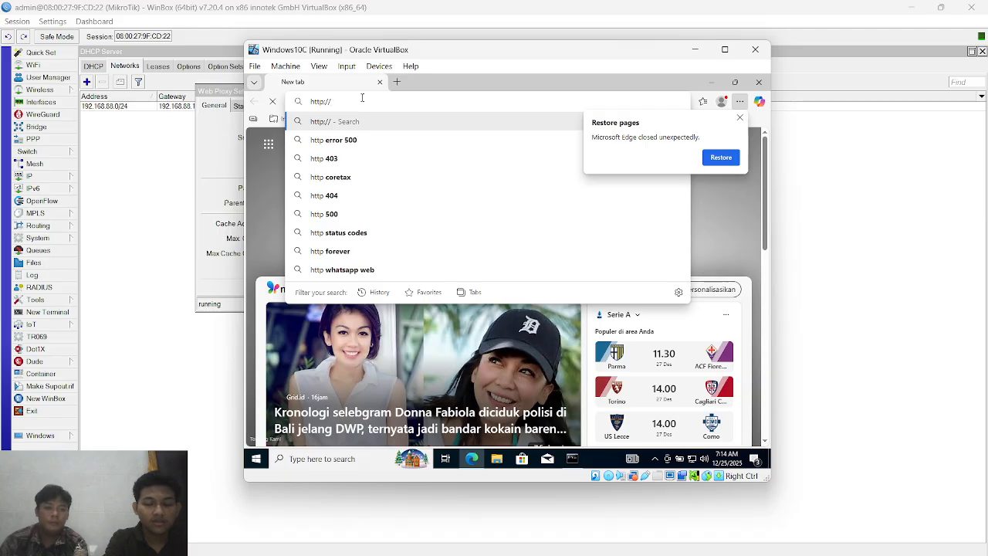
type("192")
key("BackSpace")
key("BackSpace")
key("BackSpace")
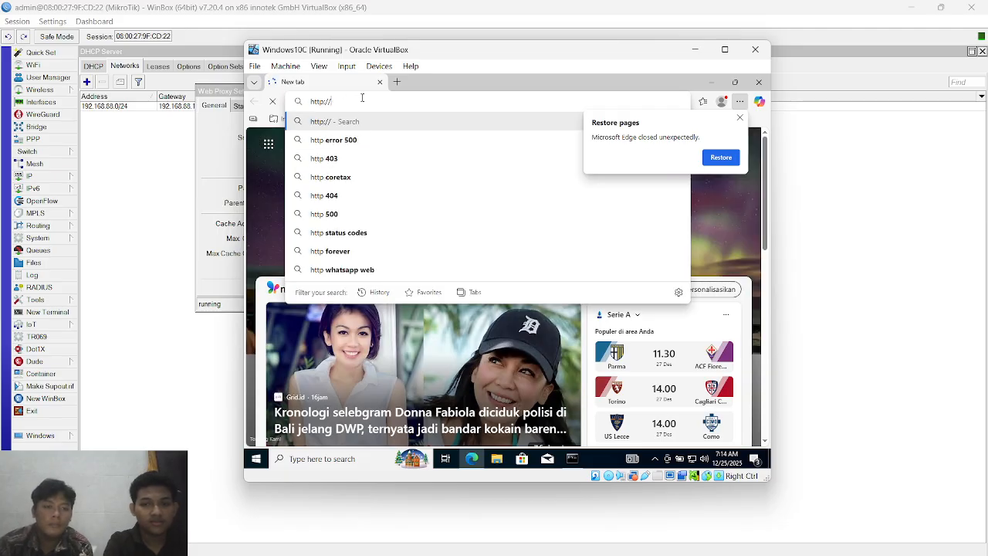
type("kompas")
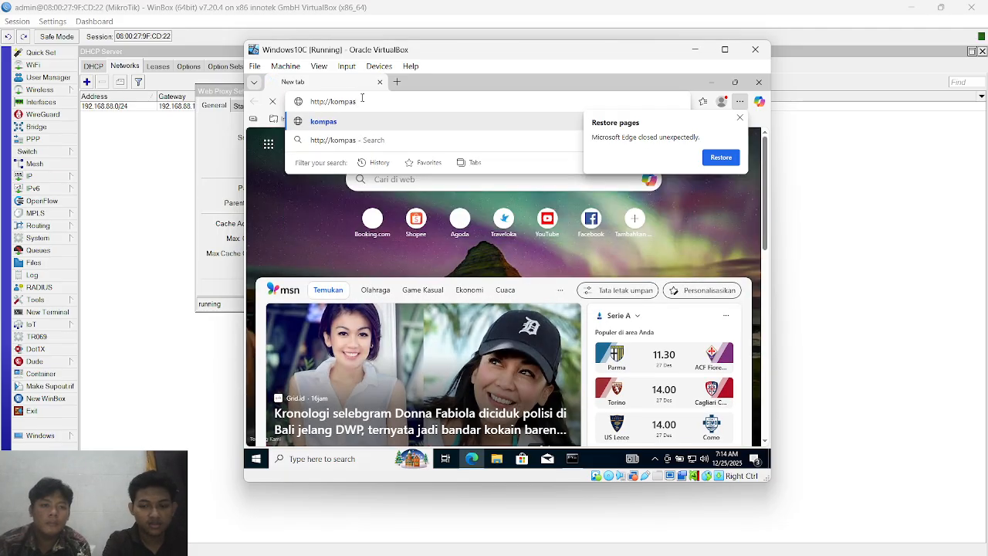
type(".com")
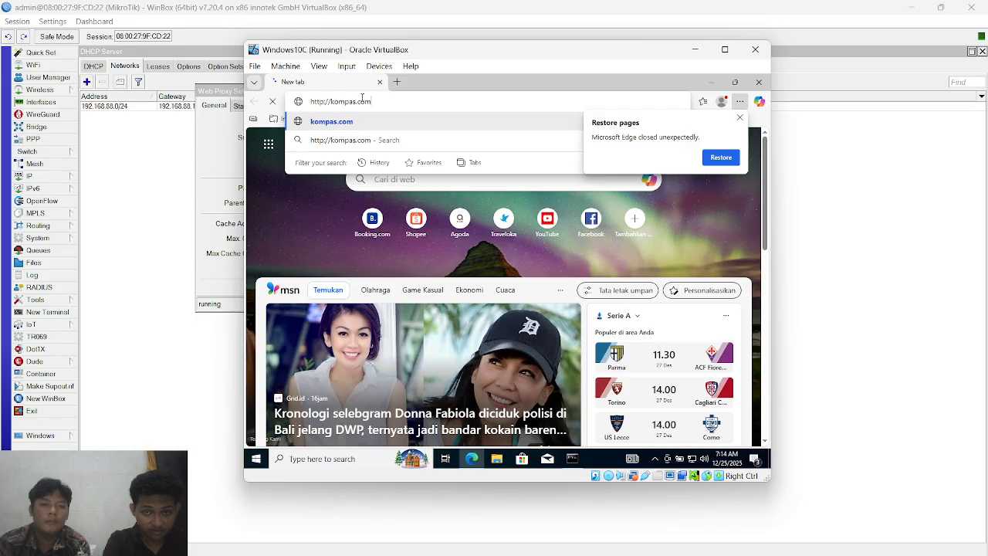
key("Return")
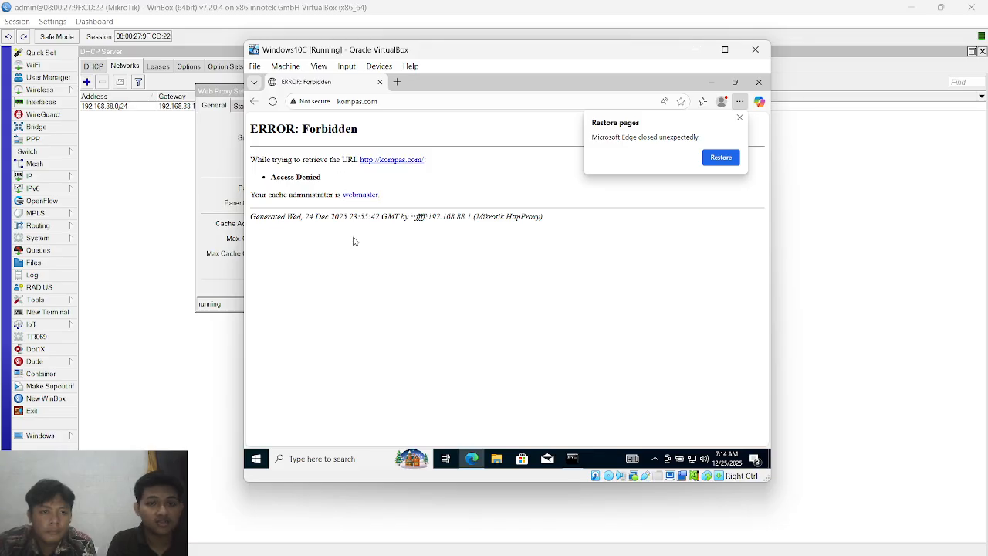
- Return to WinBox, look over the blank web proxy rule form and discard it, closing the web proxy windows
left_click(698, 52)
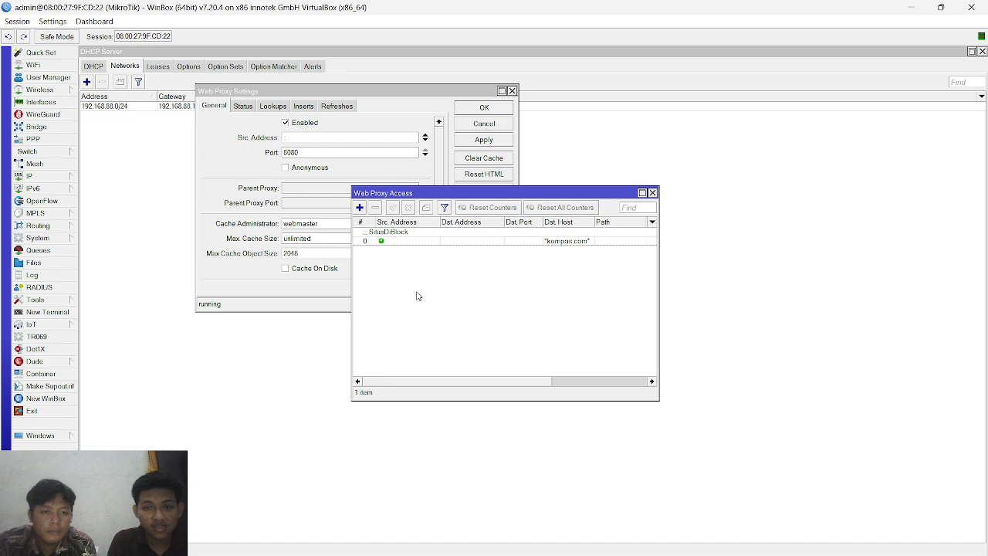
left_click(359, 208)
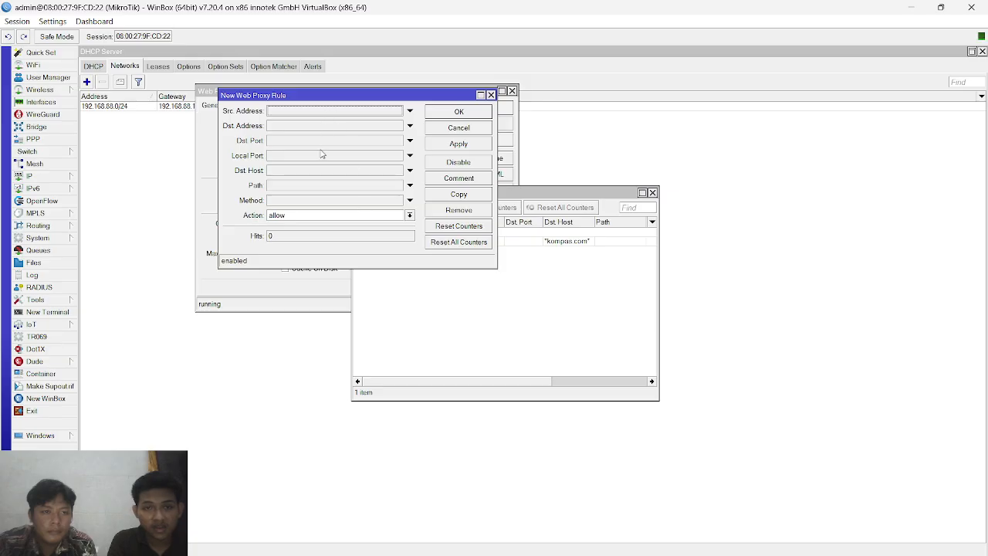
left_click(490, 95)
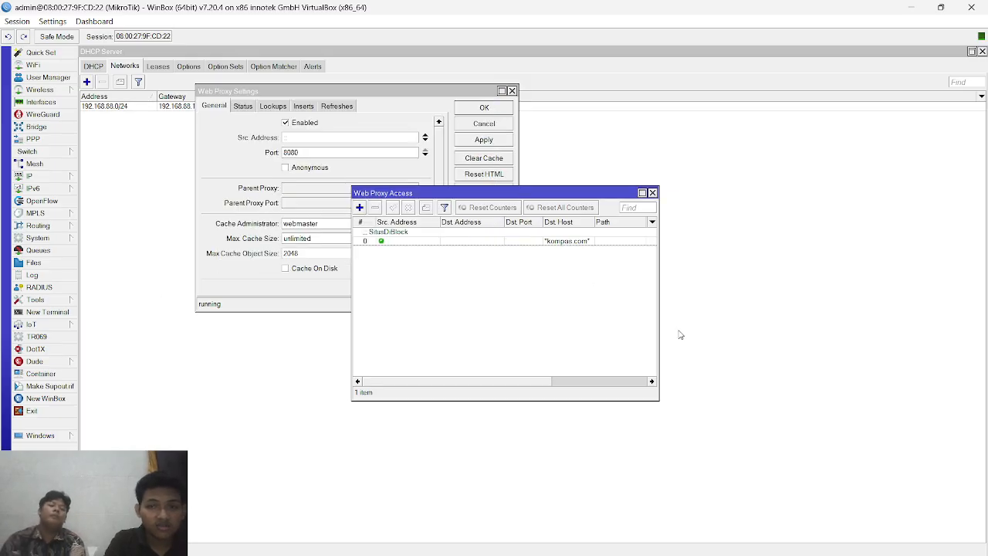
left_click(741, 371)
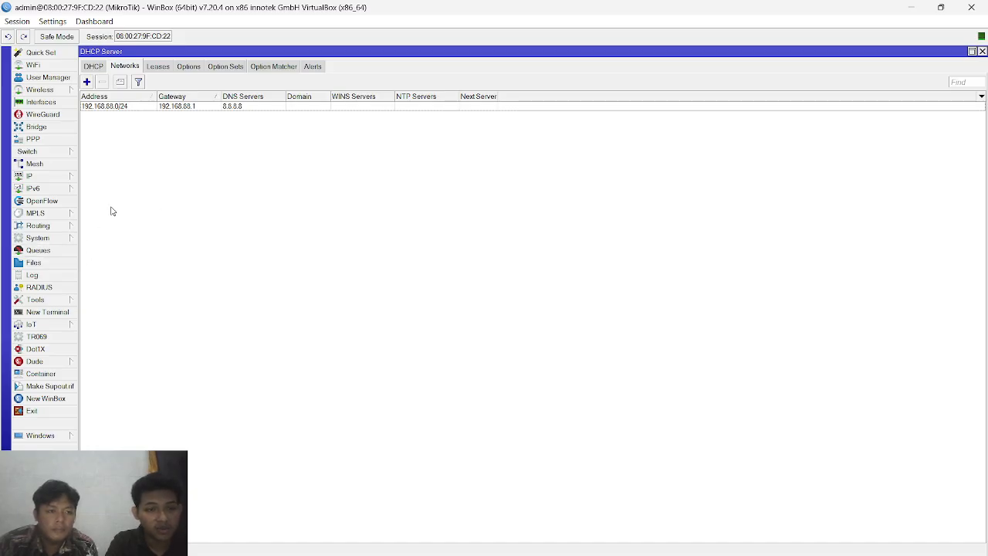
- Review the simple queues for Manager, Staff and Guest, and inspect the new simple queue form without saving it
left_click(68, 254)
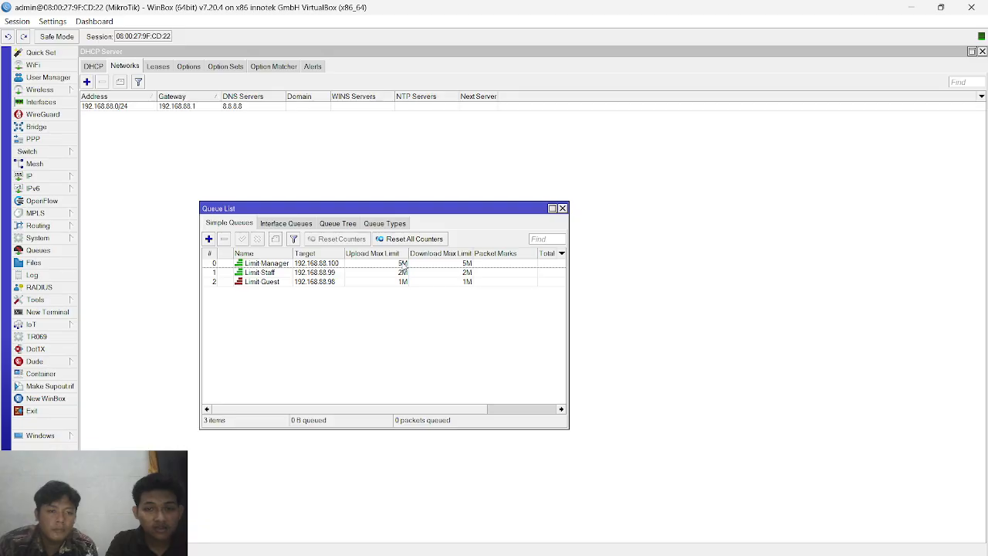
left_click(209, 239)
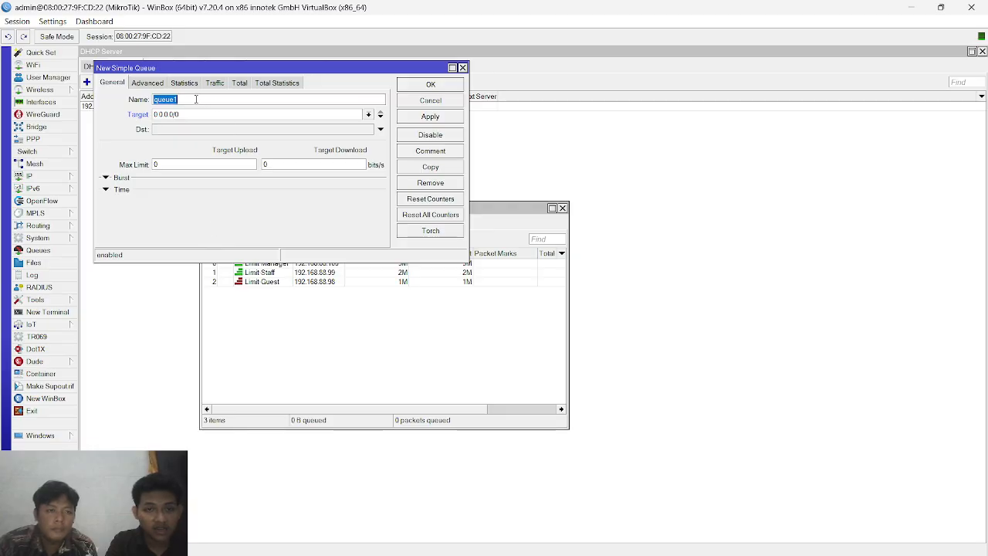
key("BackSpace")
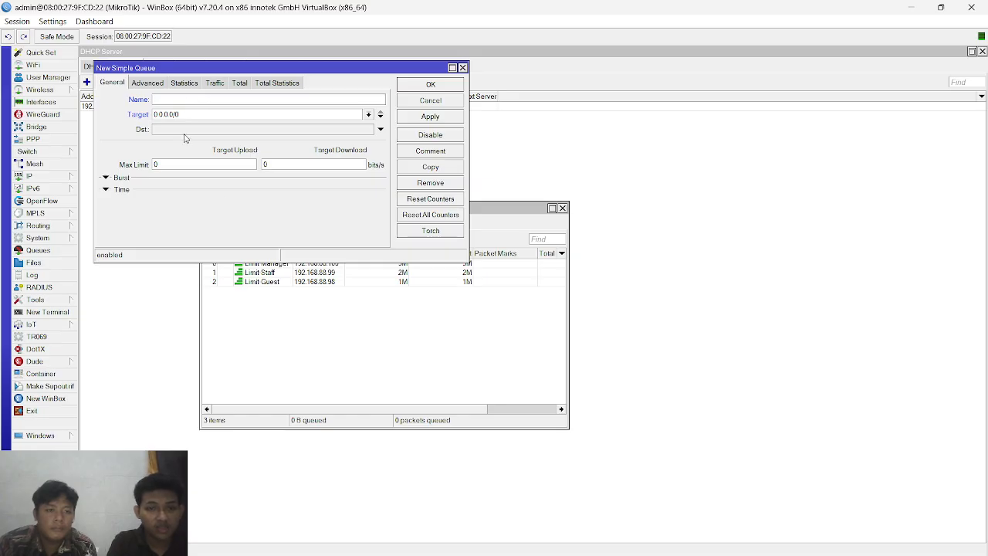
left_click(184, 115)
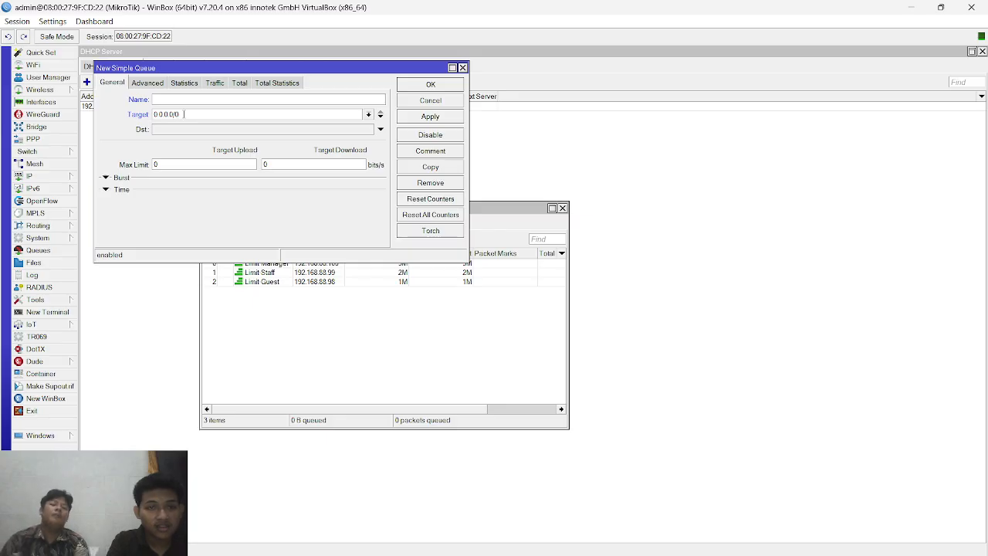
key("BackSpace")
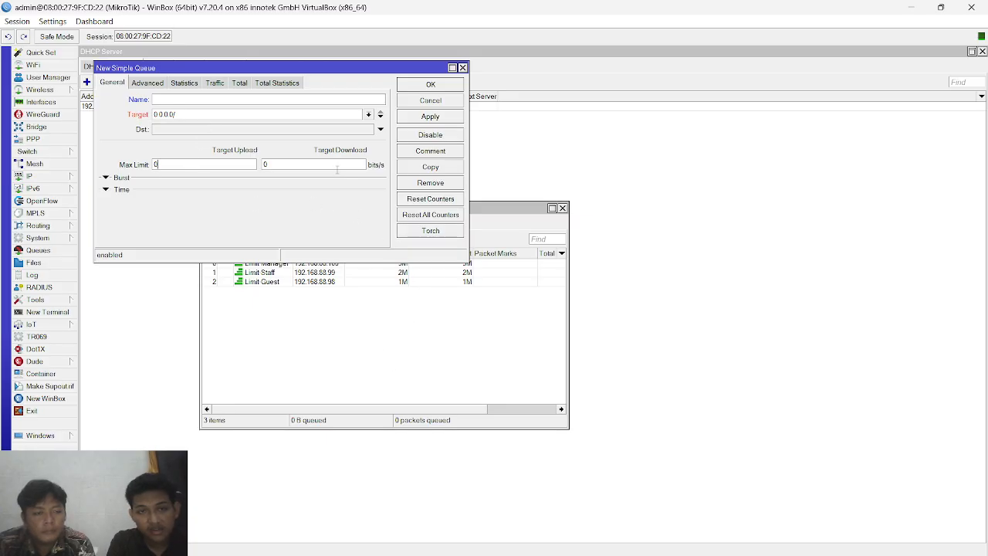
left_click(462, 68)
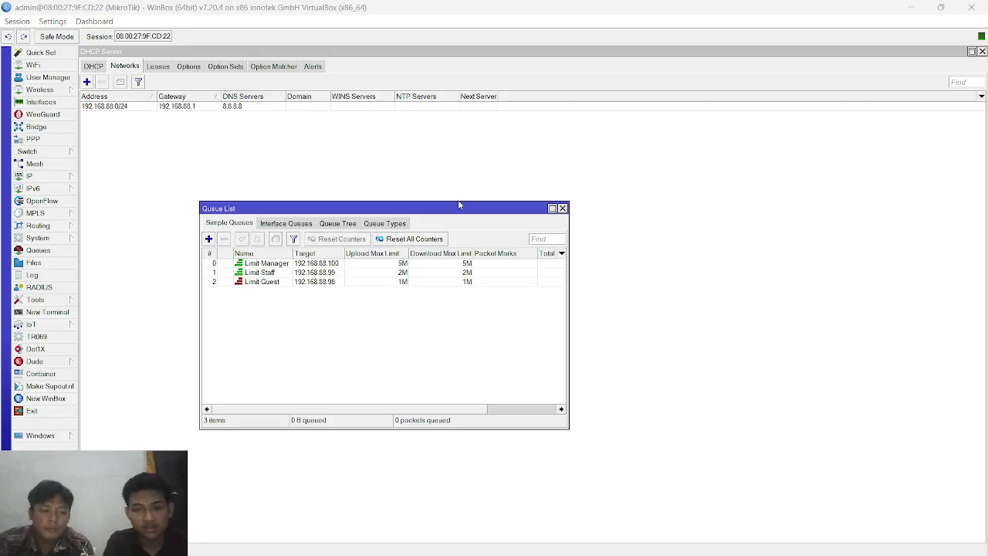
- Switch to the Windows10A virtual machine, search for speedtest in Edge and open the Speedtest by Ookla site
key("alt+Tab")
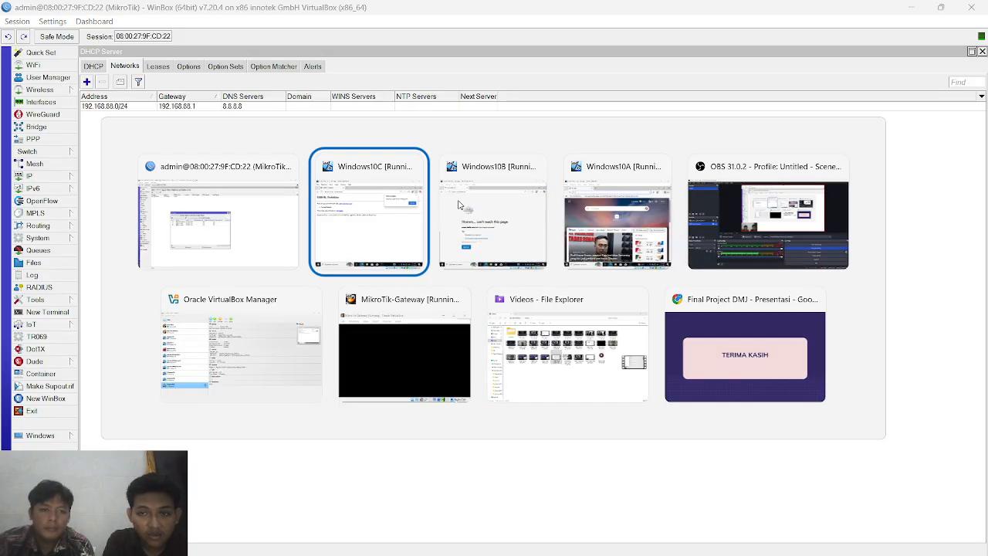
key("alt+Tab")
key("alt+Tab")
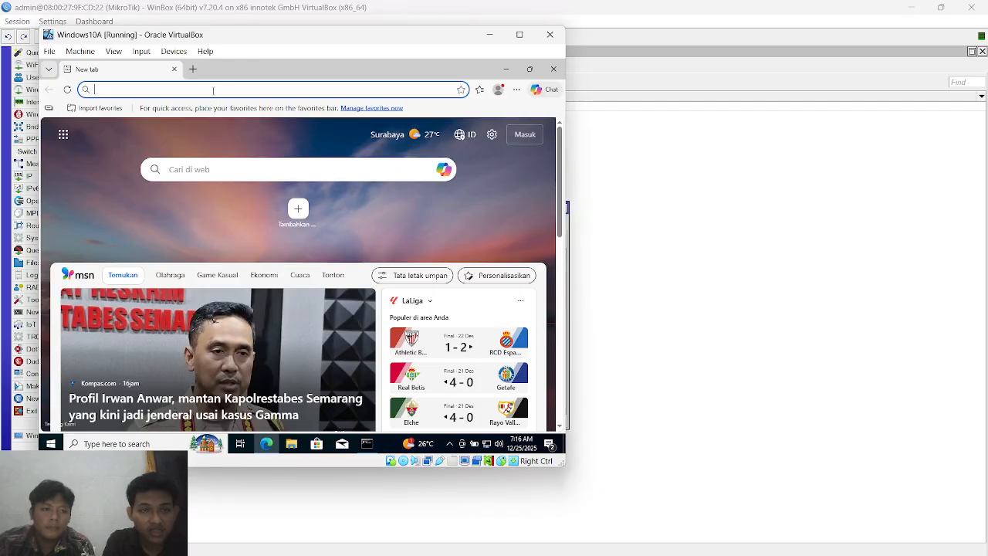
type("spee")
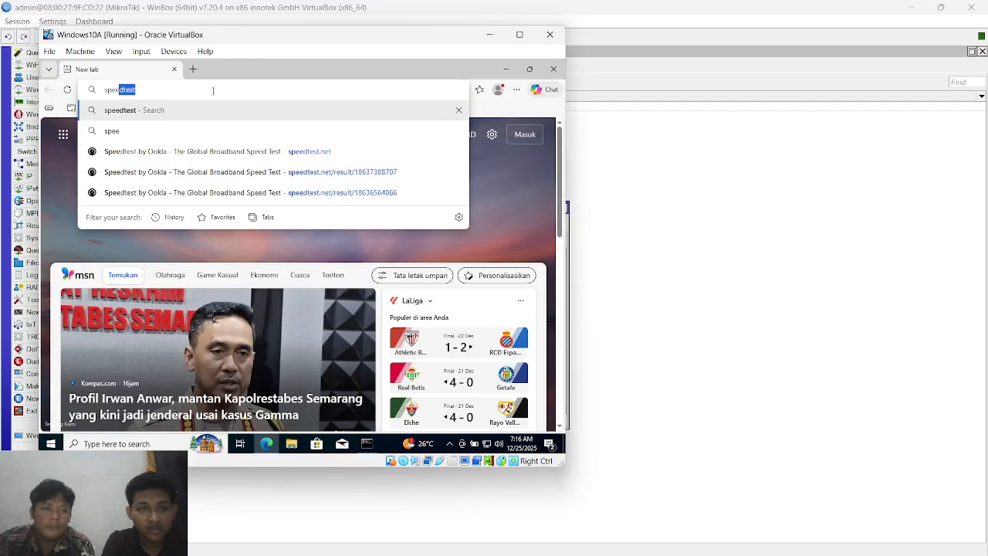
type("dtest")
key("Return")
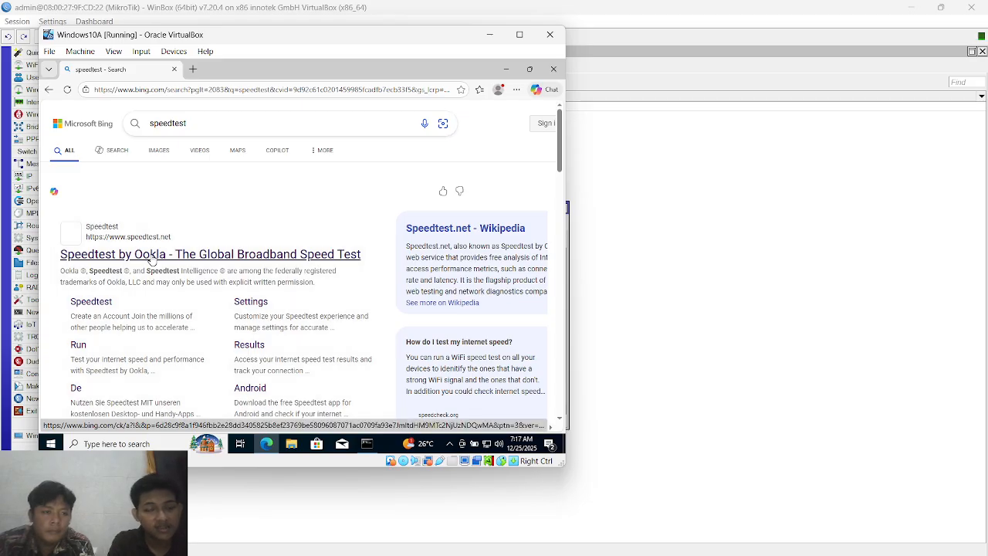
left_click(151, 258)
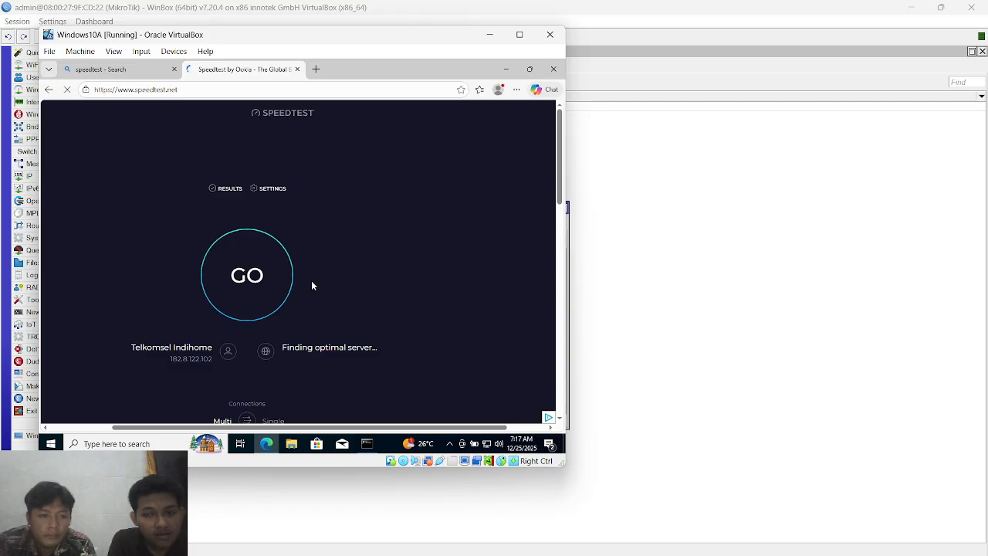
- Run the internet speed test in Windows10A and dismiss the site's location request
scroll(312, 280, "down", 2)
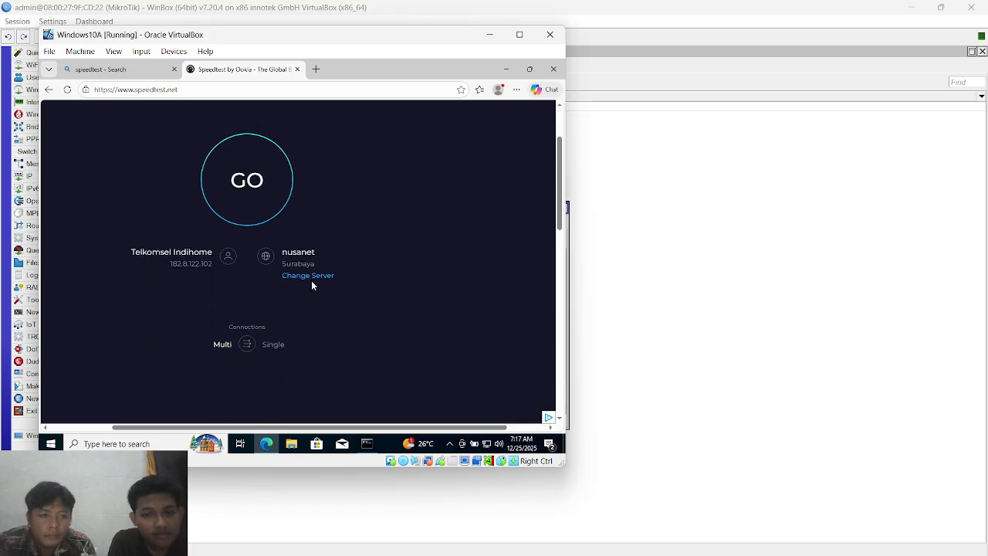
scroll(311, 285, "up", 2)
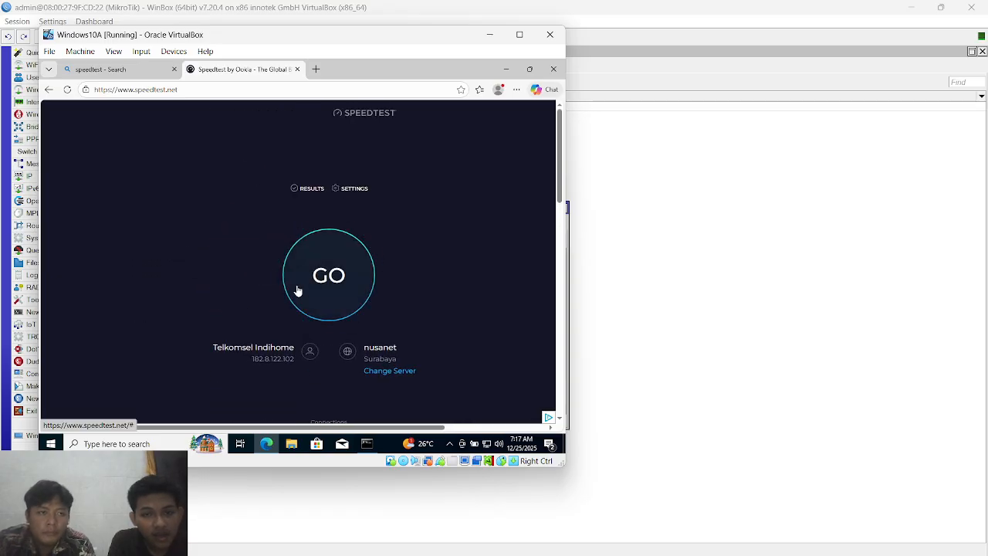
left_click(316, 286)
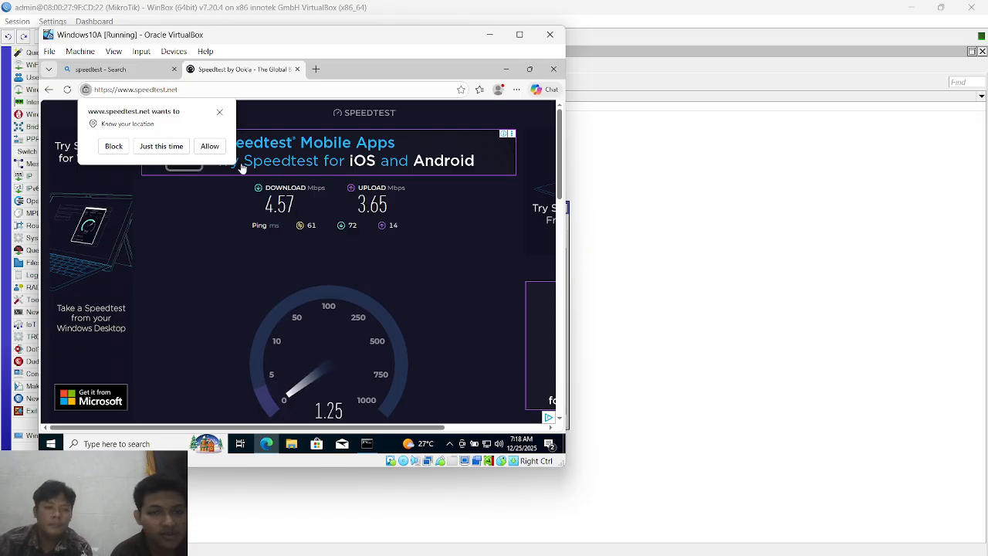
left_click(221, 116)
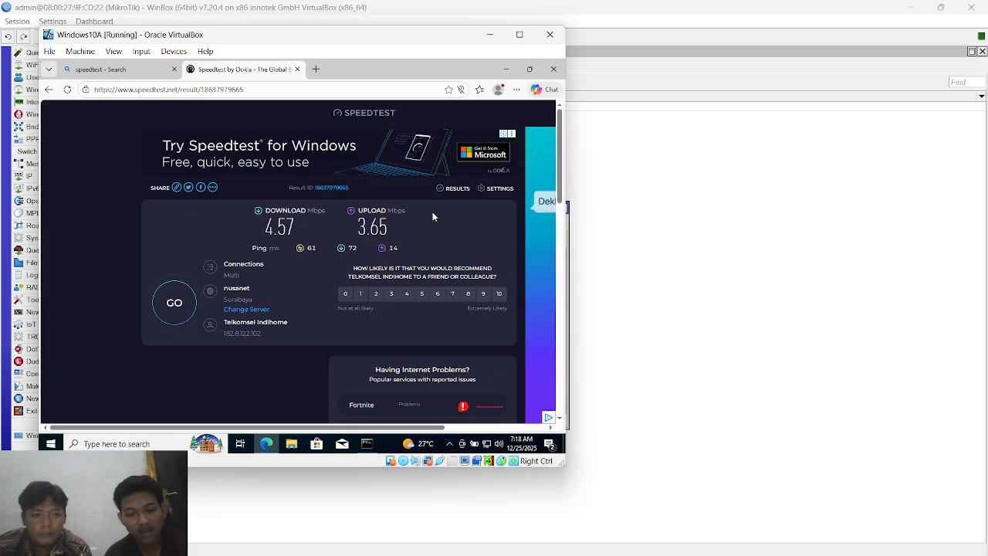
key("alt+Tab")
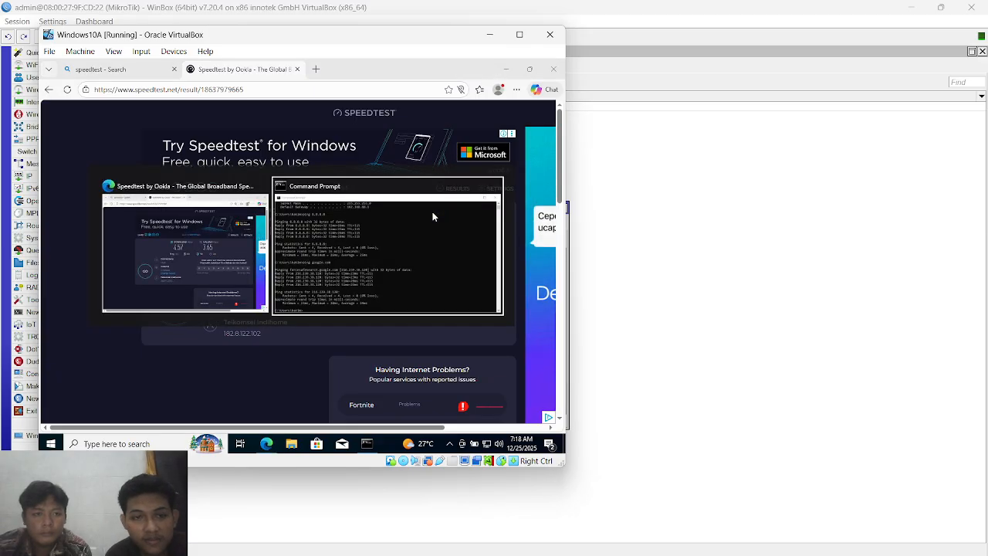
- Switch to the Windows10C virtual machine, search for speedtest in a new Edge tab and open the Speedtest by Ookla site
key("alt+Tab")
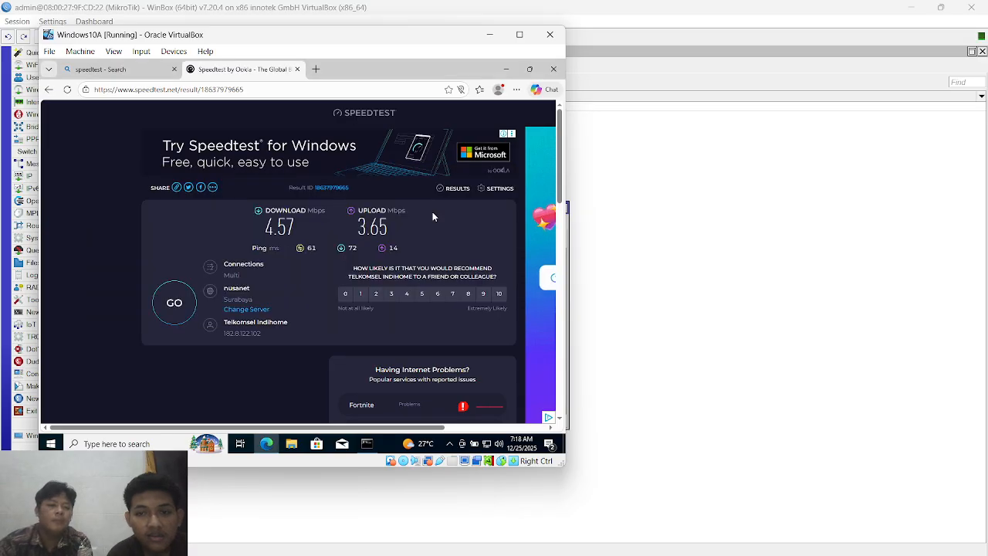
left_click(724, 195)
key("alt+Tab")
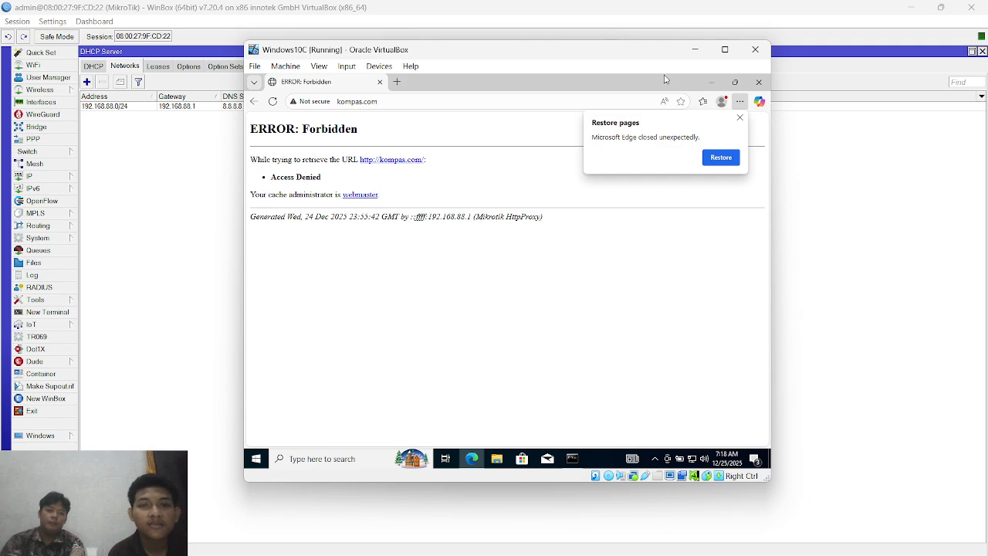
left_click(397, 82)
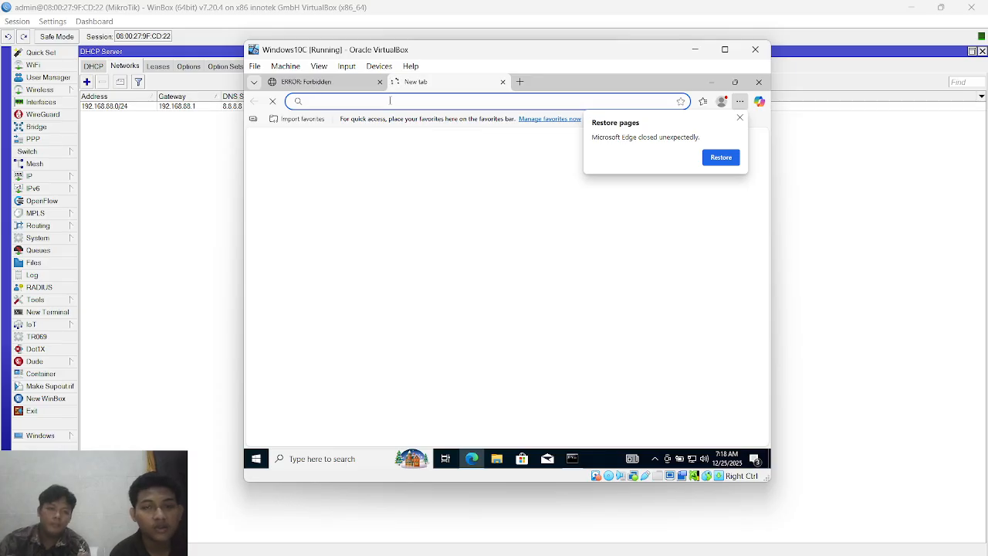
type("s")
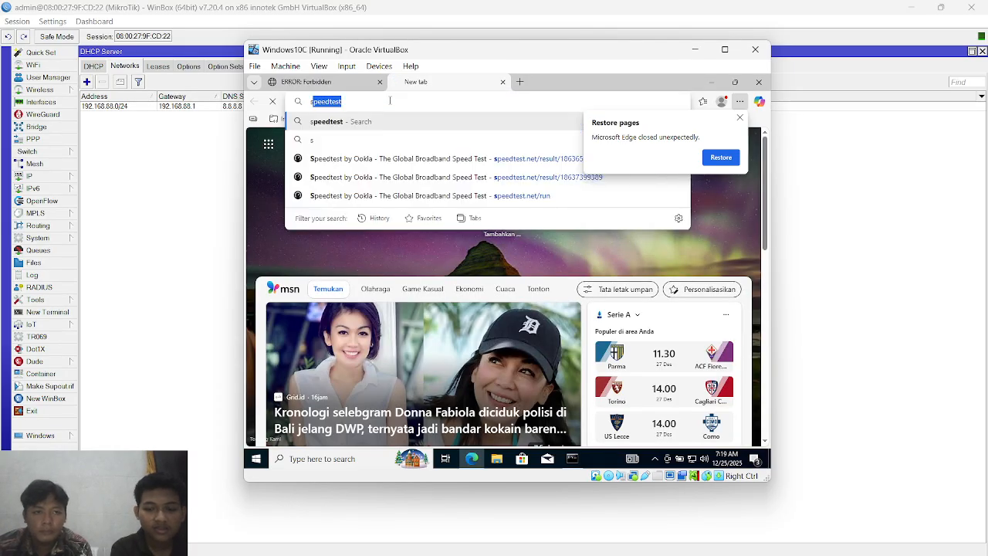
type("peedtest")
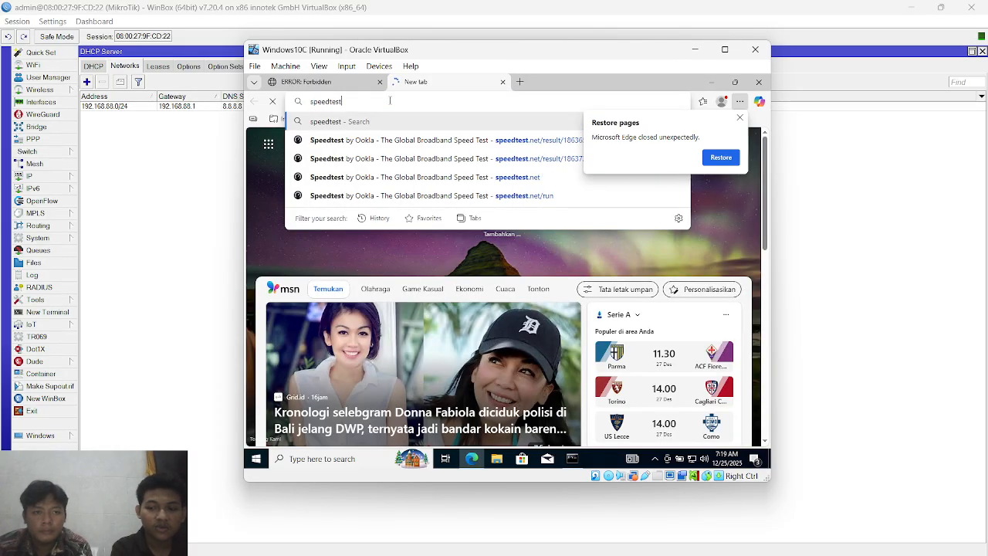
key("Return")
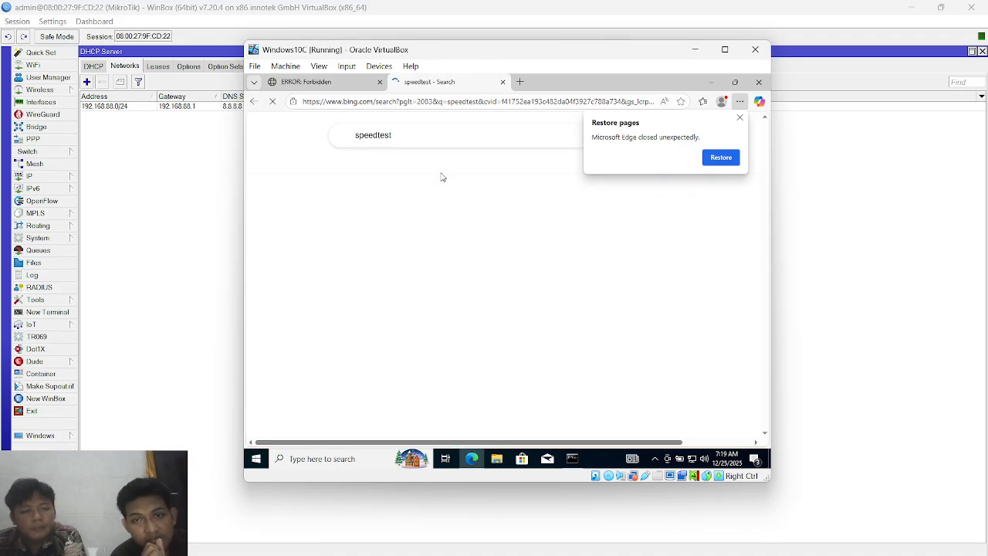
left_click(740, 118)
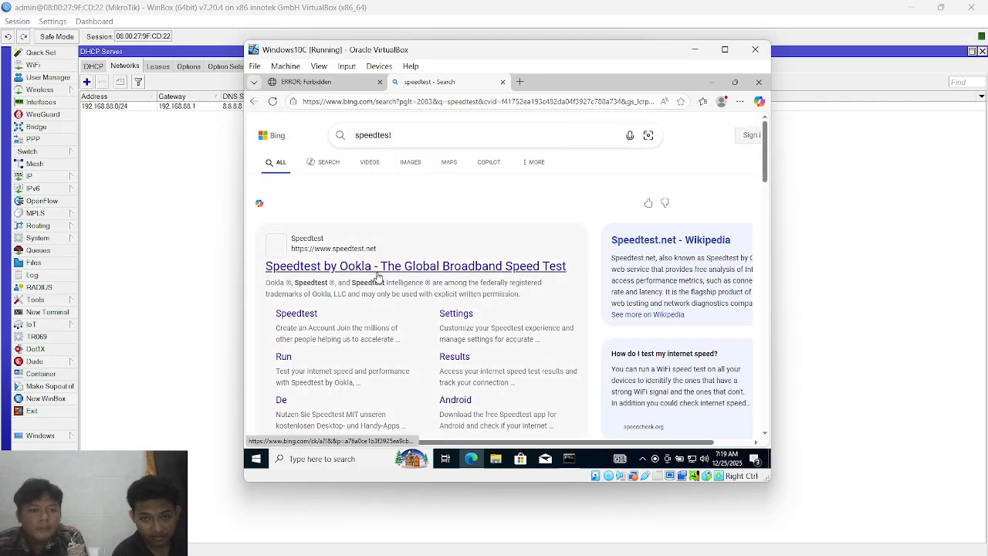
left_click(377, 272)
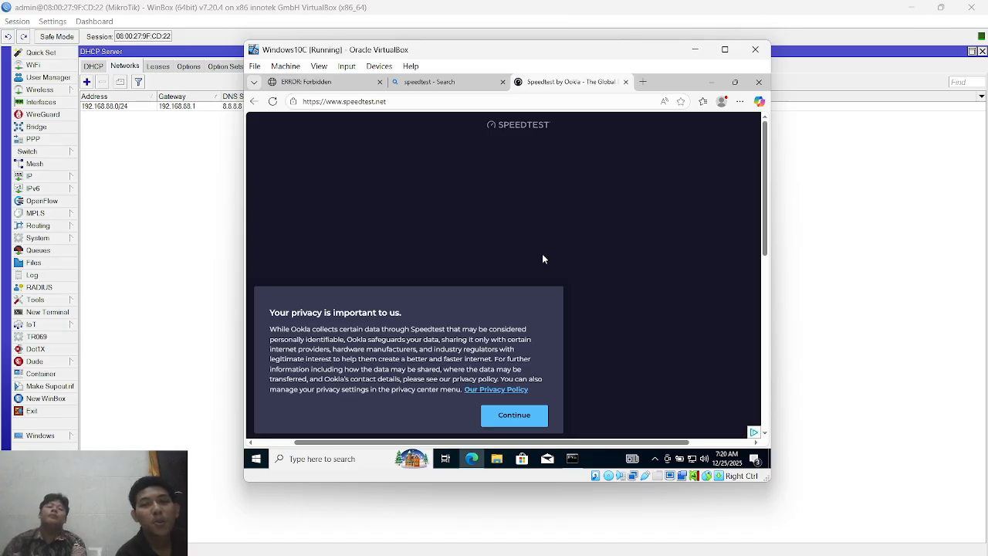
- Accept the Speedtest privacy notice in Windows10C, run the internet speed test and dismiss the site's location request
left_click(529, 421)
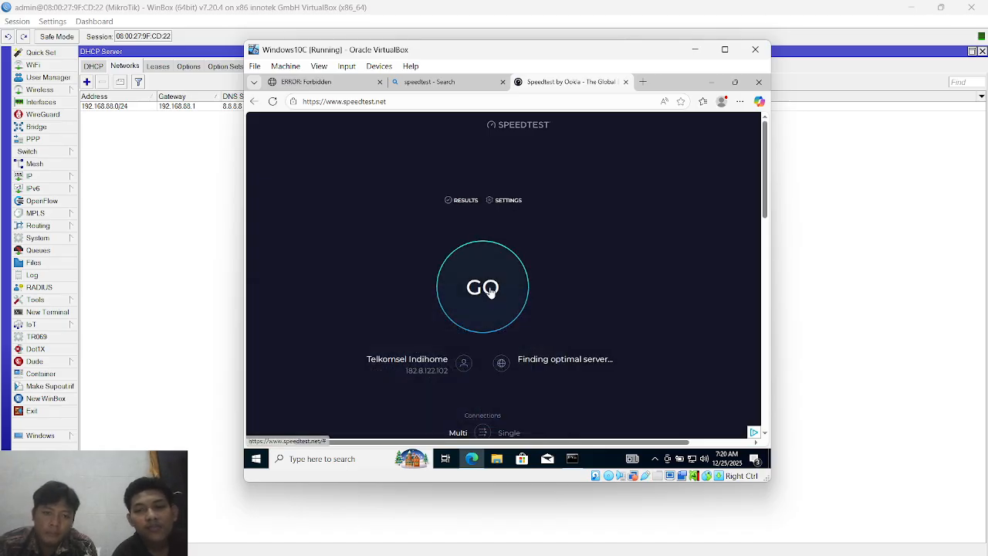
left_click(489, 289)
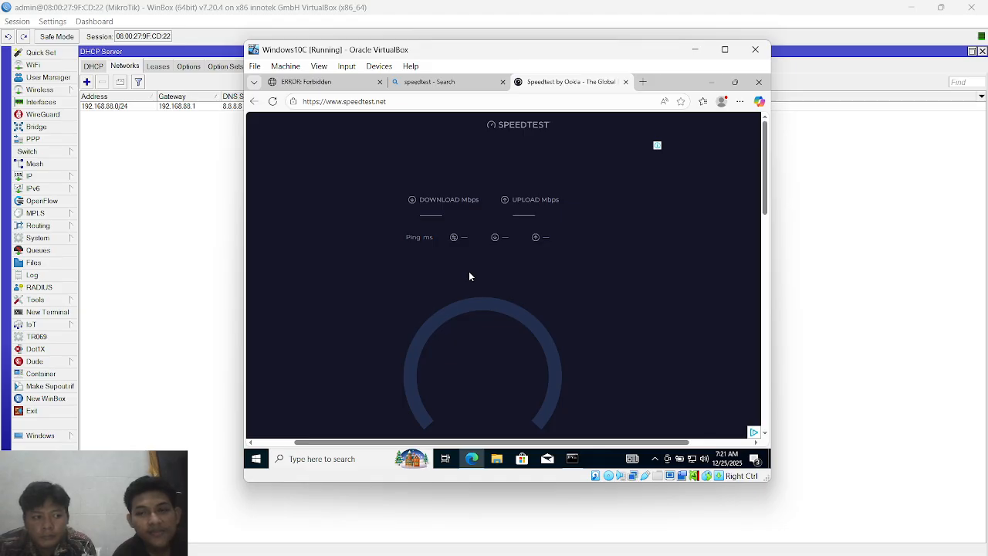
scroll(469, 275, "down", 1)
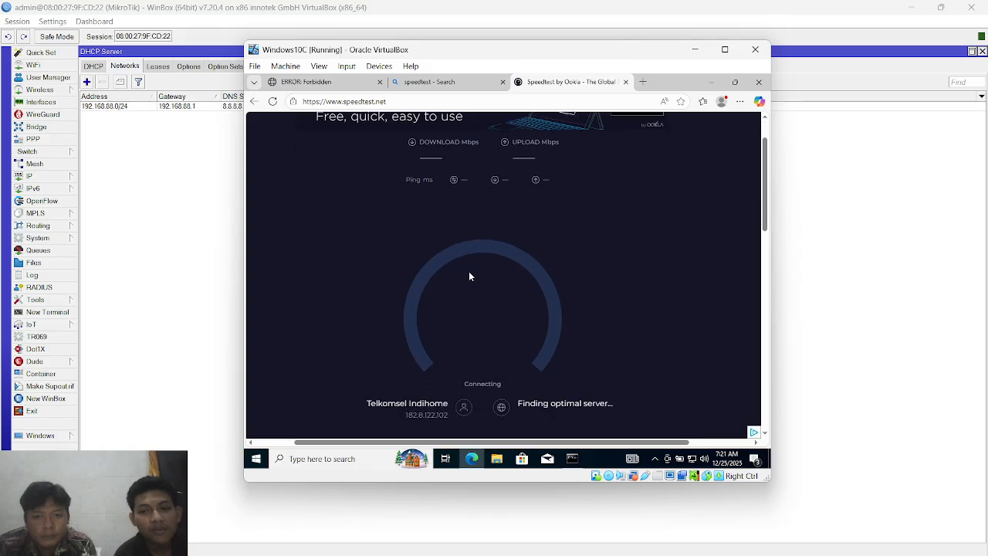
scroll(469, 275, "down", 1)
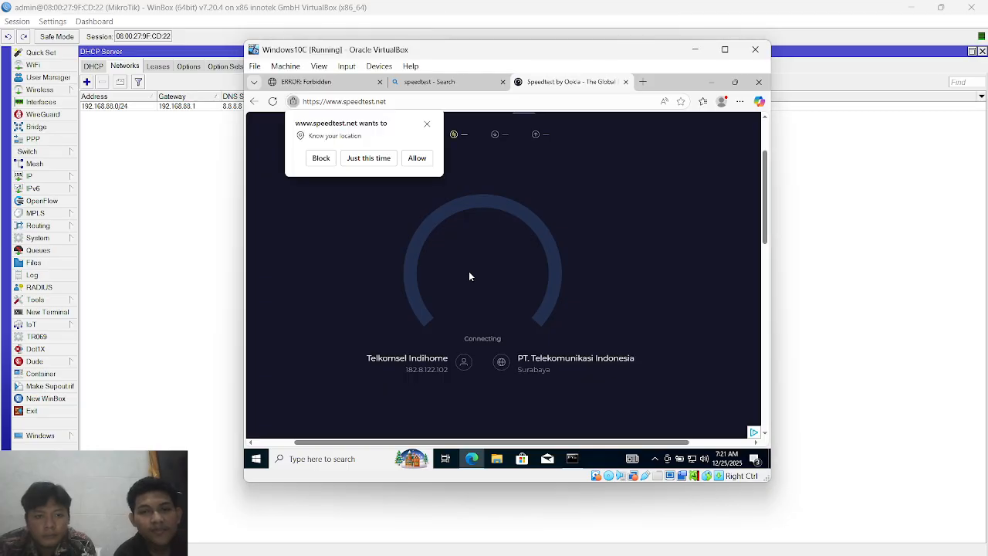
left_click(426, 125)
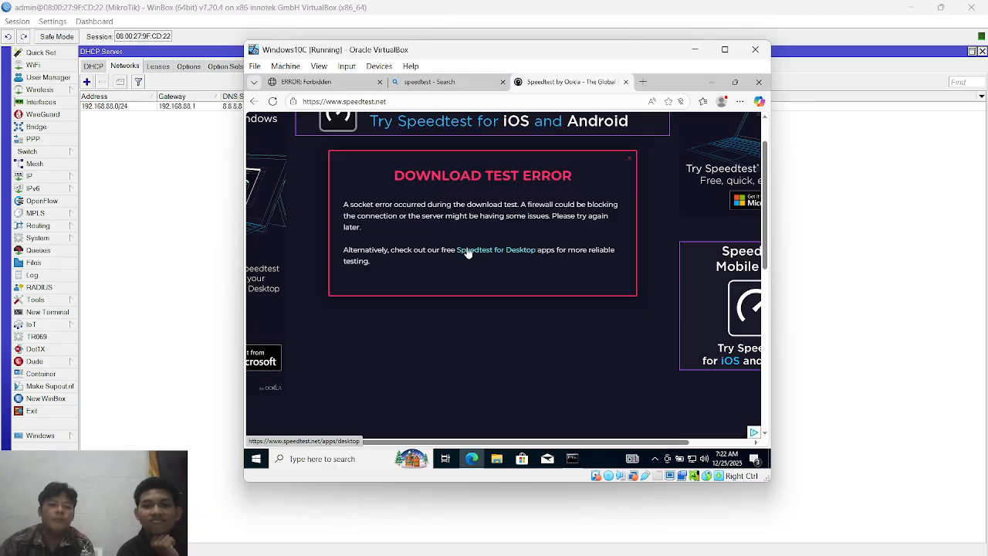
- Reopen Speedtest by Ookla from the search results in Windows10C and close the earlier Speedtest tab
left_click(460, 91)
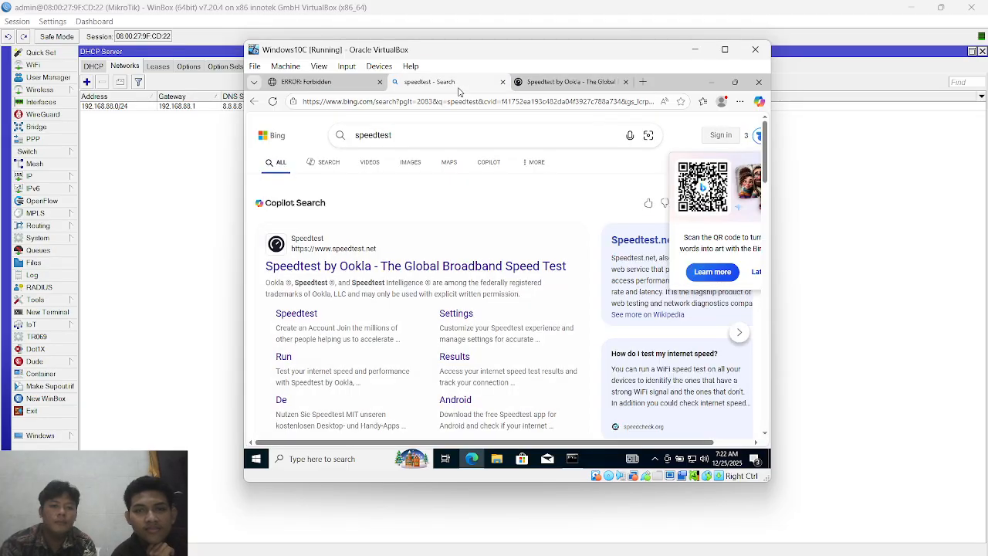
left_click(359, 265)
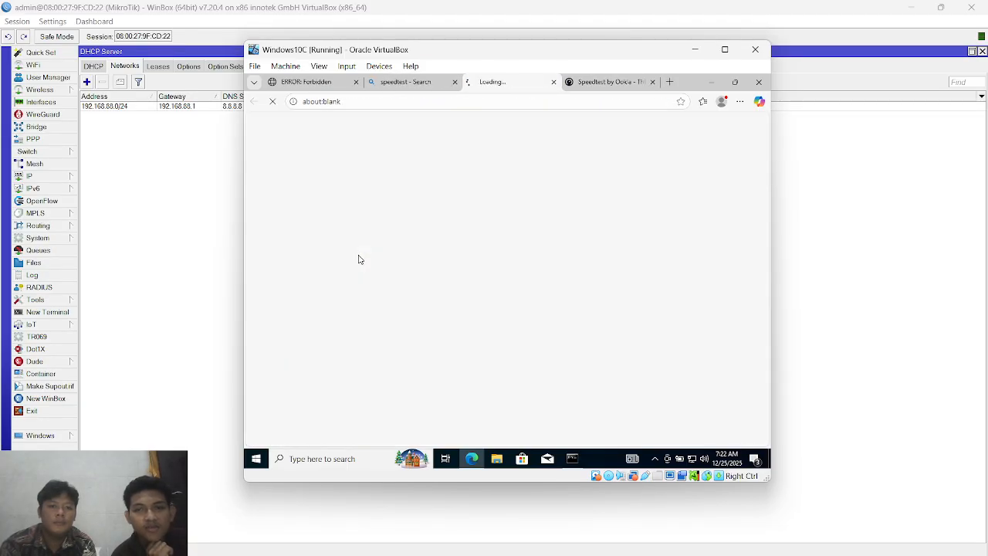
left_click(652, 82)
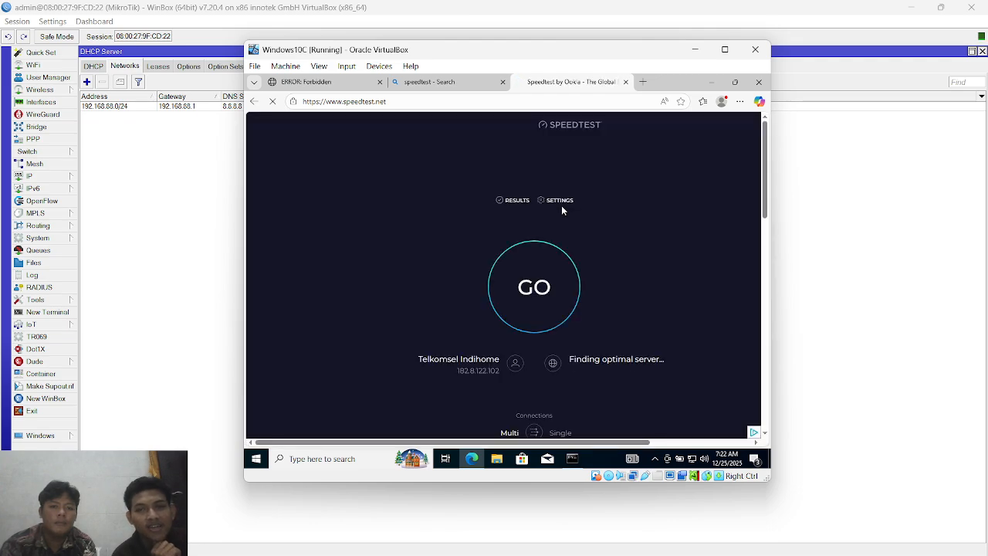
- Run the internet speed test again in Windows10C, dismiss the location request and check the outcome
left_click(545, 268)
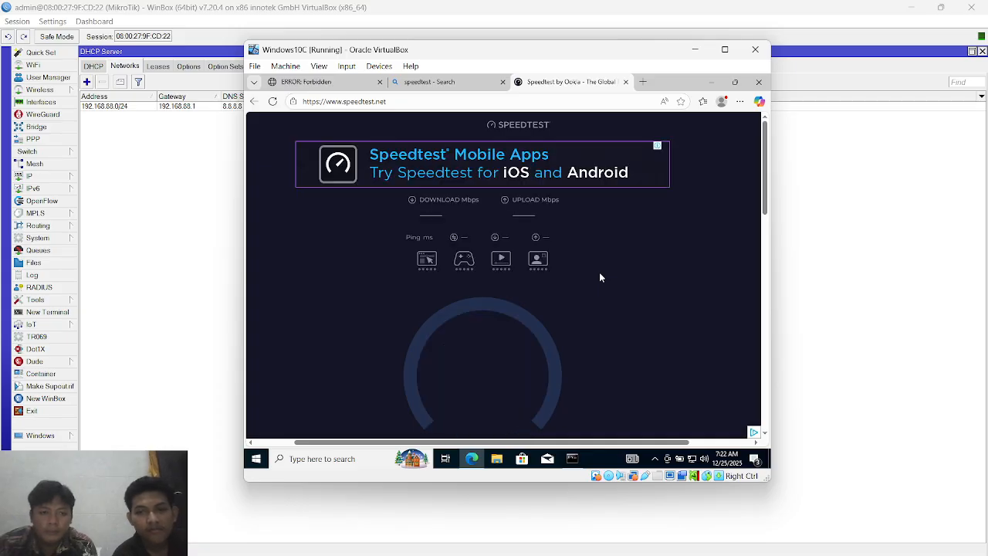
scroll(600, 276, "down", 1)
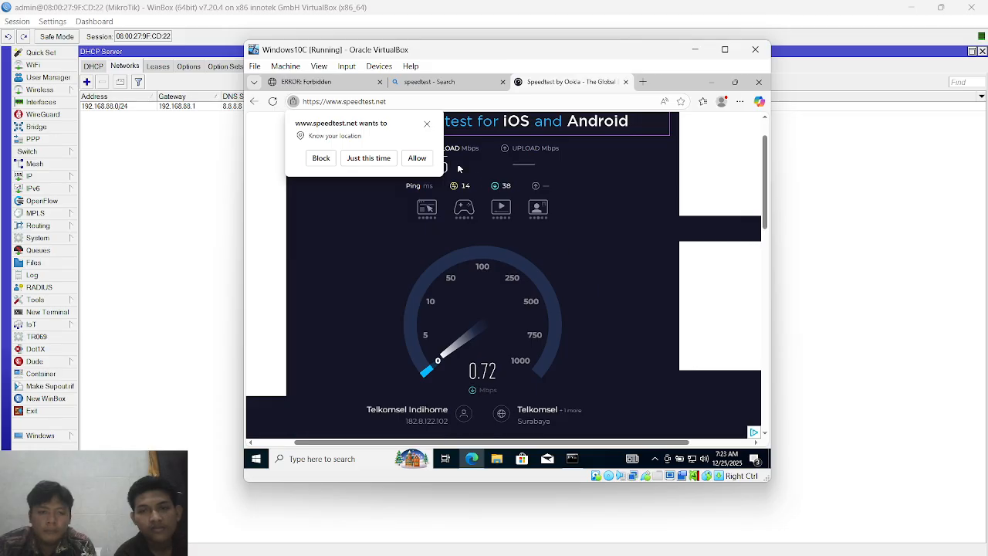
left_click(425, 126)
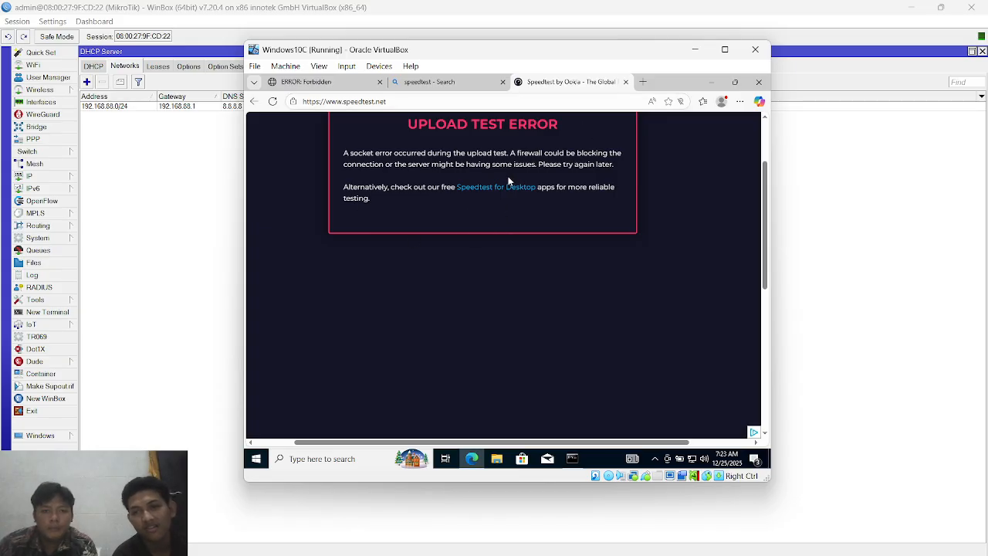
scroll(509, 182, "up", 1)
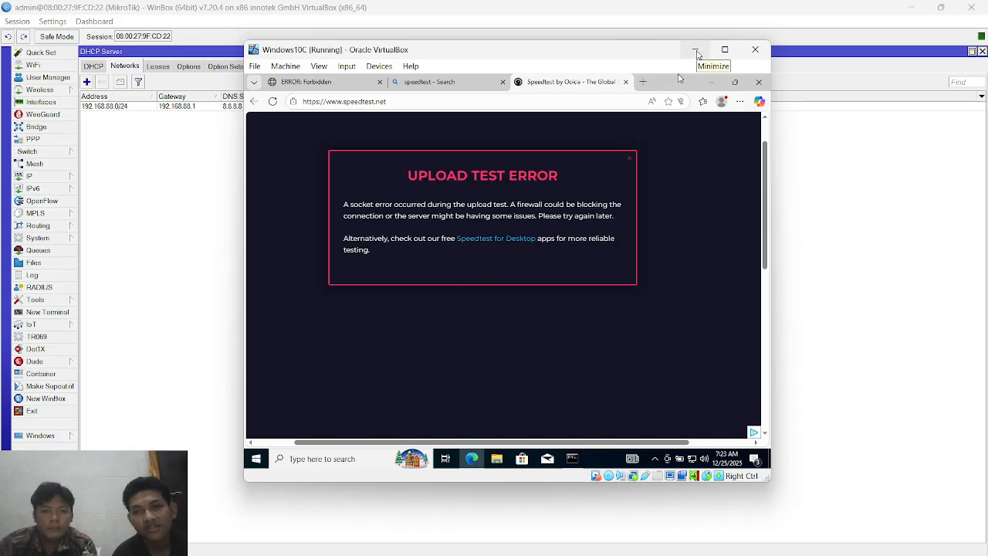
- Minimize Windows10C, switch to the Windows10B virtual machine, search for speedtest in a new Edge tab and open Speedtest by Ookla
left_click(696, 50)
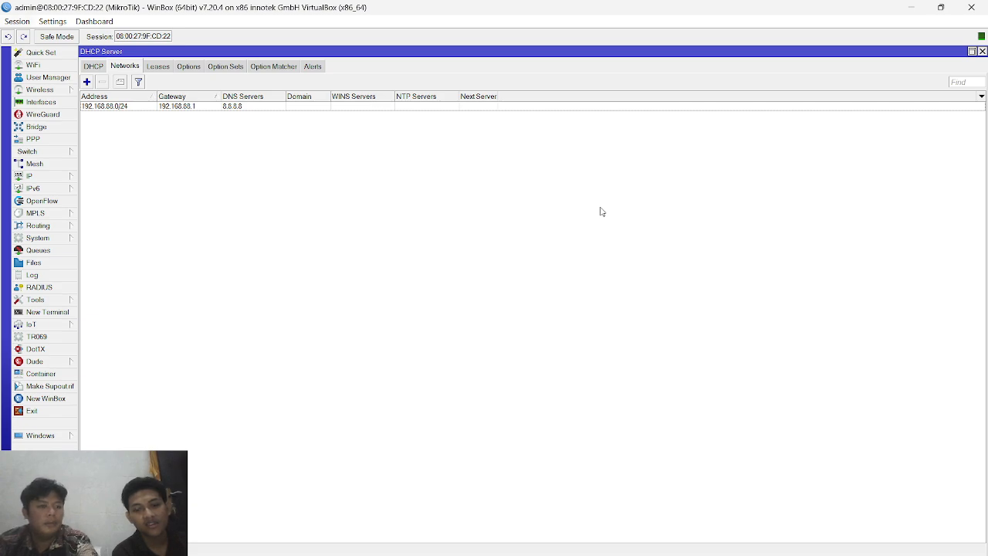
key("alt+Tab")
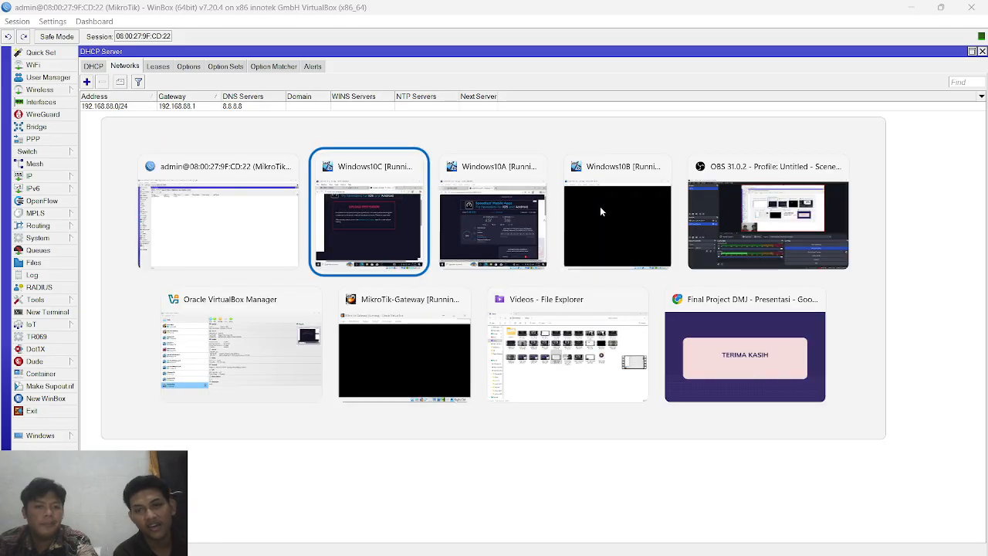
key("alt+Tab")
key("alt+Tab")
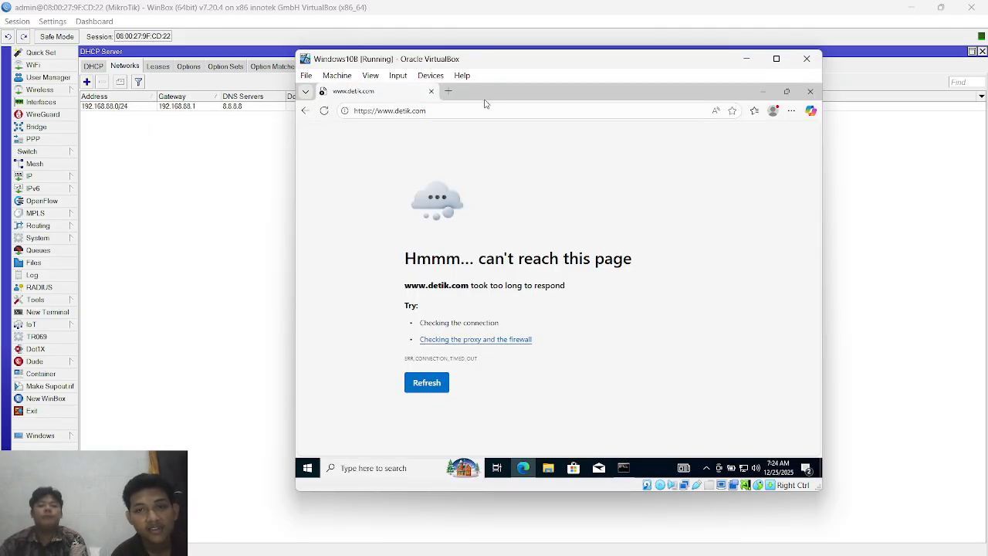
left_click(449, 92)
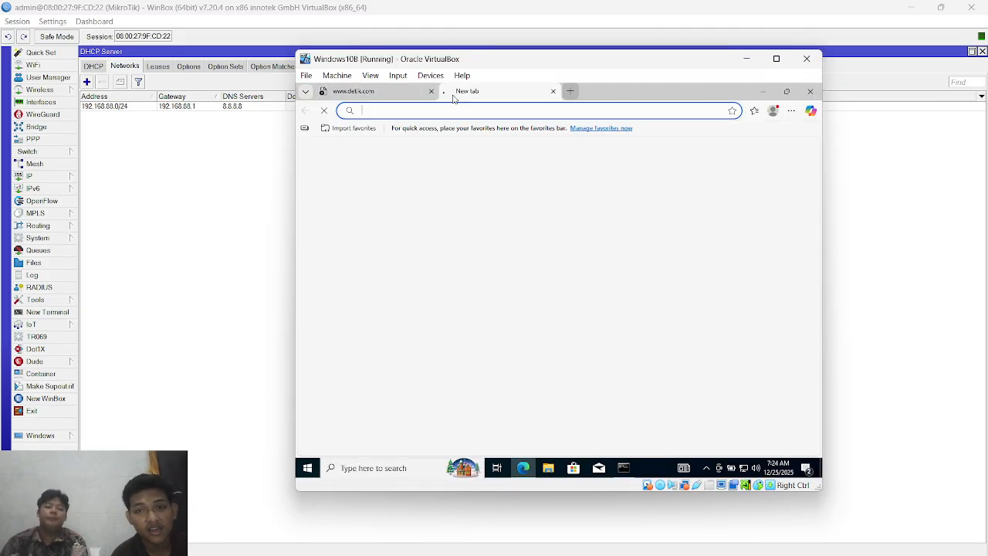
type("speed")
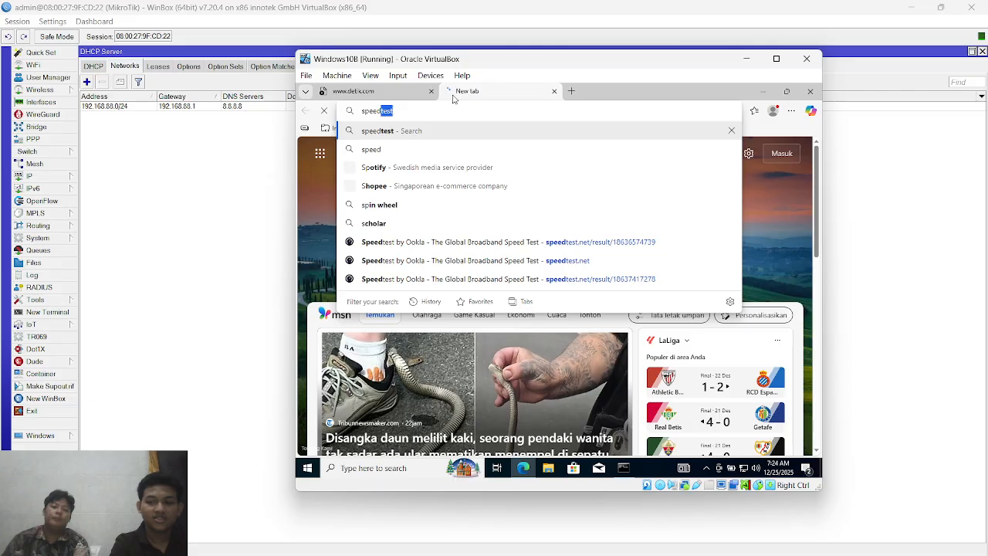
key("Return")
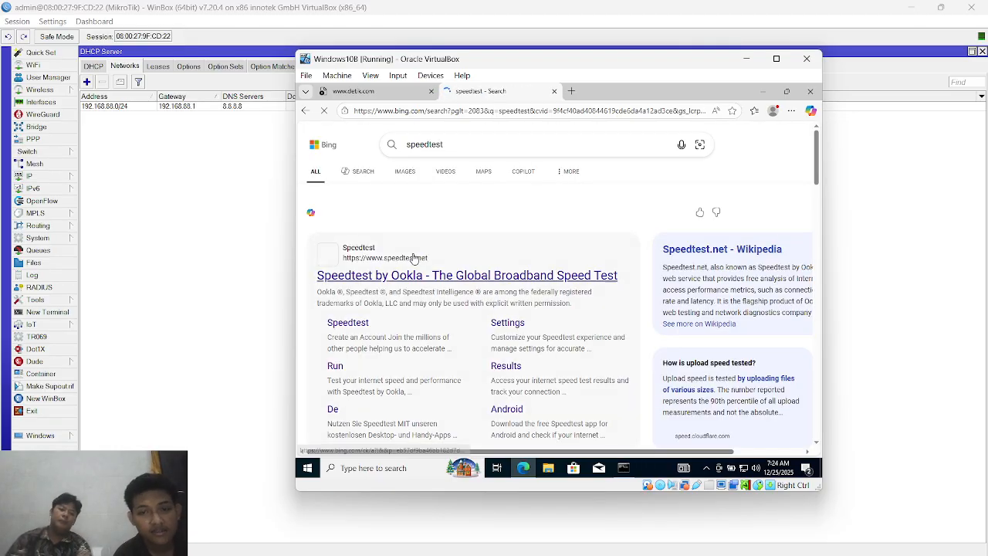
left_click(392, 278)
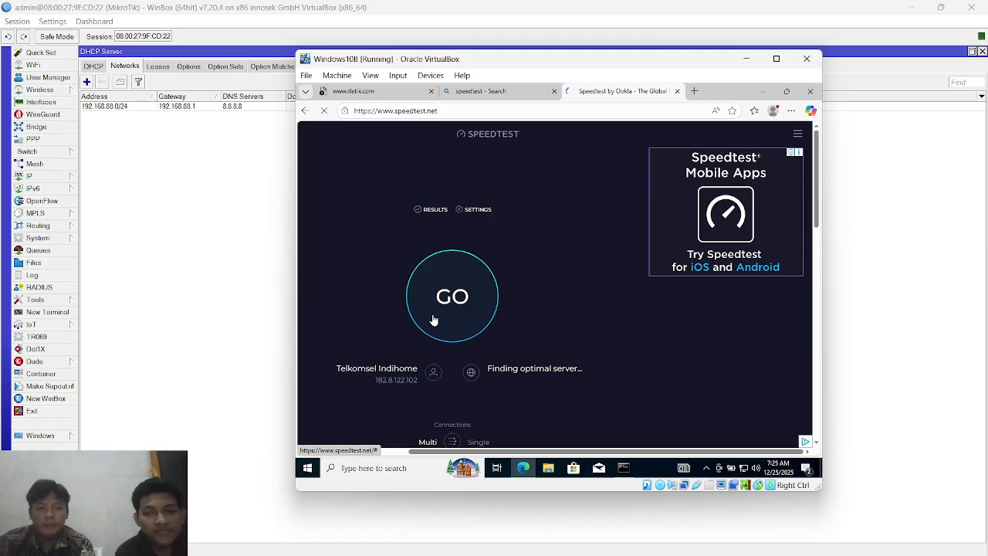
- Run the internet speed test in Windows10B, dismiss the location request and view the download and upload results
left_click(433, 320)
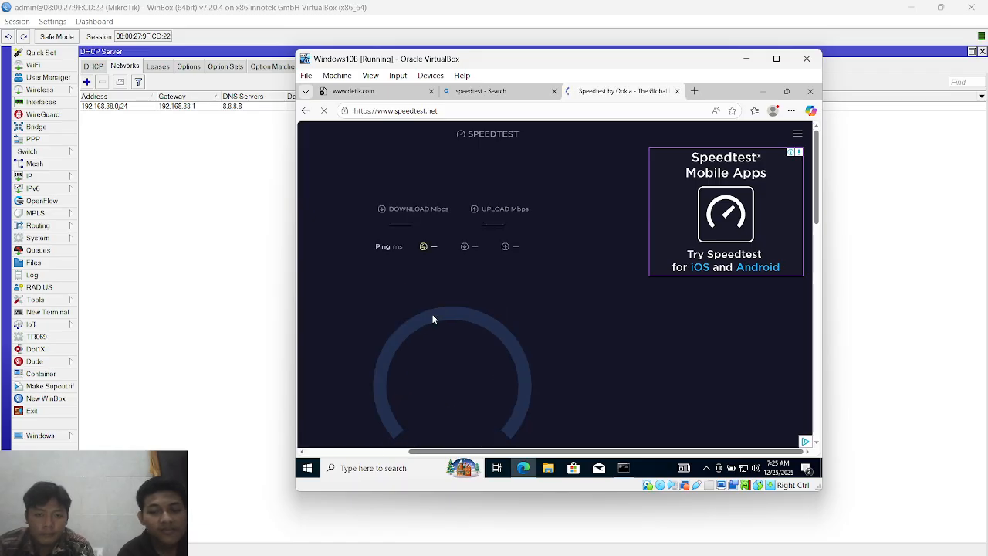
scroll(434, 320, "down", 2)
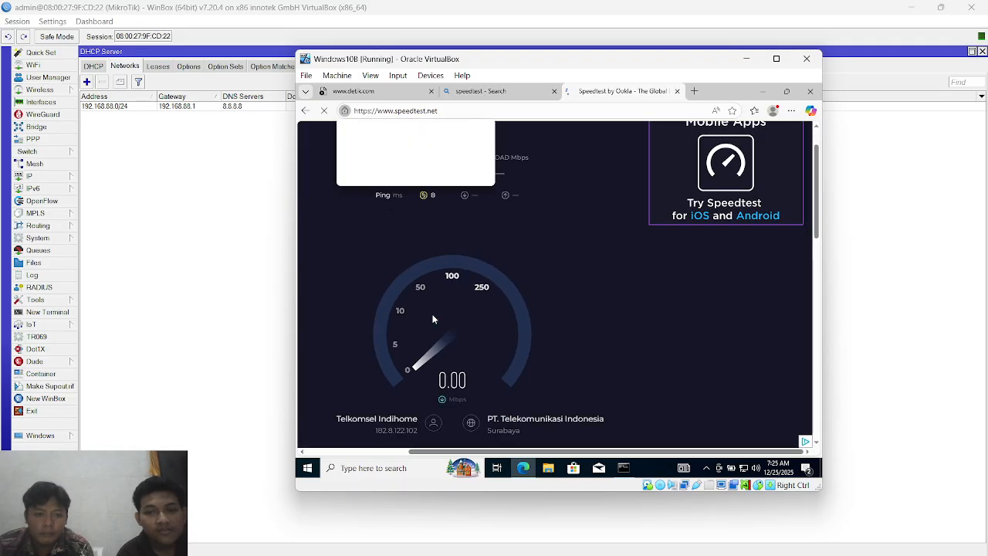
scroll(433, 320, "down", 1)
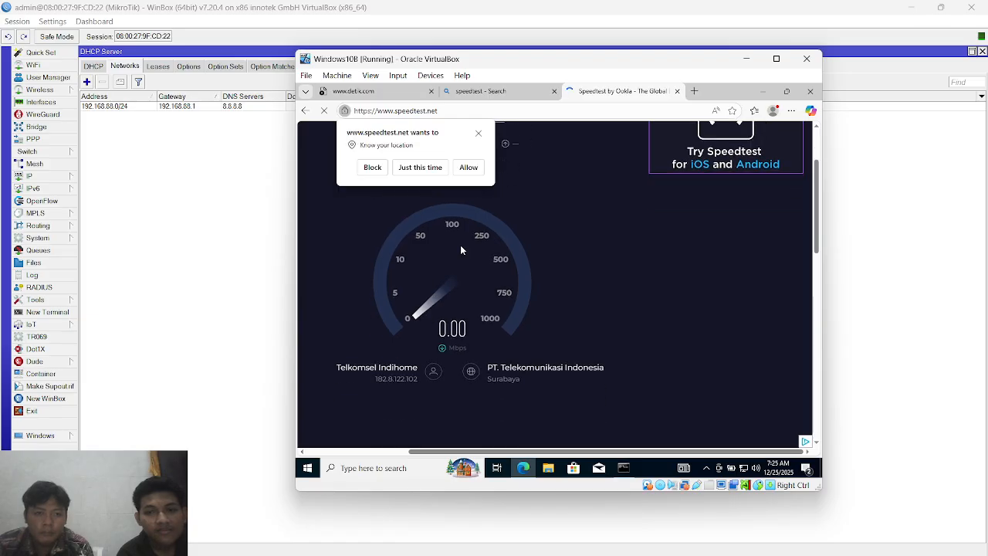
left_click(477, 136)
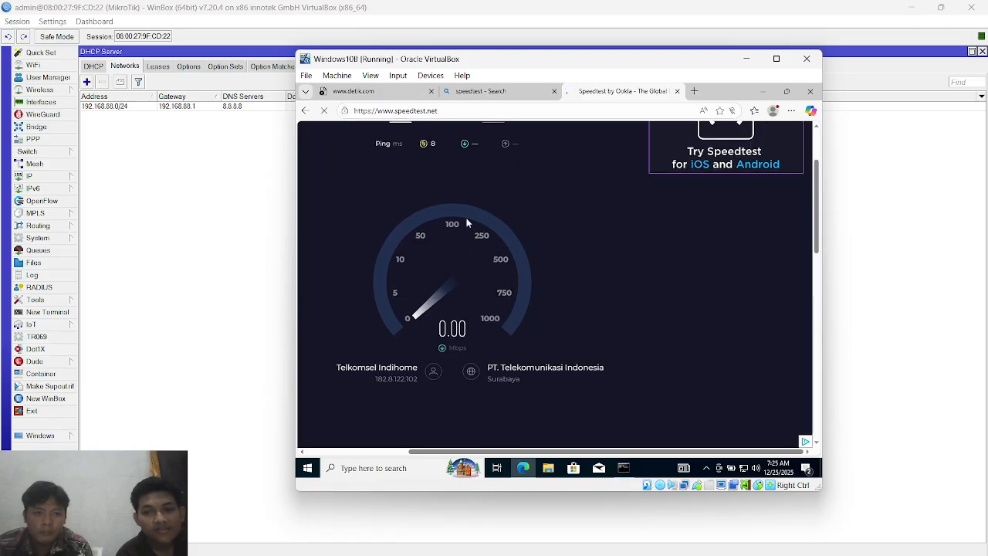
scroll(466, 218, "up", 2)
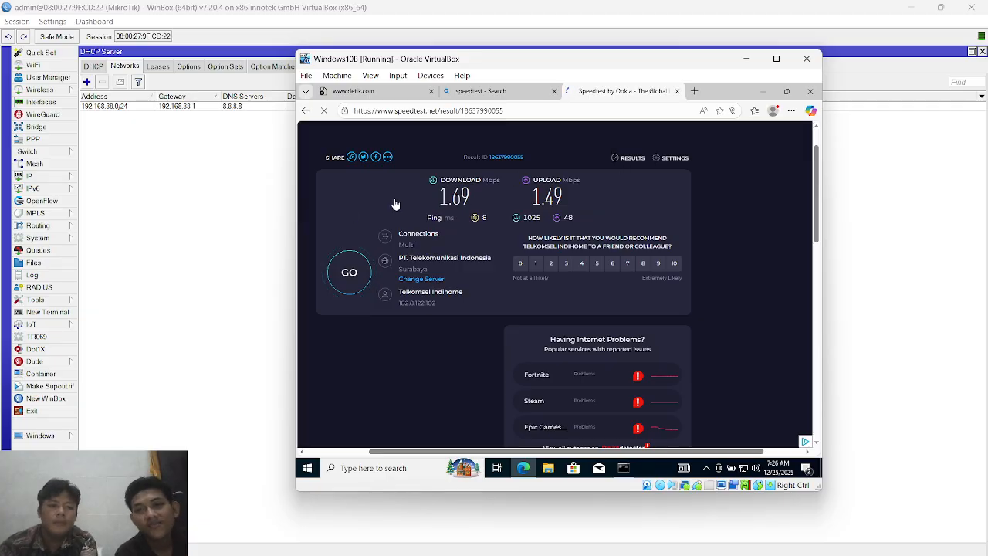
left_click(241, 238)
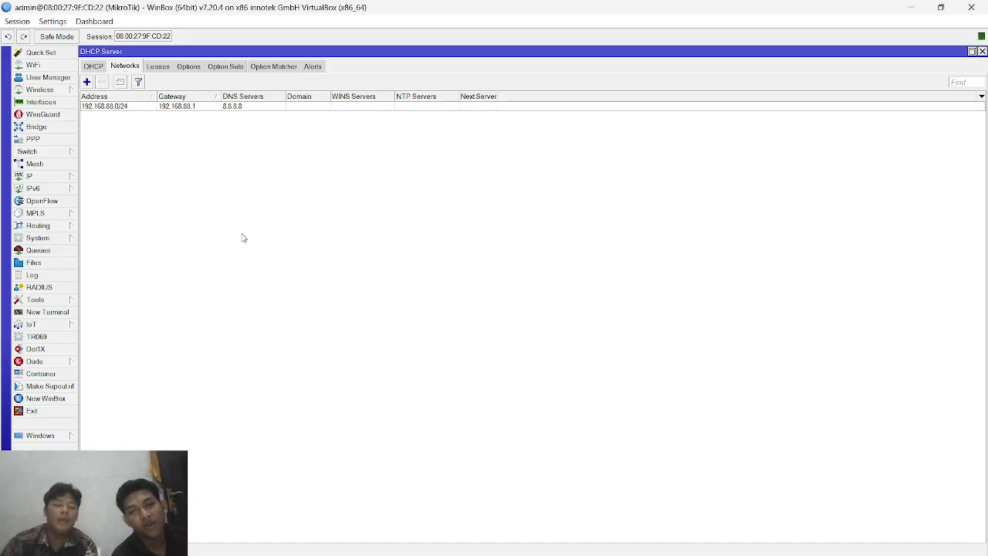
key("super+Tab")
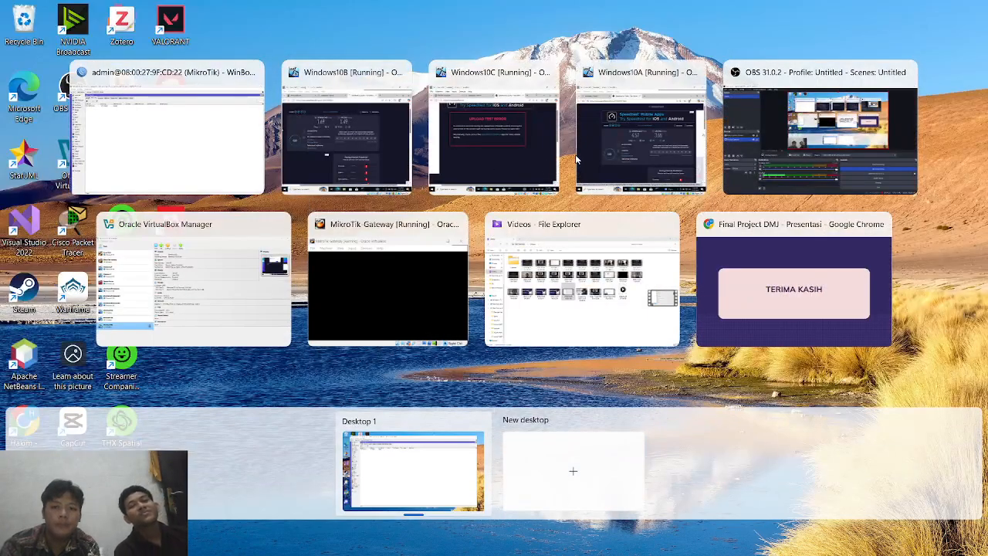
left_click(801, 155)
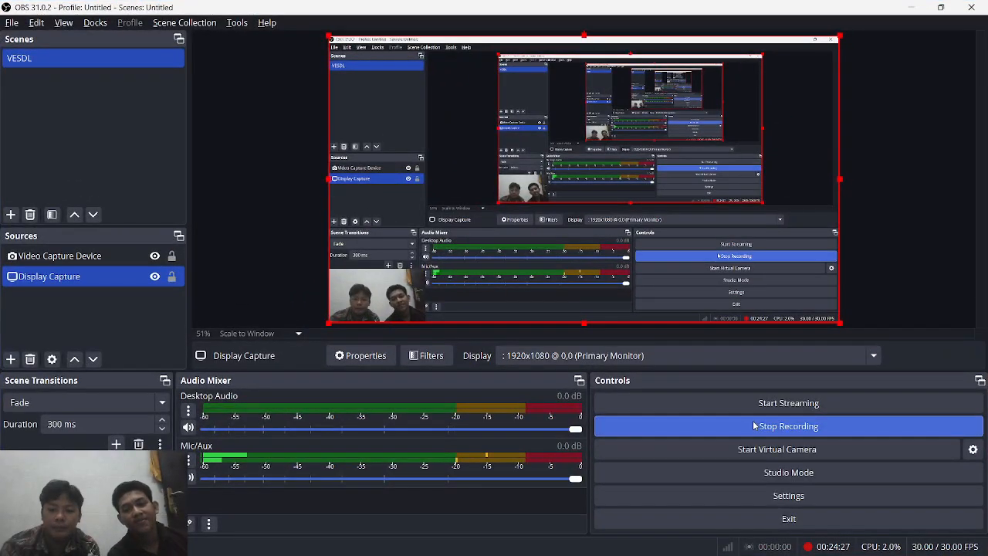